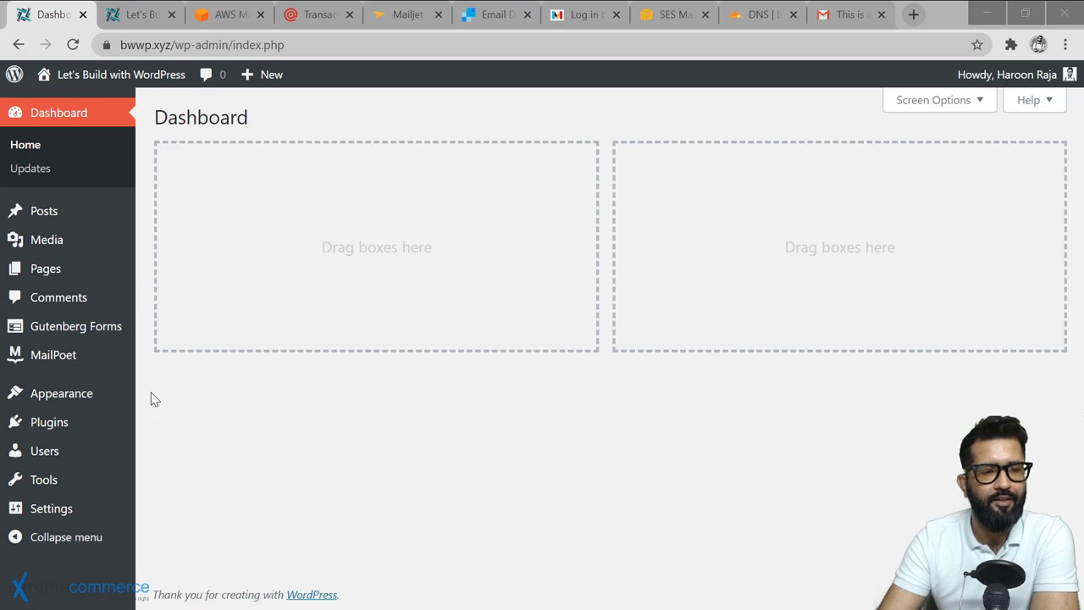
Refresh the Gutenberg Forms Integrations page and enable the MailPoet v3 addon.
{"action": "mouse_move", "coordinate": [112, 334]}
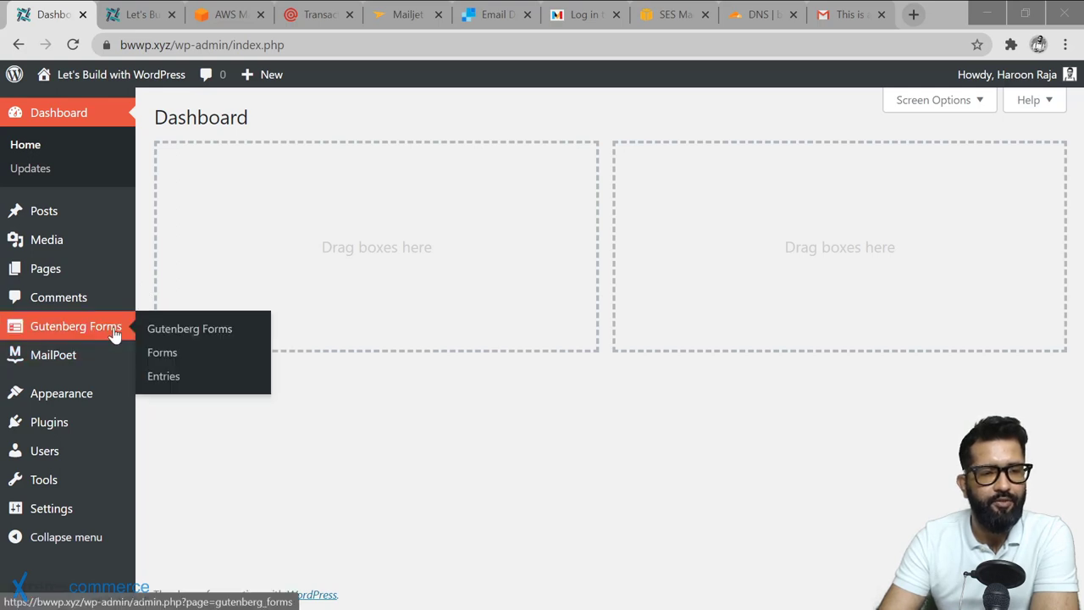
{"action": "left_click", "coordinate": [170, 329]}
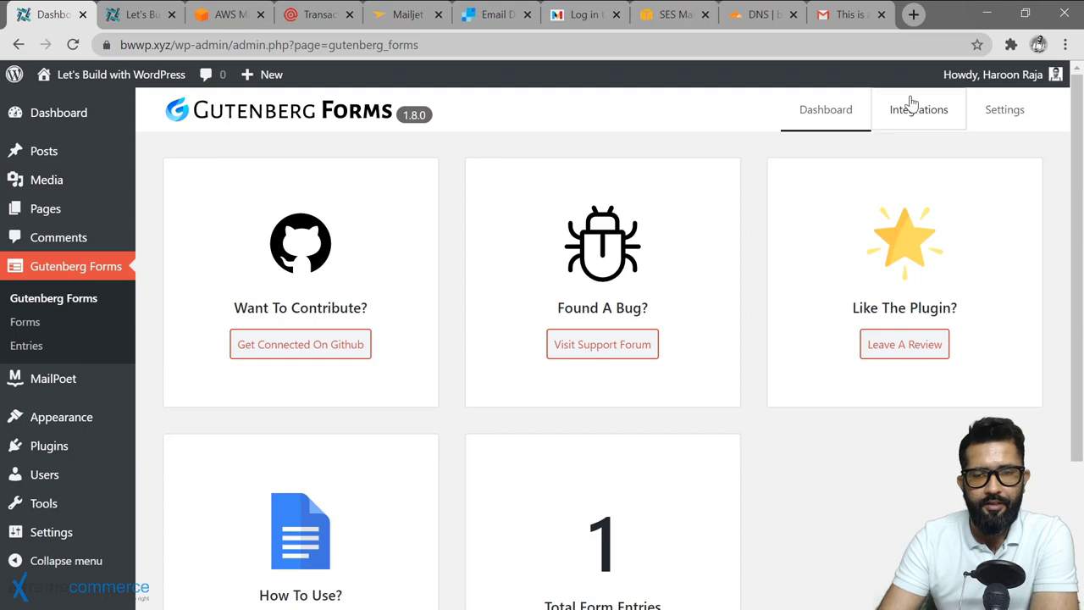
{"action": "left_click", "coordinate": [911, 105]}
{"action": "scroll", "coordinate": [480, 286], "scroll_direction": "down", "scroll_amount": 5}
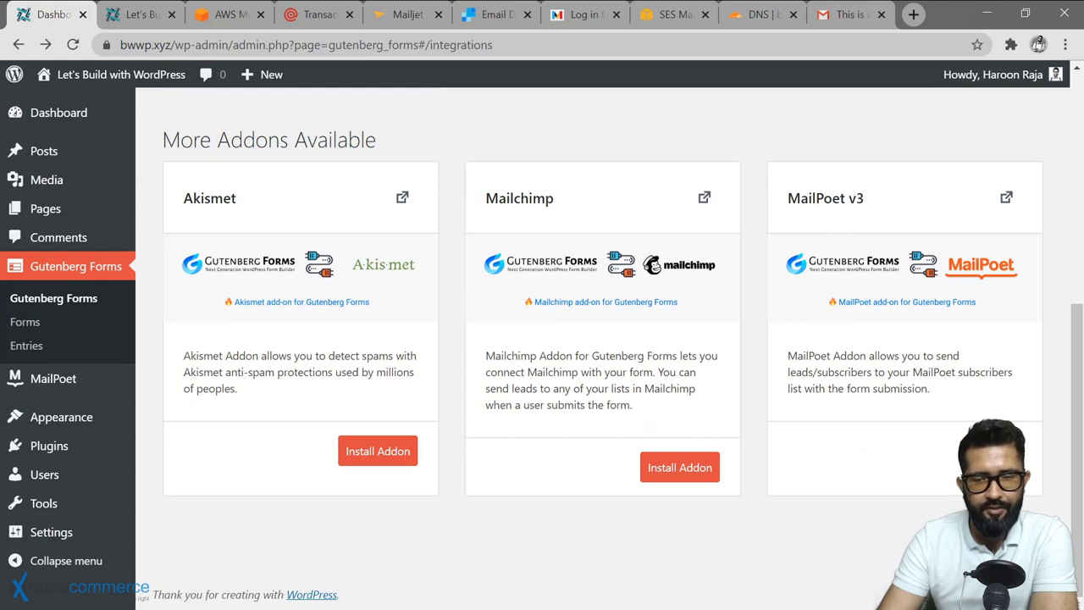
{"action": "key", "text": "F5"}
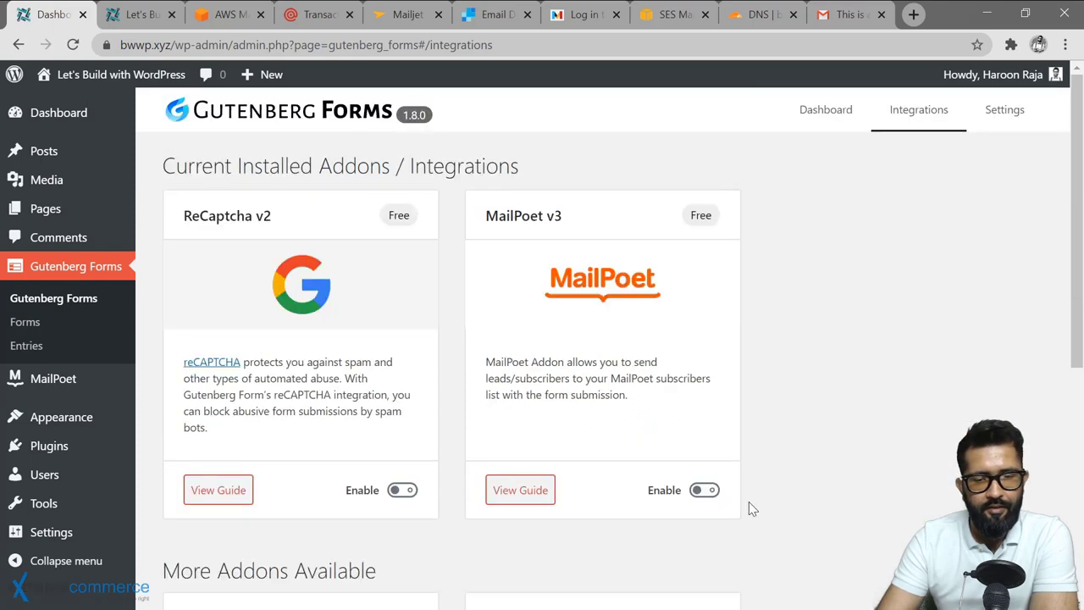
{"action": "left_click", "coordinate": [703, 491]}
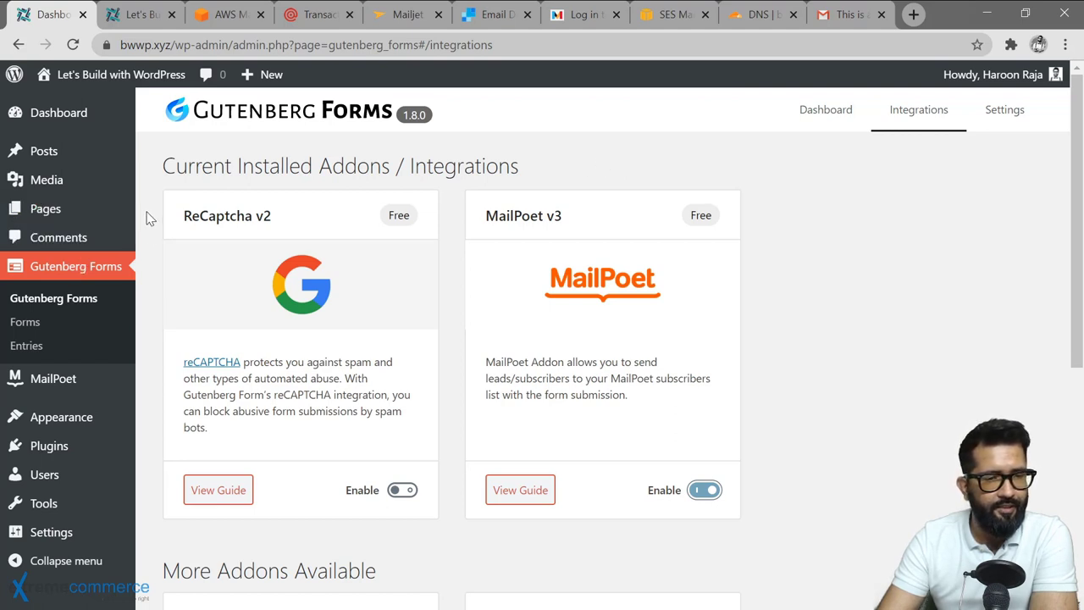
Open the Home page editor from All Pages in a new tab and scroll to its subscribe section.
{"action": "mouse_move", "coordinate": [116, 213]}
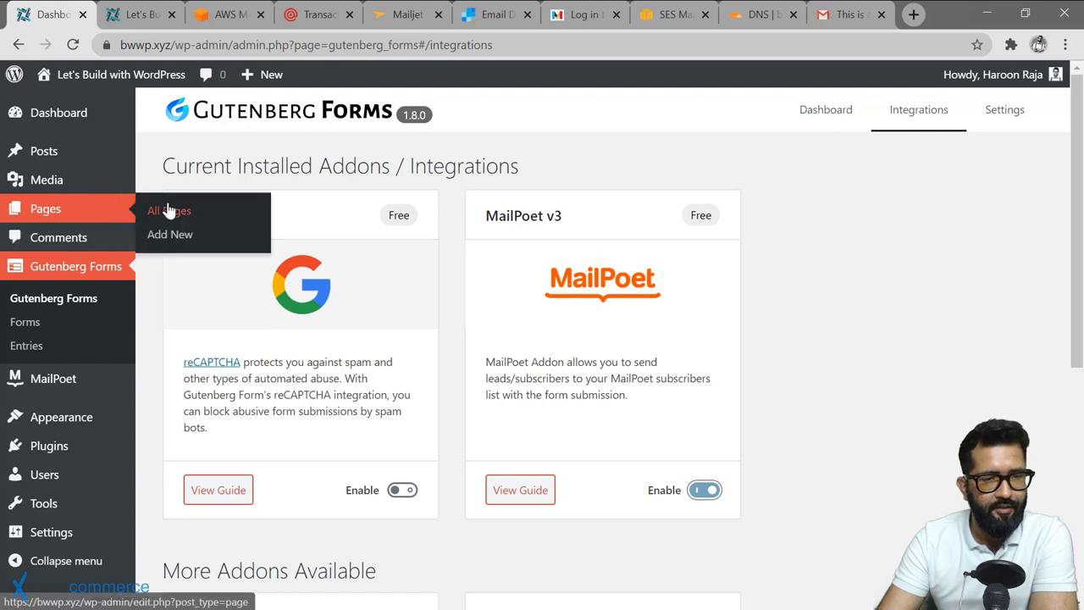
{"action": "left_click", "coordinate": [170, 209]}
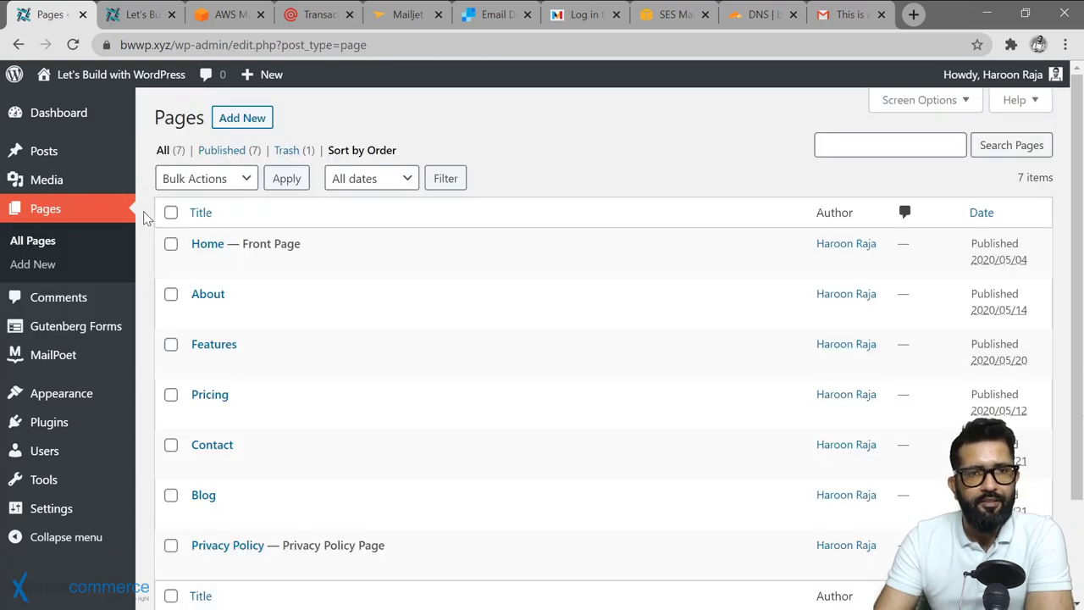
{"action": "right_click", "coordinate": [201, 266]}
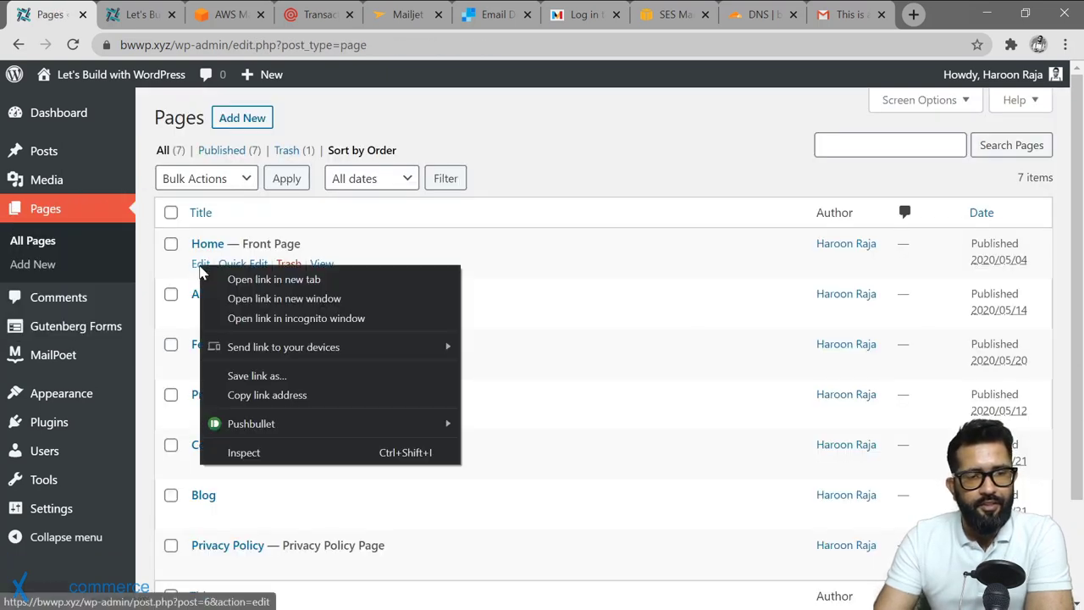
{"action": "left_click", "coordinate": [215, 280]}
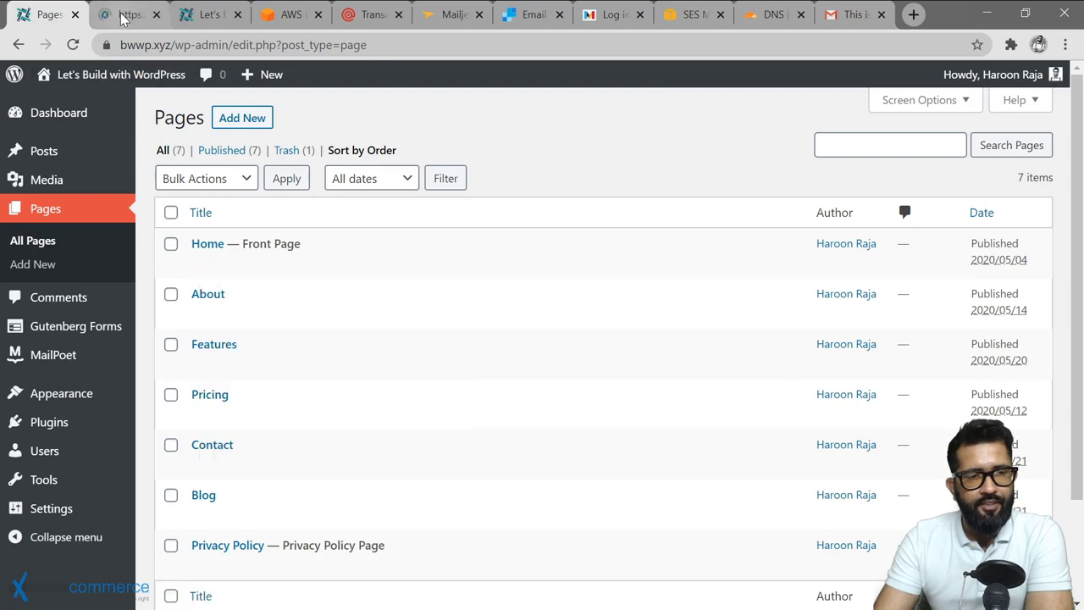
{"action": "left_click", "coordinate": [126, 24]}
{"action": "scroll", "coordinate": [841, 161], "scroll_direction": "down", "scroll_amount": 3}
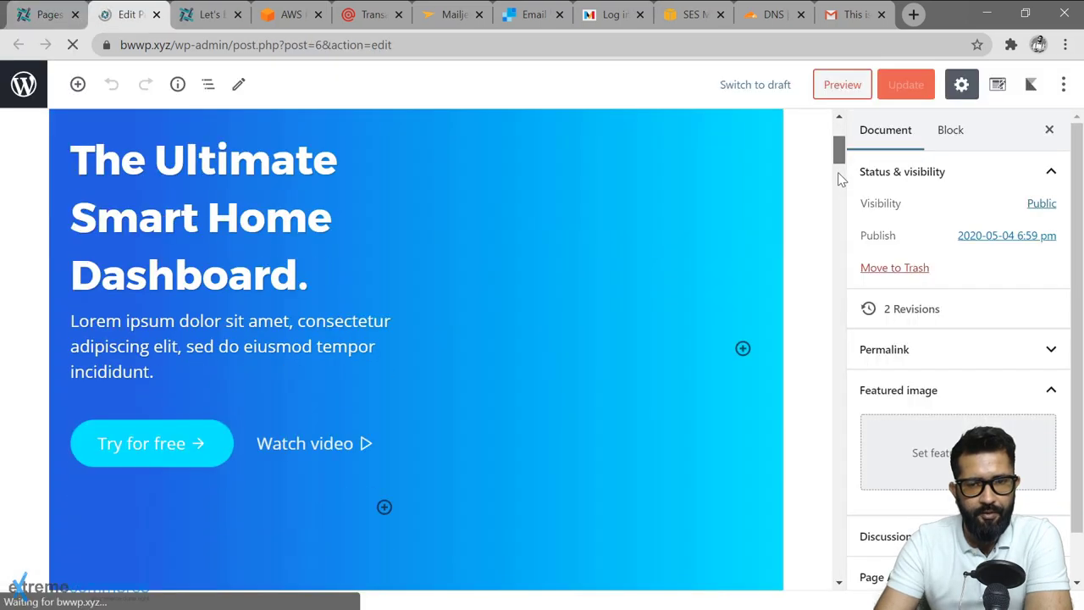
{"action": "scroll", "coordinate": [841, 263], "scroll_direction": "down", "scroll_amount": 15}
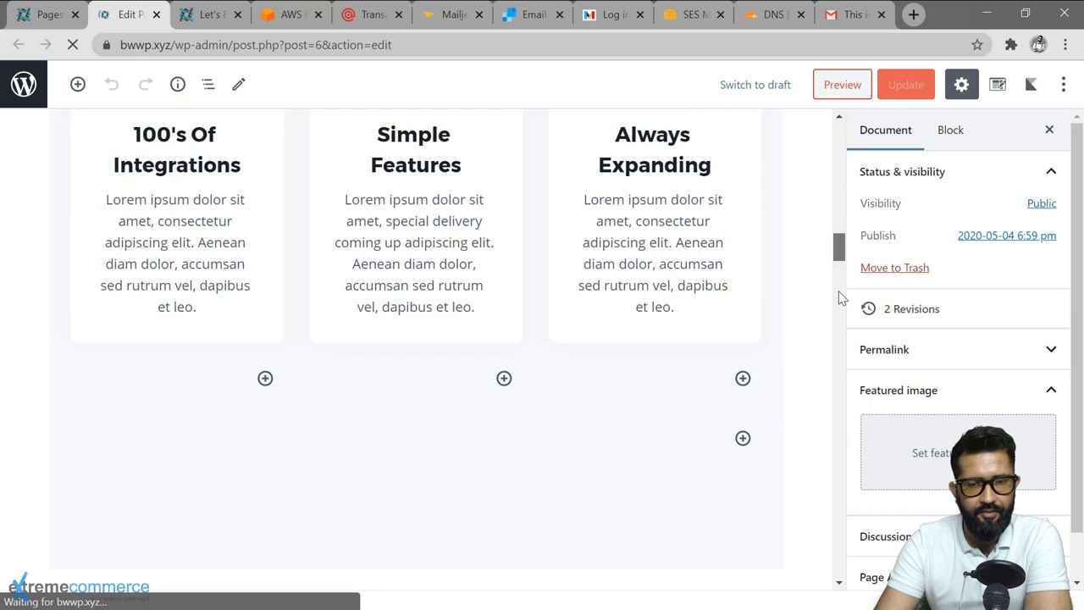
{"action": "scroll", "coordinate": [841, 305], "scroll_direction": "down", "scroll_amount": 5}
{"action": "scroll", "coordinate": [841, 318], "scroll_direction": "down", "scroll_amount": 8}
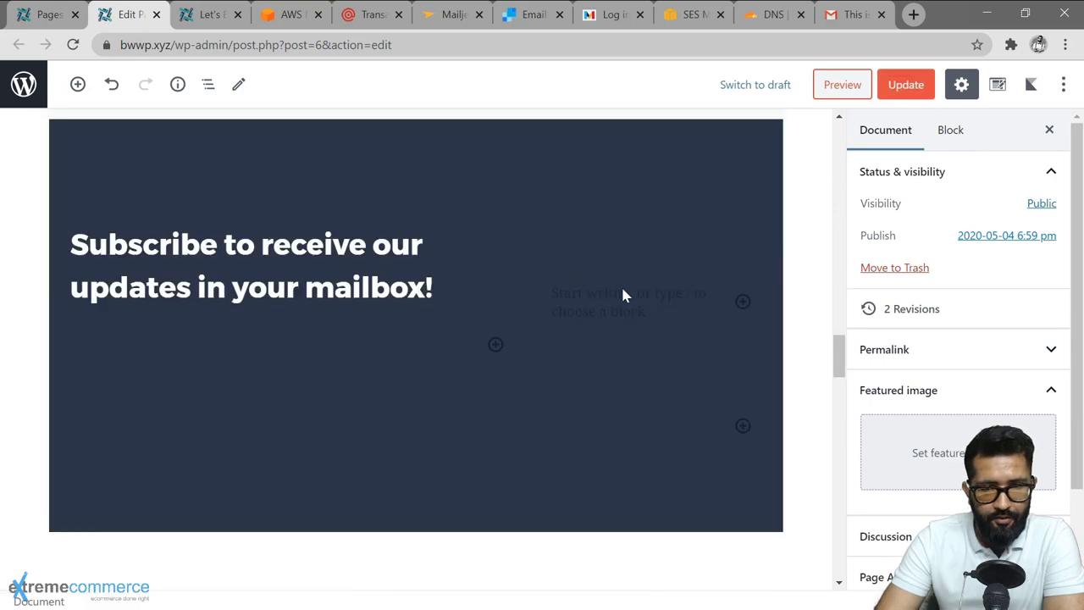
Insert a Standard Gutenberg Forms block into the empty subscribe column and select the whole form.
{"action": "left_click", "coordinate": [742, 303]}
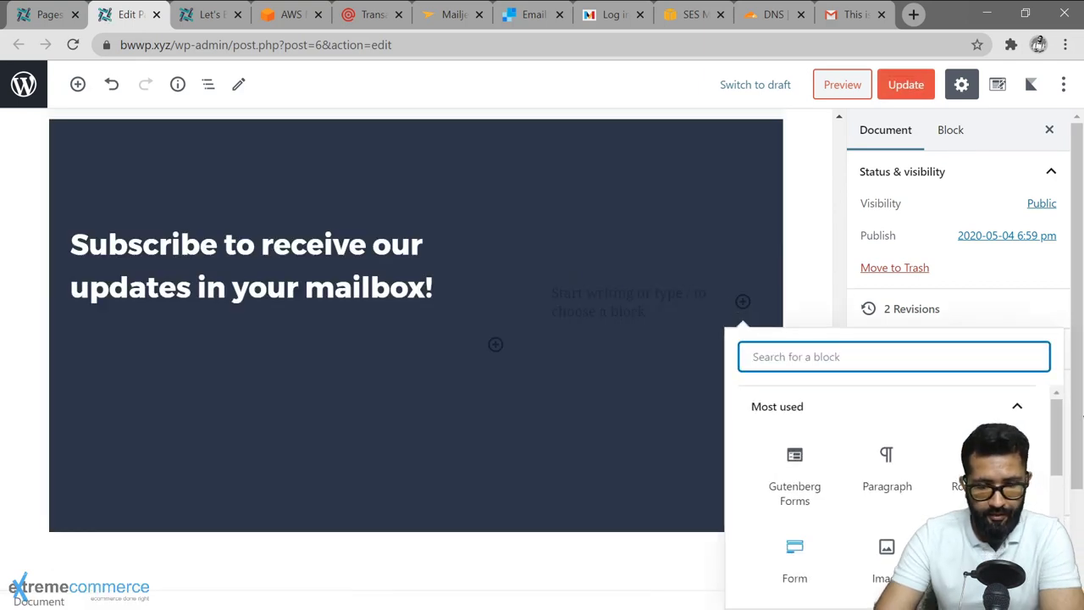
{"action": "type", "text": "gutenber"}
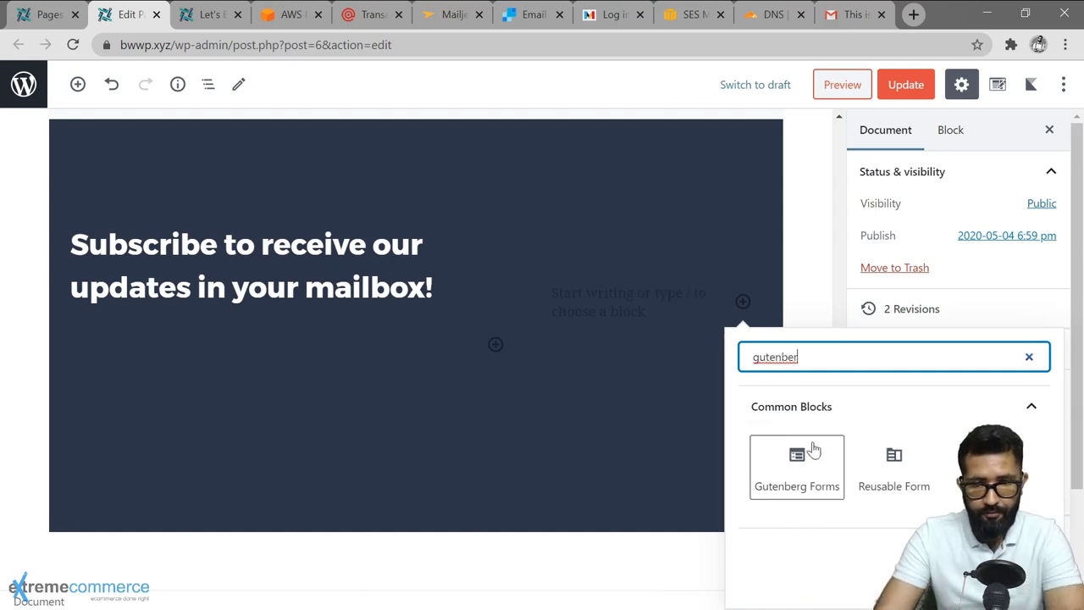
{"action": "left_click", "coordinate": [811, 453]}
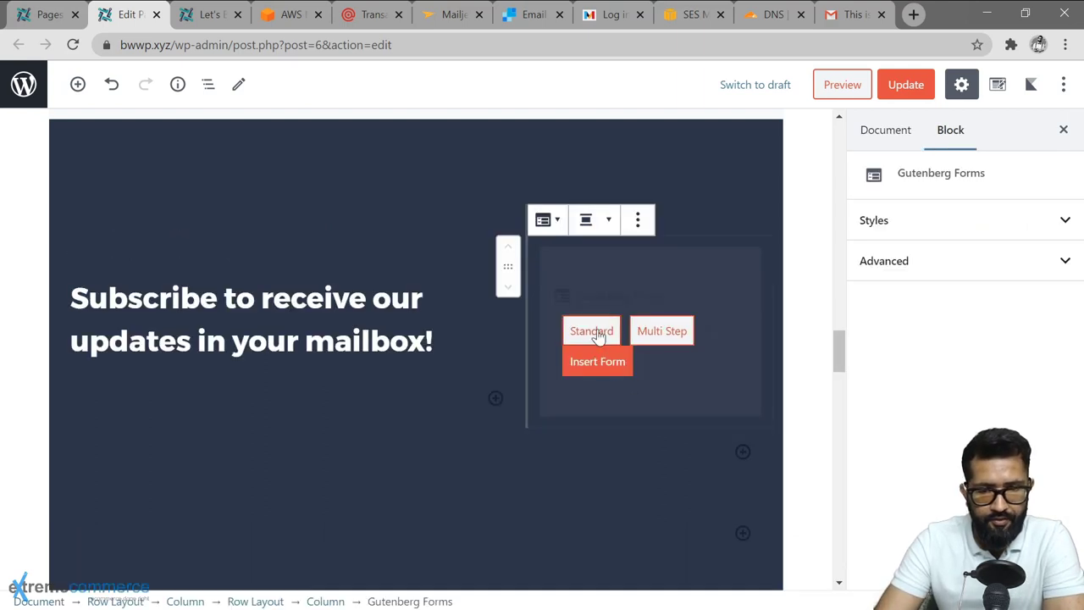
{"action": "left_click", "coordinate": [597, 332]}
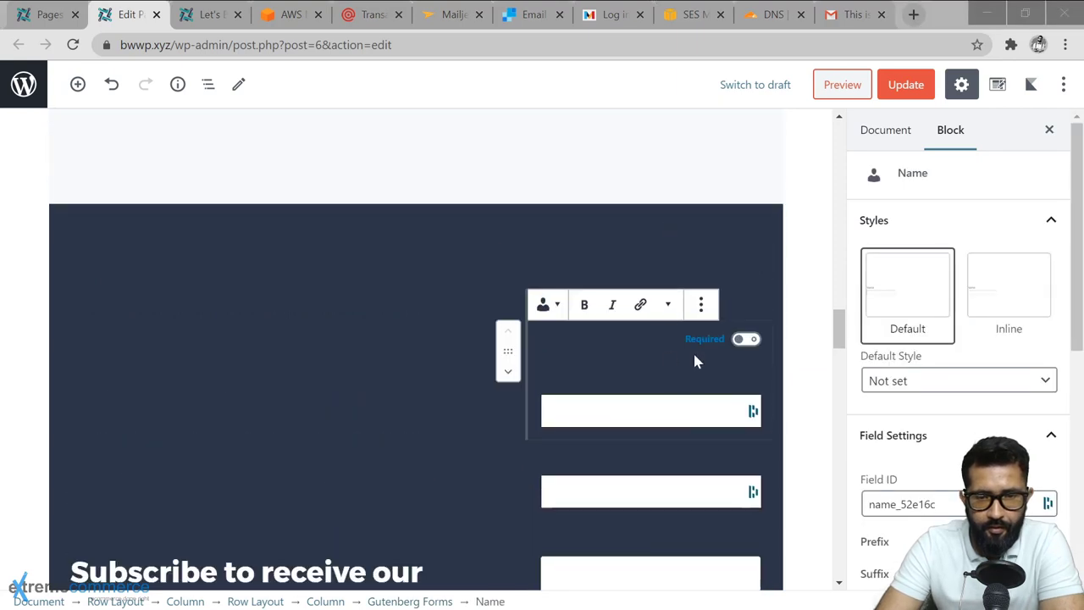
{"action": "scroll", "coordinate": [695, 355], "scroll_direction": "down", "scroll_amount": 4}
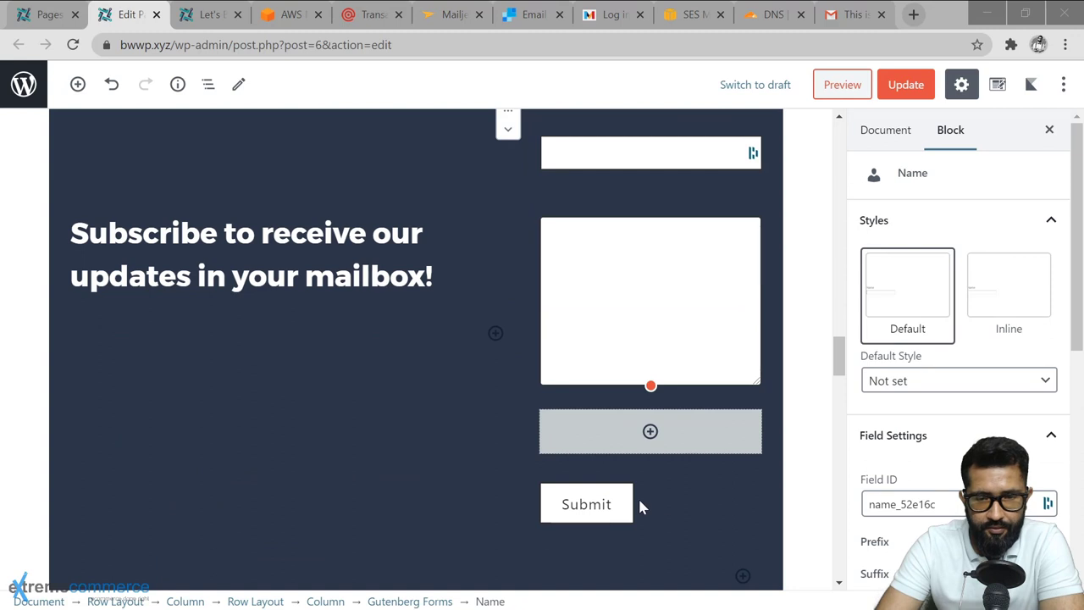
{"action": "left_click", "coordinate": [671, 505]}
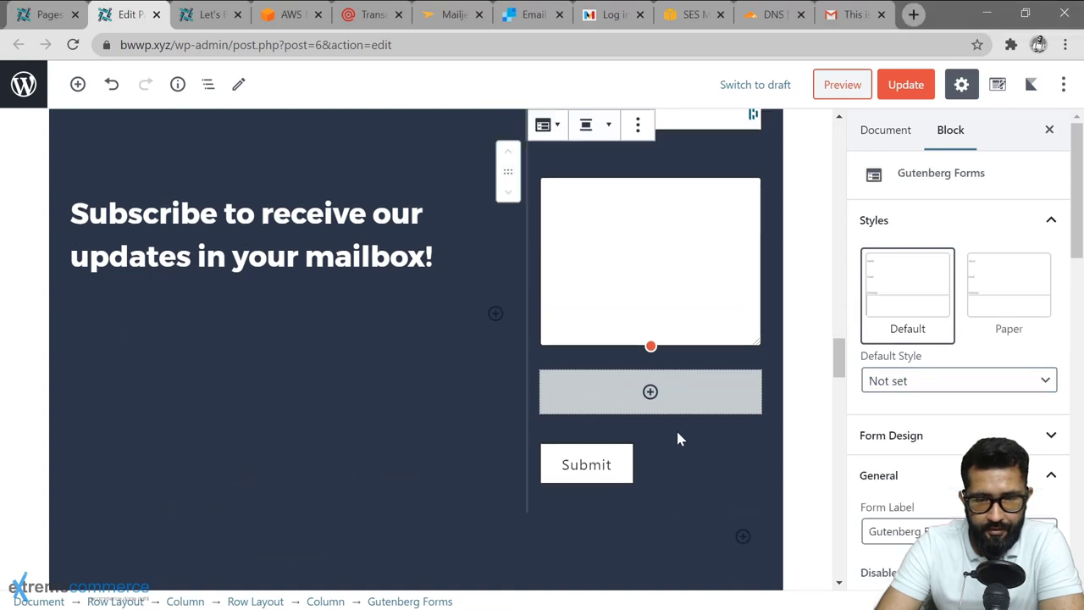
{"action": "scroll", "coordinate": [682, 400], "scroll_direction": "up", "scroll_amount": 4}
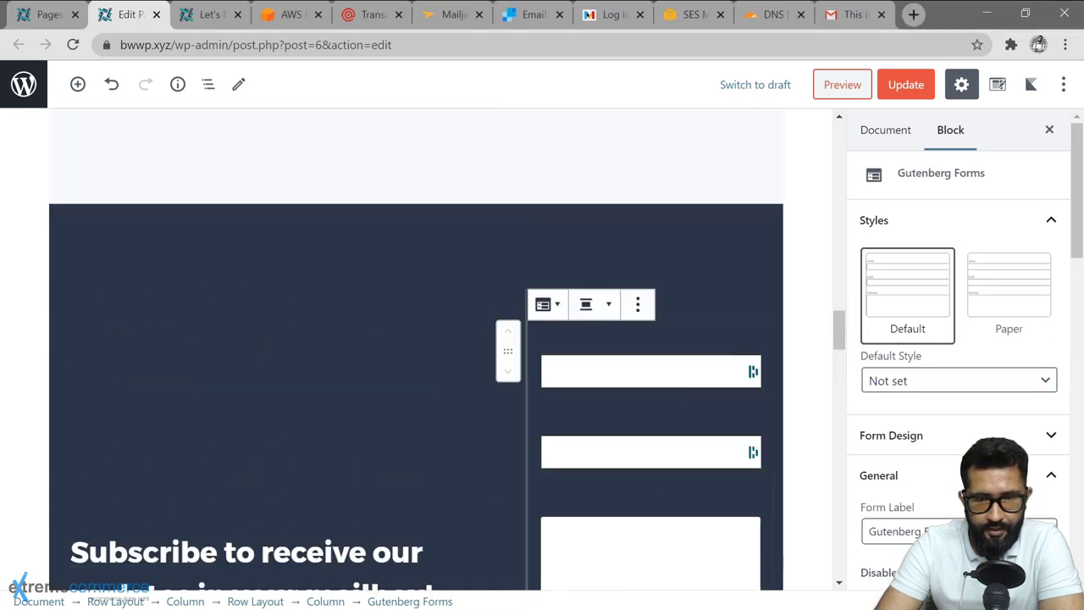
{"action": "scroll", "coordinate": [1080, 525], "scroll_direction": "down", "scroll_amount": 10}
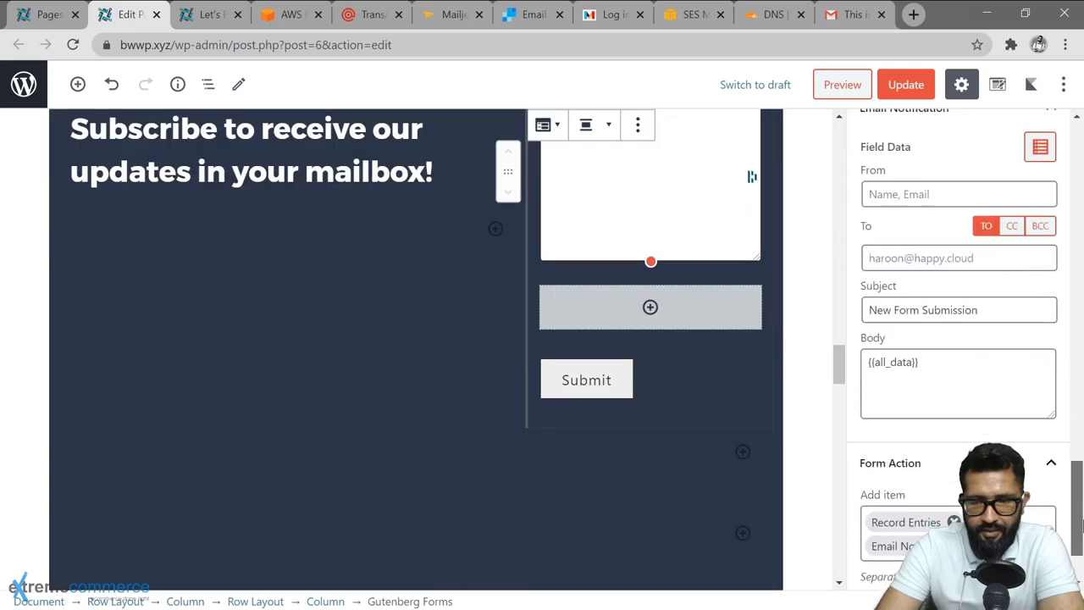
{"action": "scroll", "coordinate": [1083, 523], "scroll_direction": "down", "scroll_amount": 2}
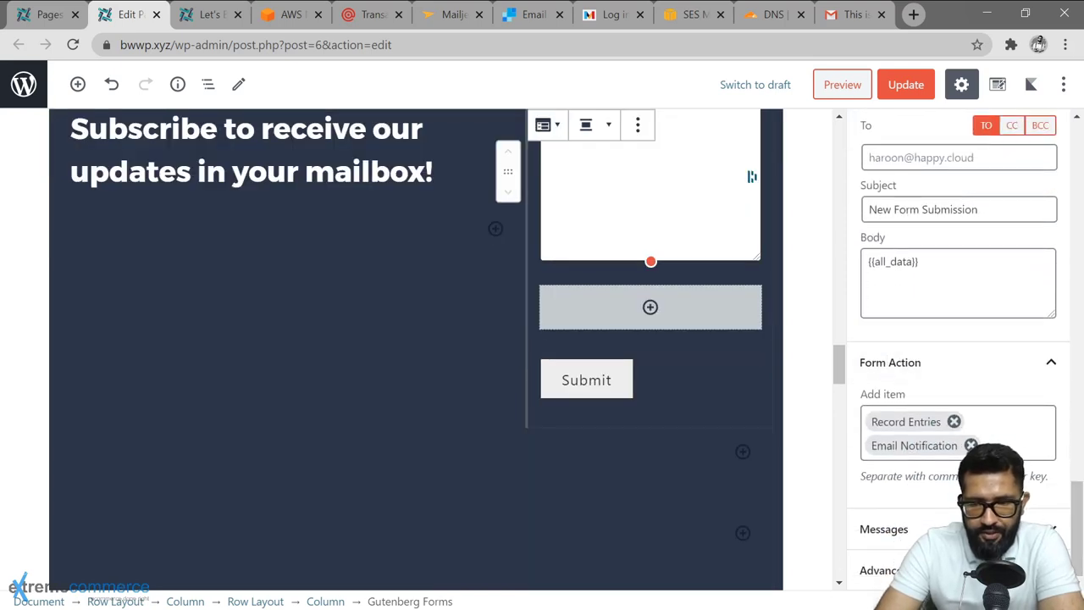
Add MailPoet v3 as a form action targeting My First List.
{"action": "left_click", "coordinate": [991, 449]}
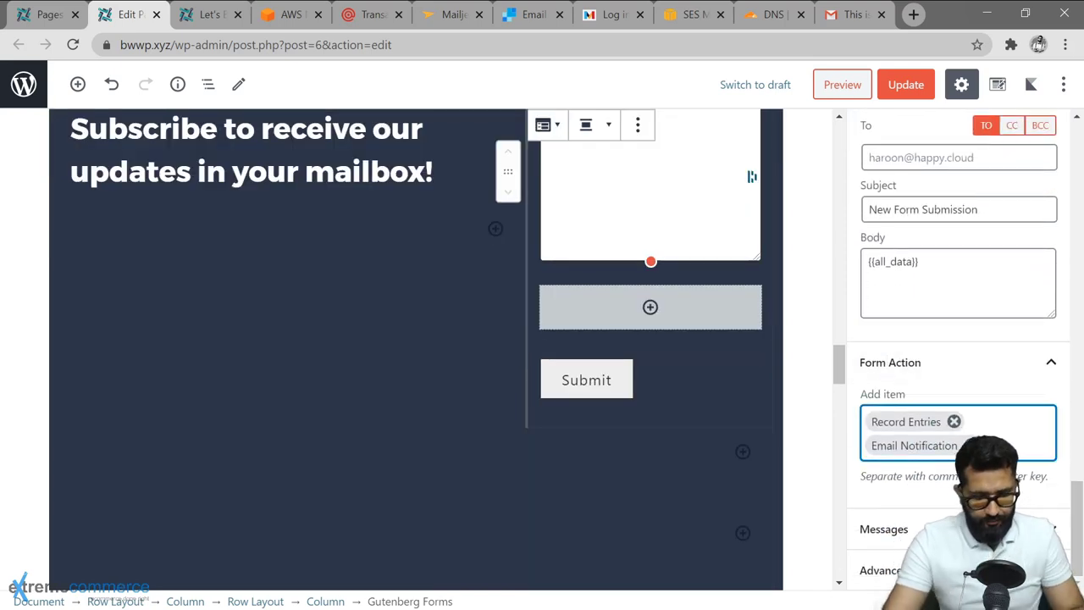
{"action": "type", "text": "mail"}
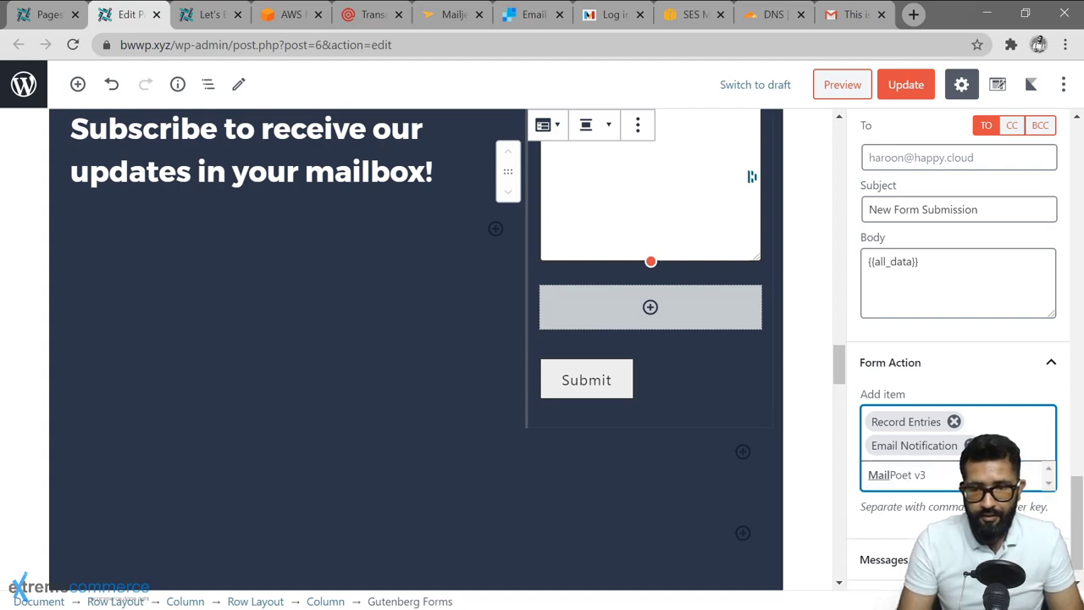
{"action": "left_click", "coordinate": [917, 476]}
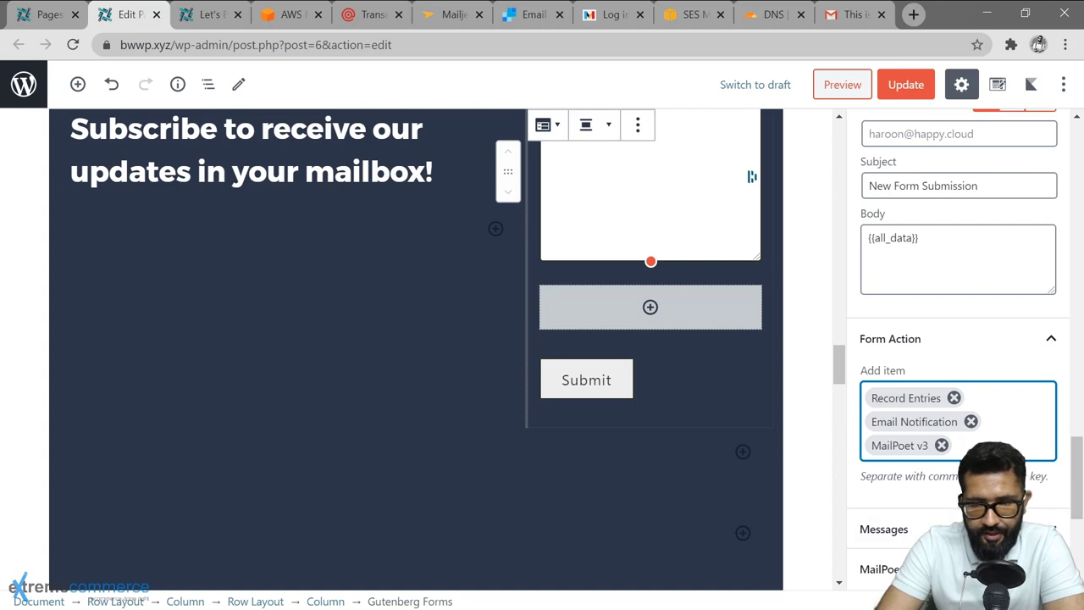
{"action": "scroll", "coordinate": [931, 356], "scroll_direction": "down", "scroll_amount": 4}
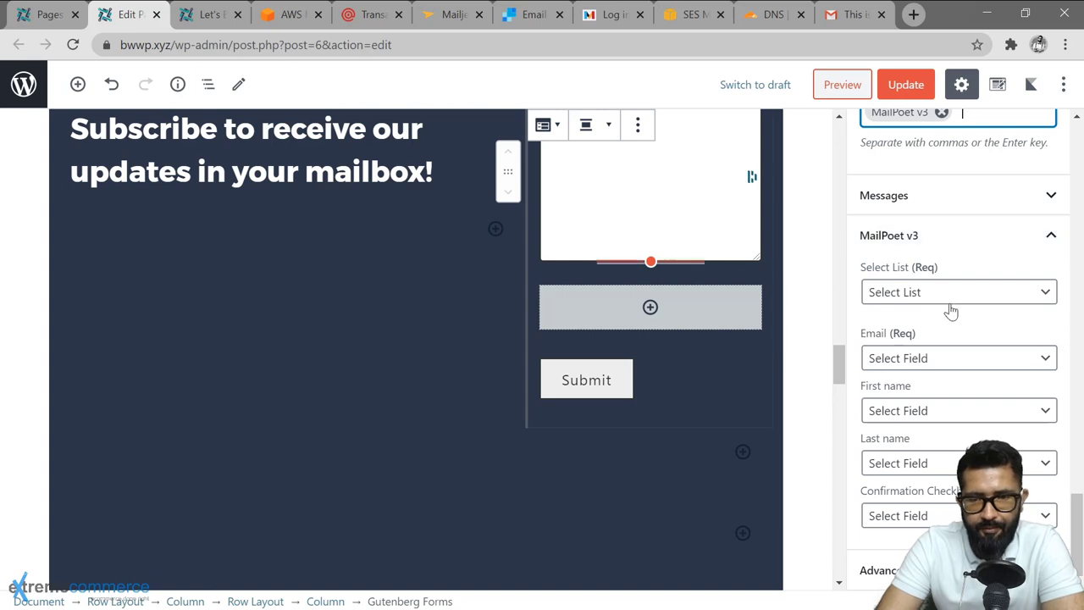
{"action": "left_click", "coordinate": [1040, 292]}
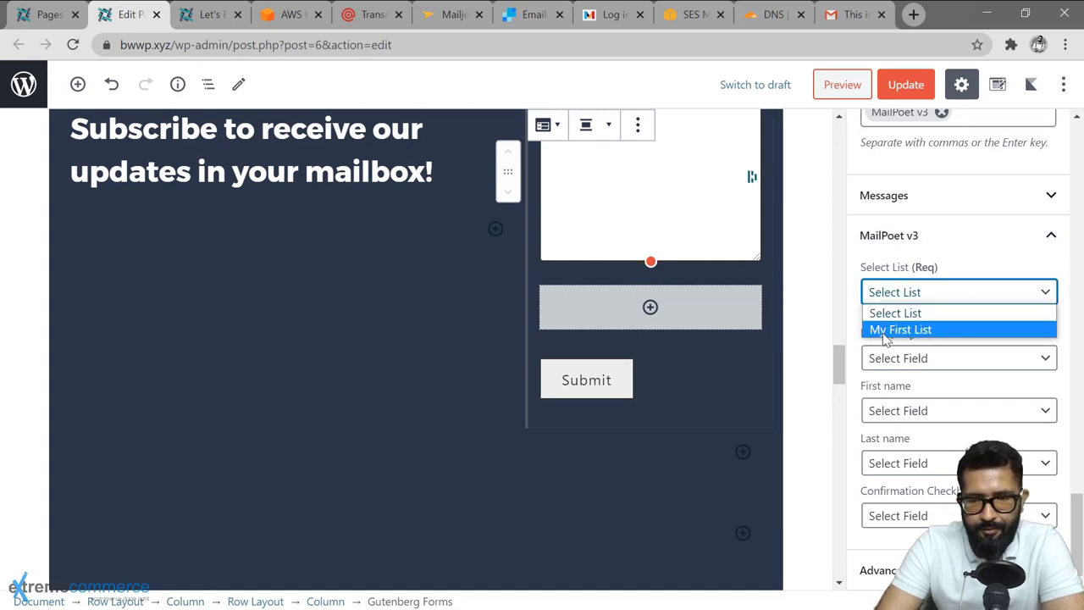
{"action": "left_click", "coordinate": [961, 329]}
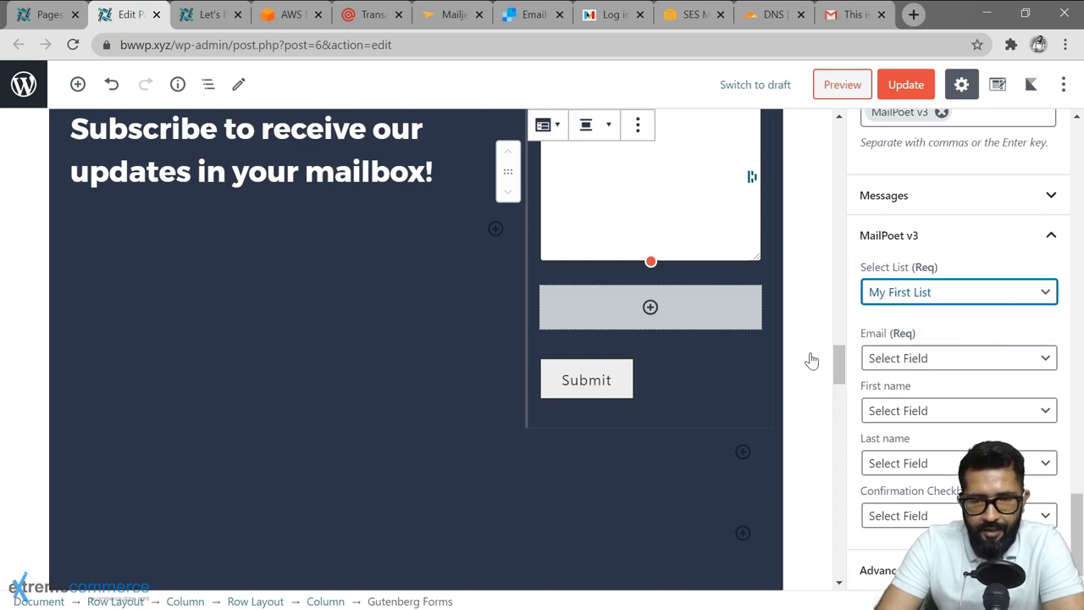
{"action": "scroll", "coordinate": [810, 356], "scroll_direction": "up", "scroll_amount": 5}
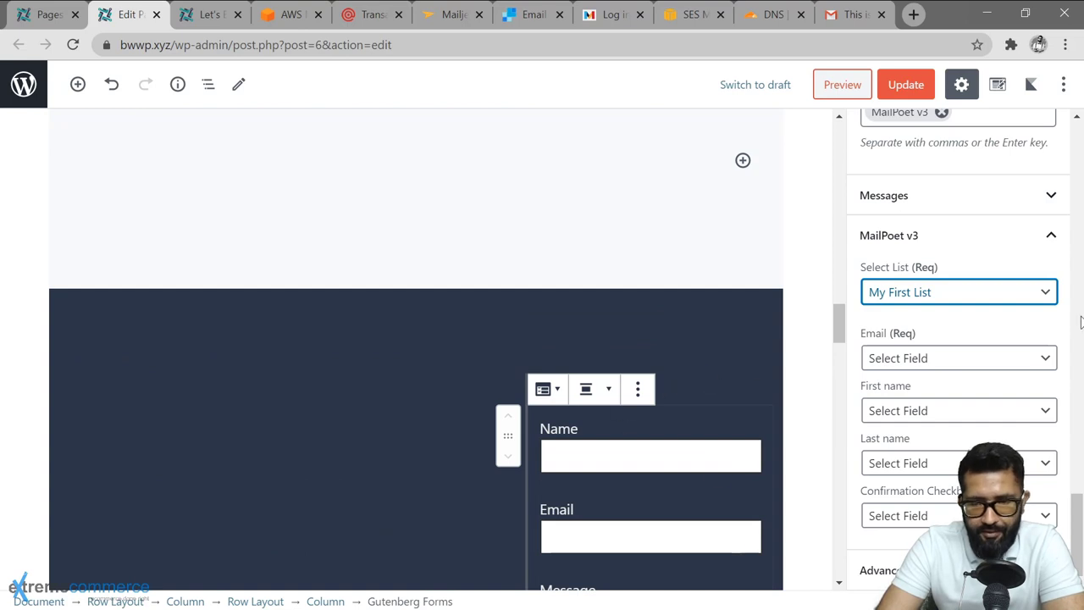
{"action": "scroll", "coordinate": [1008, 475], "scroll_direction": "down", "scroll_amount": 6}
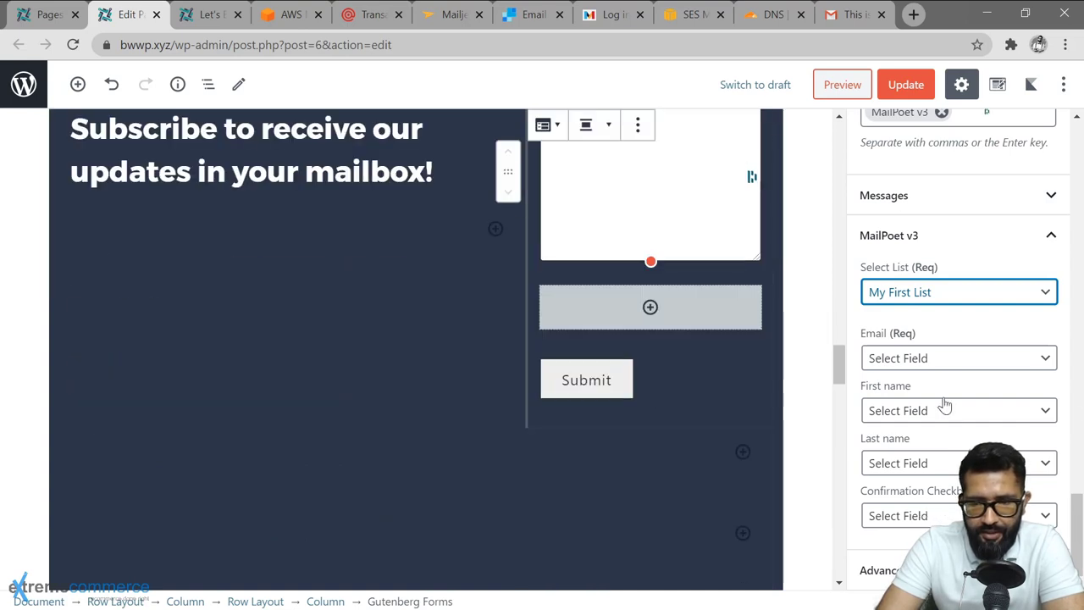
Map MailPoet's First name to the Name field and Email to the Email field.
{"action": "left_click", "coordinate": [951, 413]}
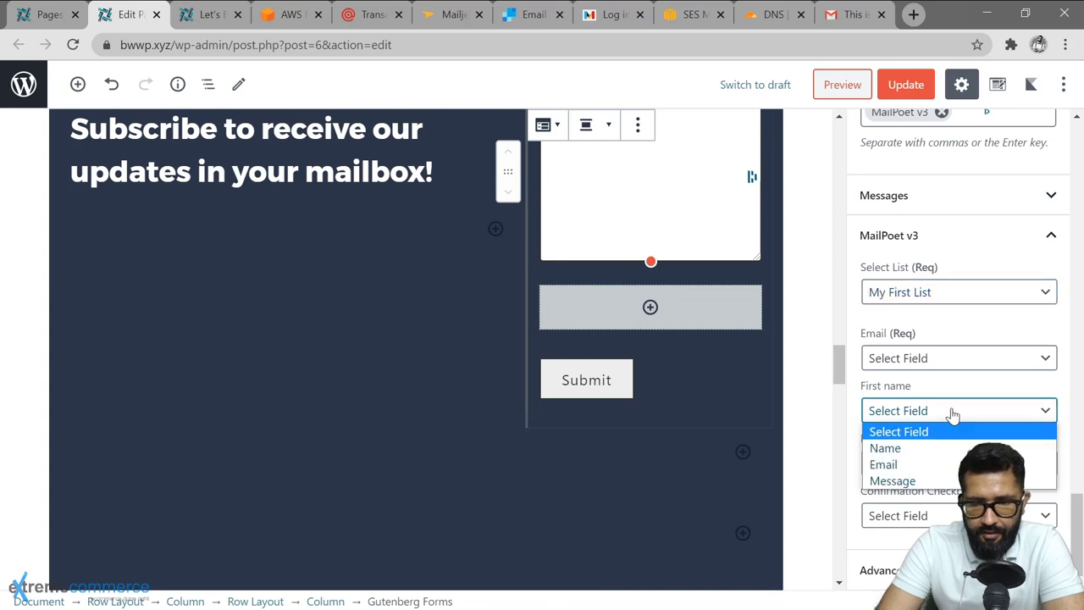
{"action": "left_click", "coordinate": [937, 449]}
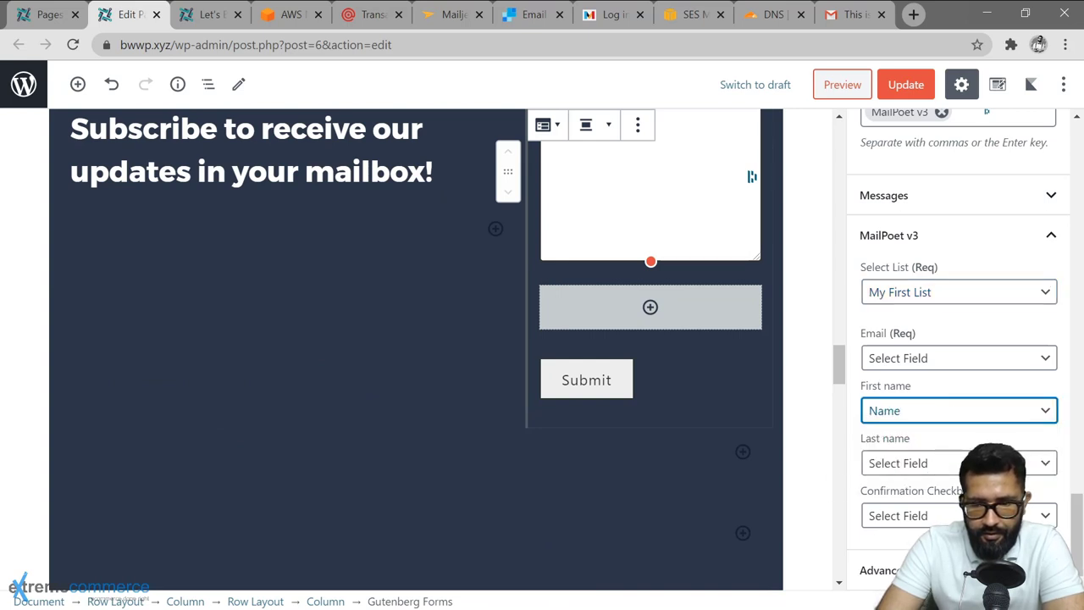
{"action": "left_click", "coordinate": [941, 358]}
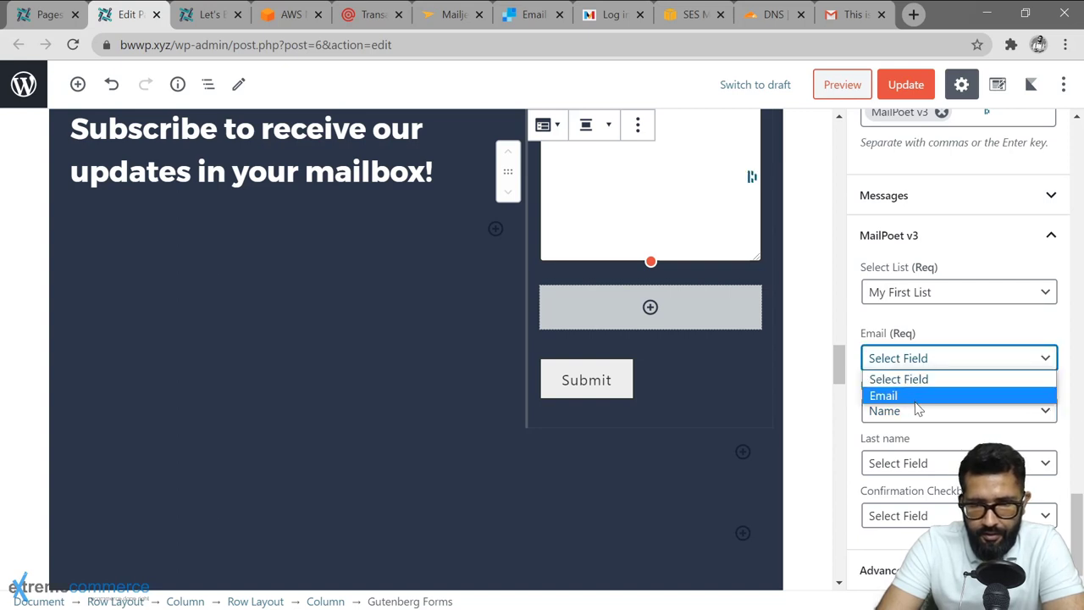
{"action": "left_click", "coordinate": [915, 396]}
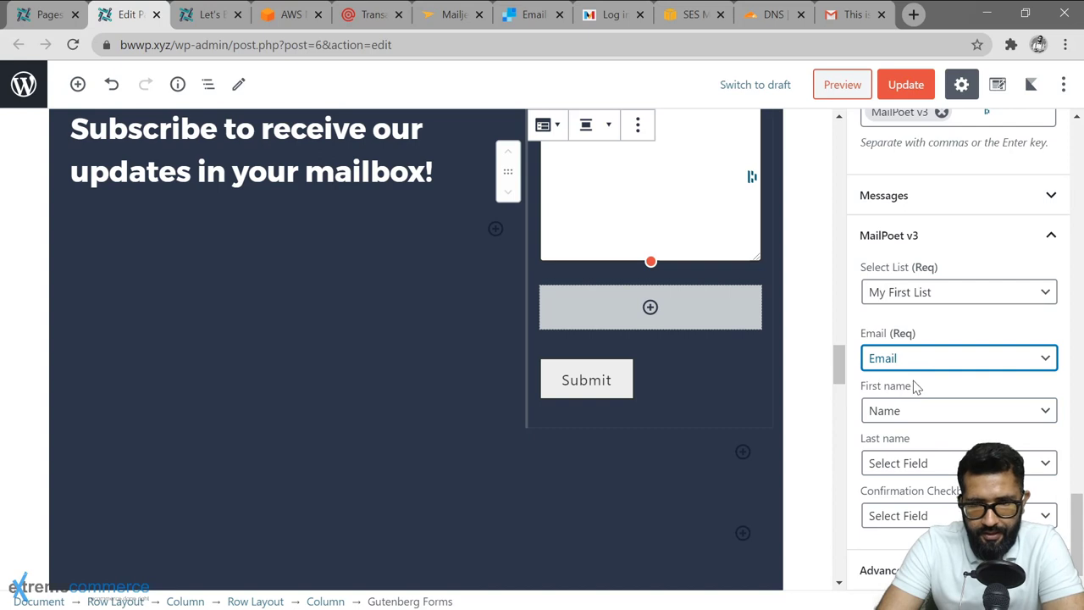
{"action": "scroll", "coordinate": [668, 446], "scroll_direction": "up", "scroll_amount": 2}
{"action": "left_click", "coordinate": [652, 434]}
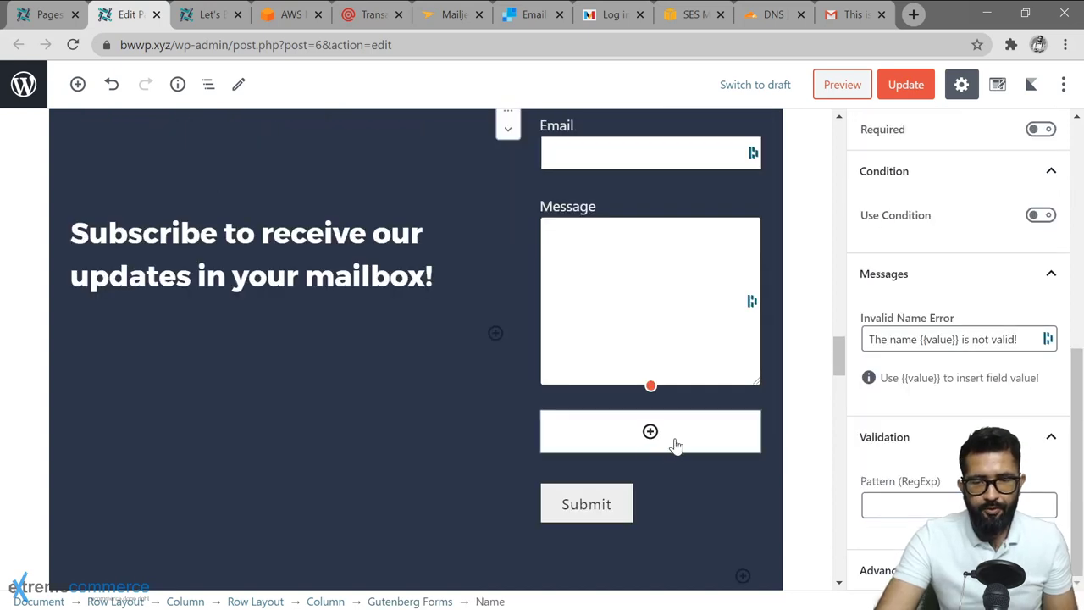
Insert a second Name field above Email and relabel it 'Last Name'.
{"action": "left_click", "coordinate": [651, 432]}
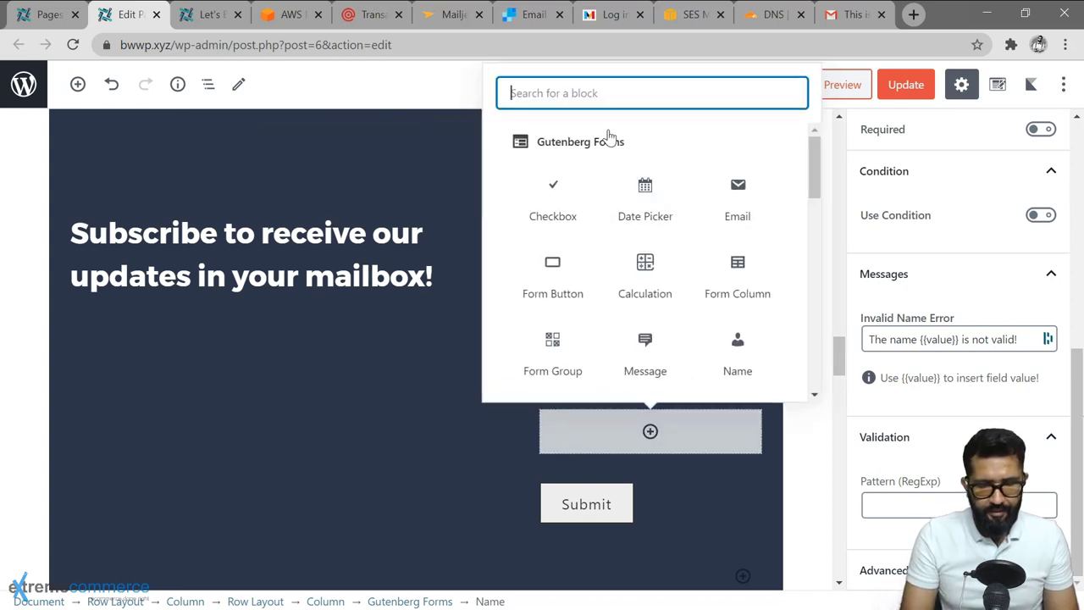
{"action": "type", "text": "name"}
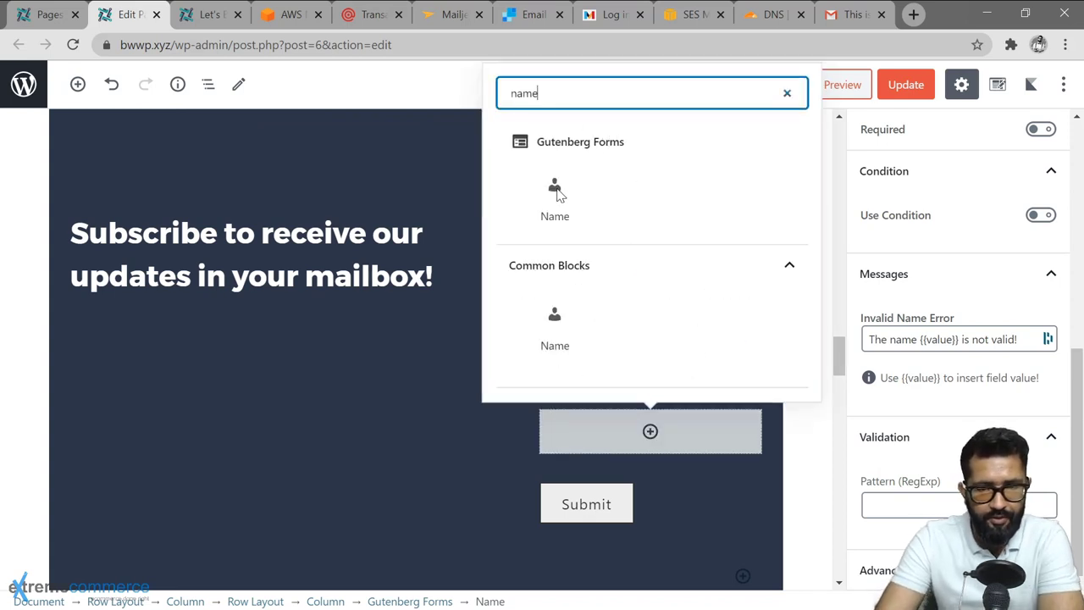
{"action": "left_click", "coordinate": [554, 196]}
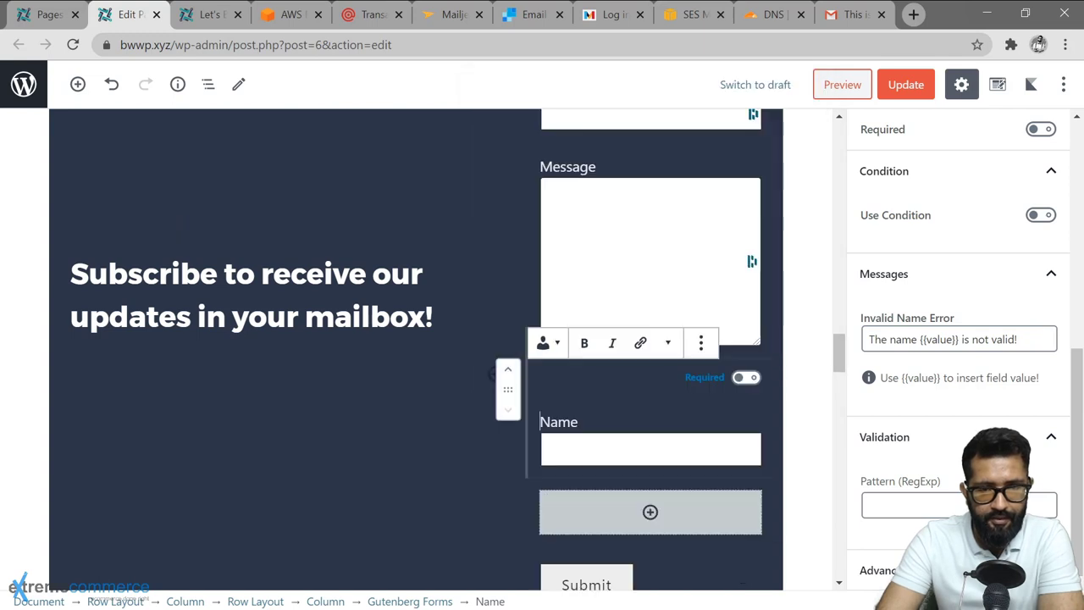
{"action": "scroll", "coordinate": [663, 424], "scroll_direction": "up", "scroll_amount": 1}
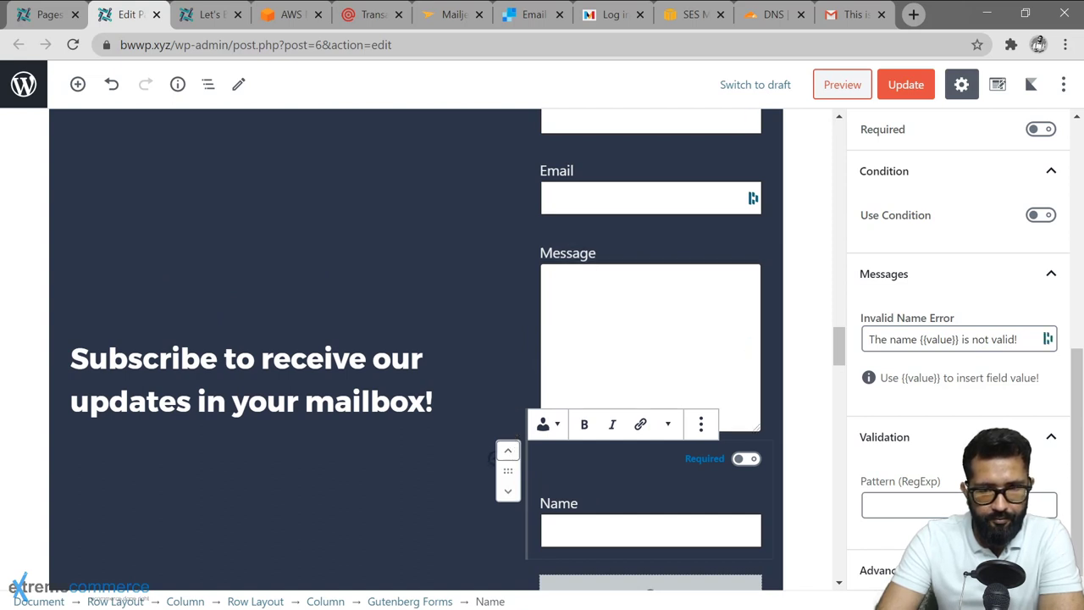
{"action": "left_click", "coordinate": [508, 451]}
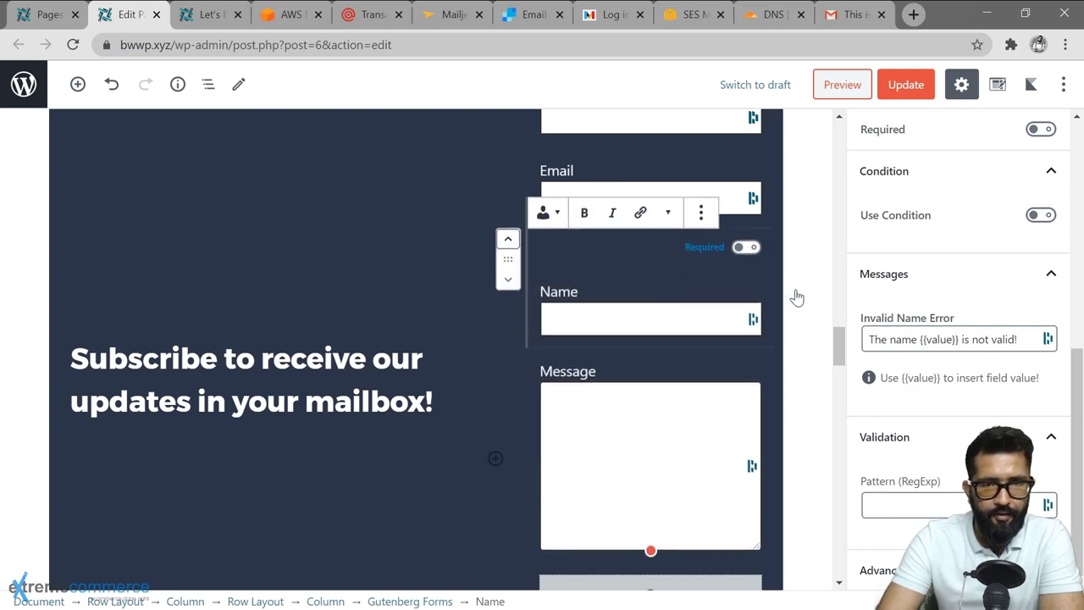
{"action": "key", "text": "ctrl+shift+alt+t"}
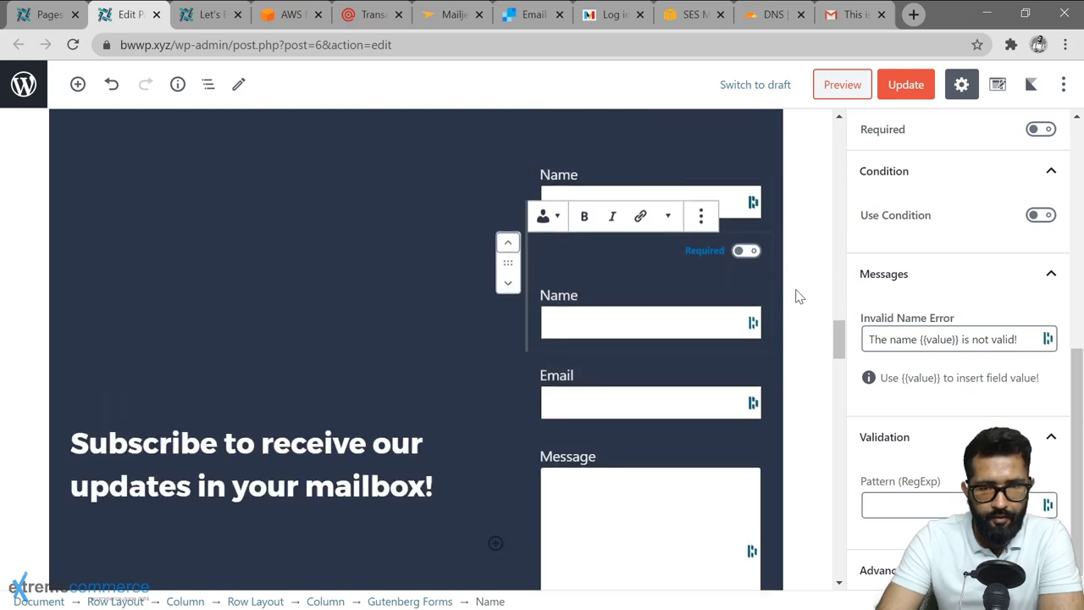
{"action": "left_click", "coordinate": [634, 259]}
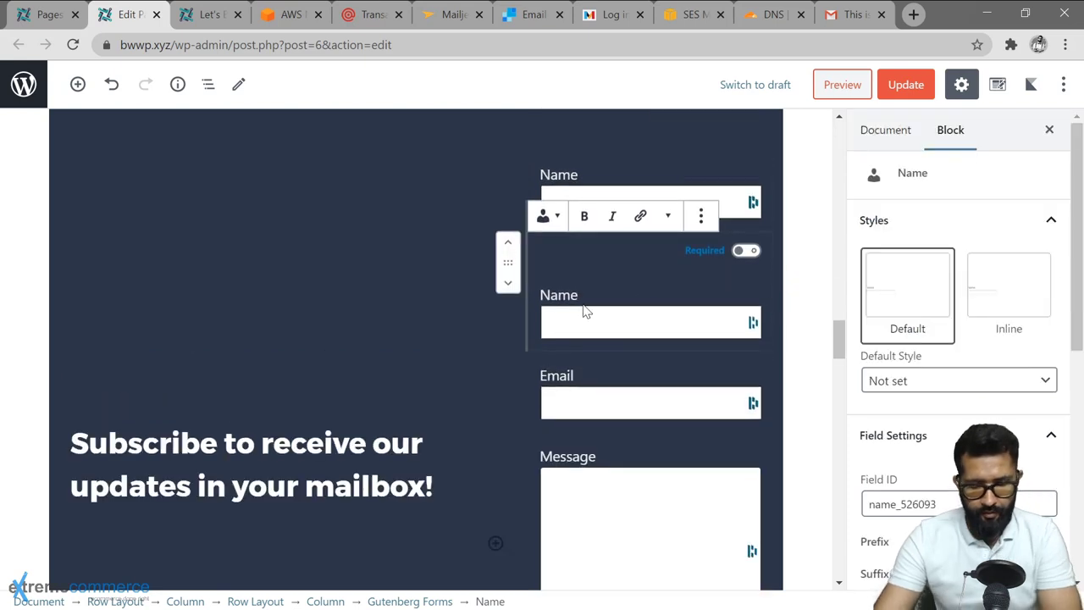
{"action": "key", "text": "ctrl+a"}
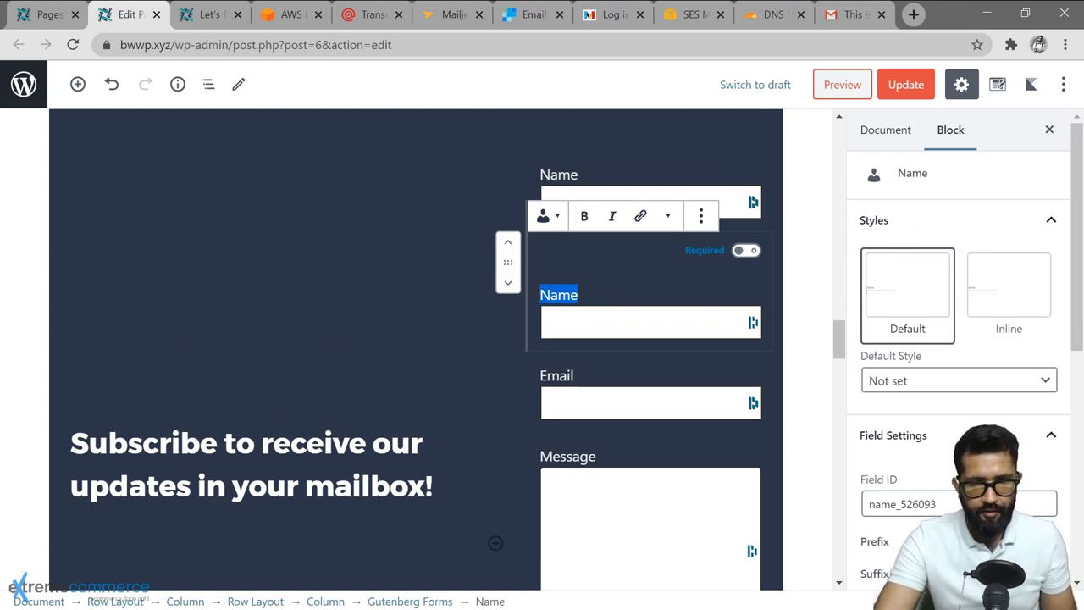
{"action": "type", "text": "Last Name"}
Remove the Message field and relabel the first Name field 'First Name'.
{"action": "left_click", "coordinate": [732, 483]}
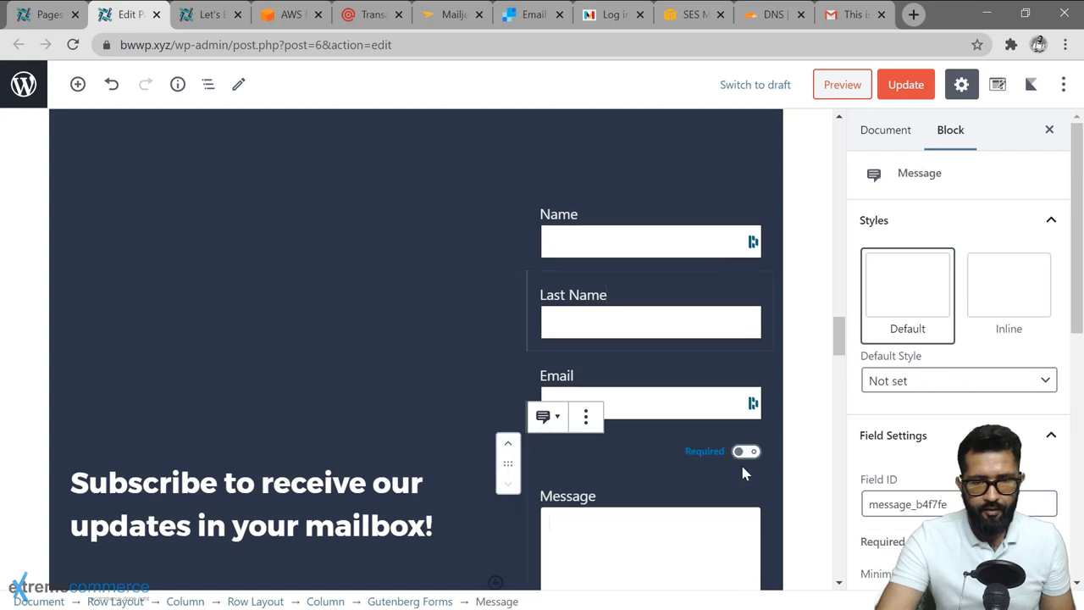
{"action": "left_click", "coordinate": [585, 416]}
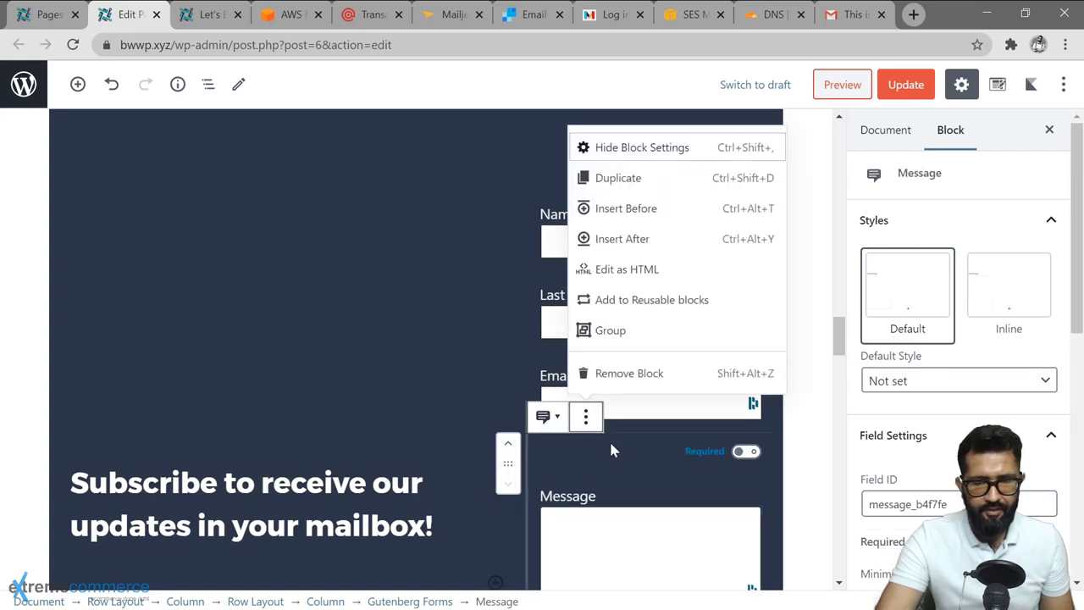
{"action": "left_click", "coordinate": [629, 373]}
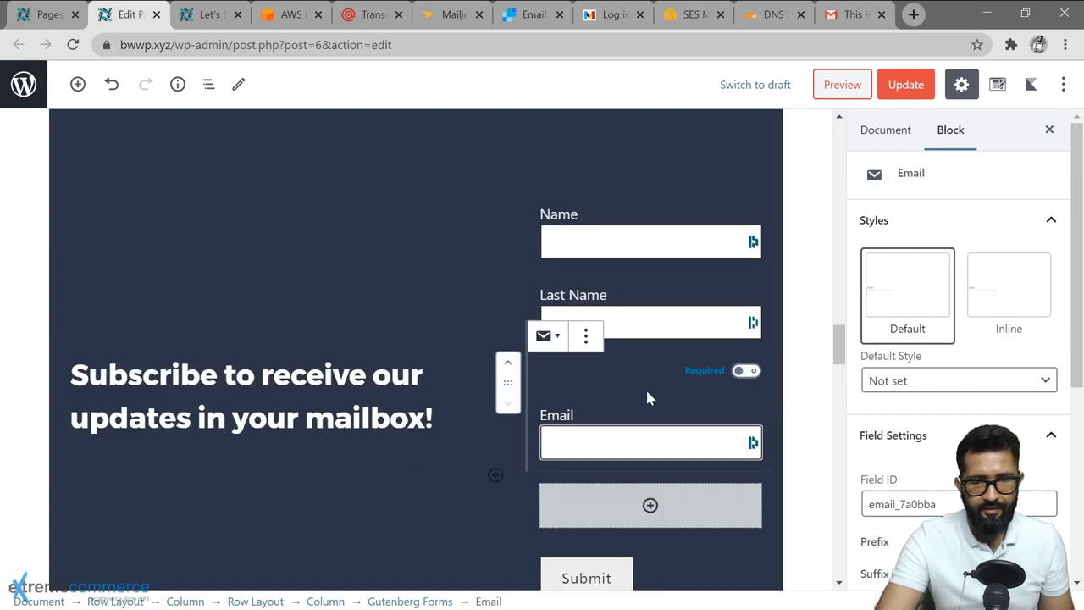
{"action": "left_click", "coordinate": [577, 218]}
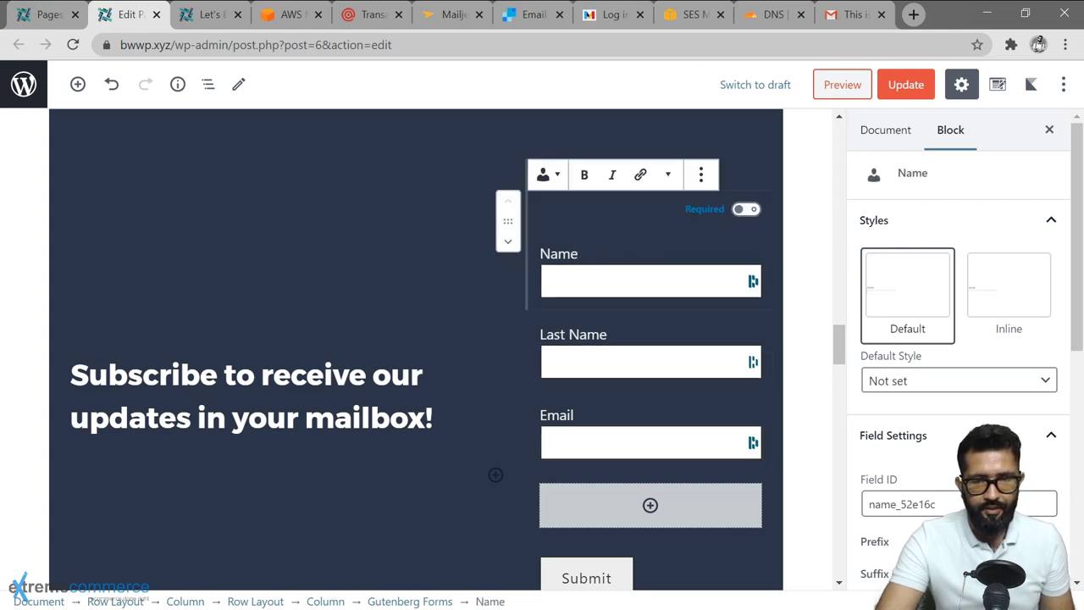
{"action": "key", "text": "Left"}
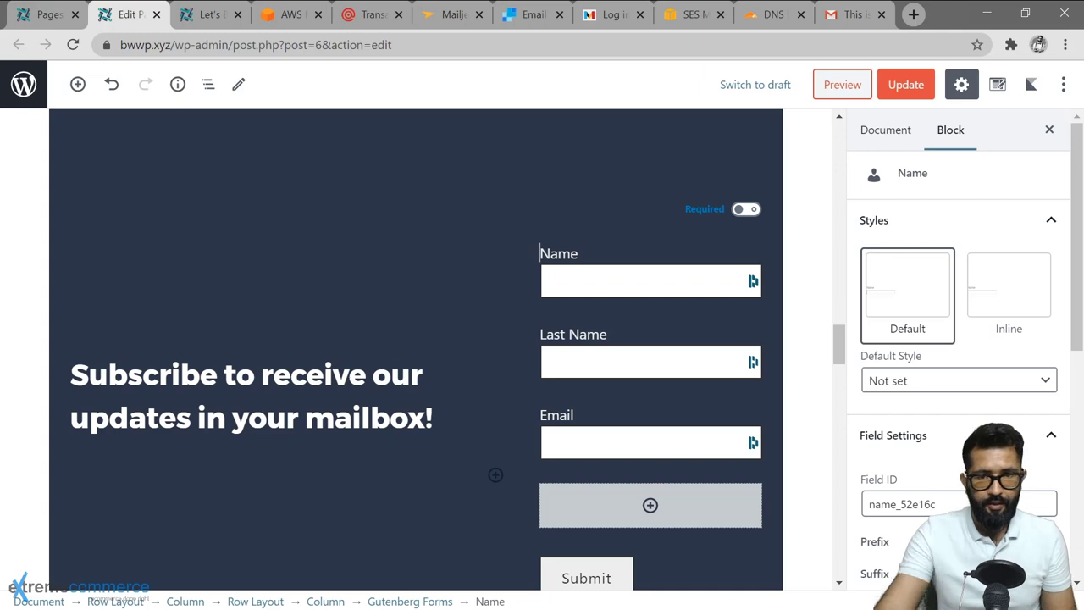
{"action": "type", "text": "First Name"}
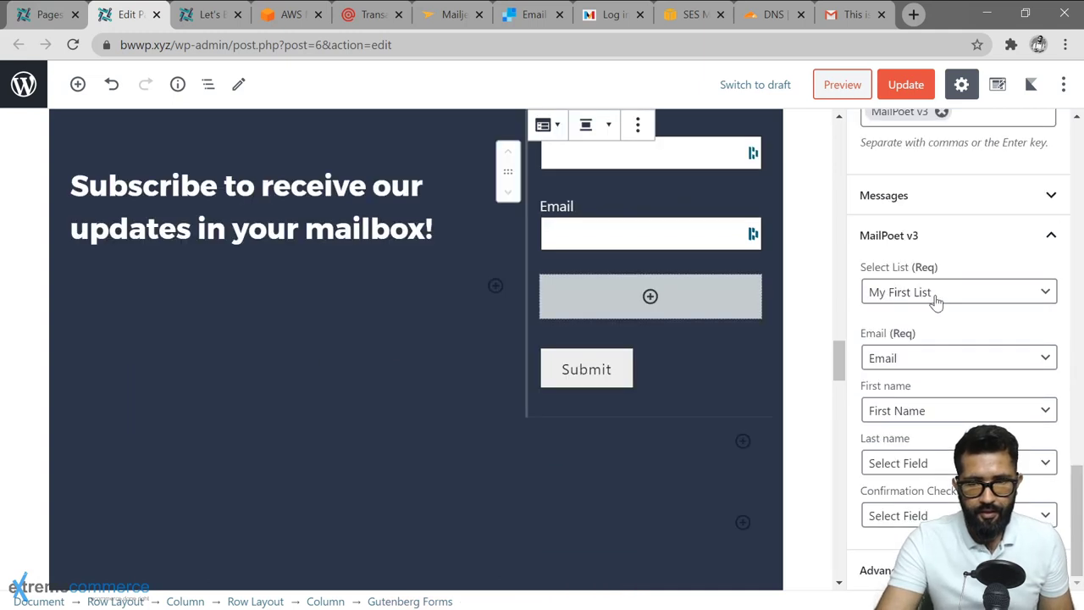
Map MailPoet's Email to Email, First name to First Name, and Last name to Last Name.
{"action": "left_click", "coordinate": [942, 365]}
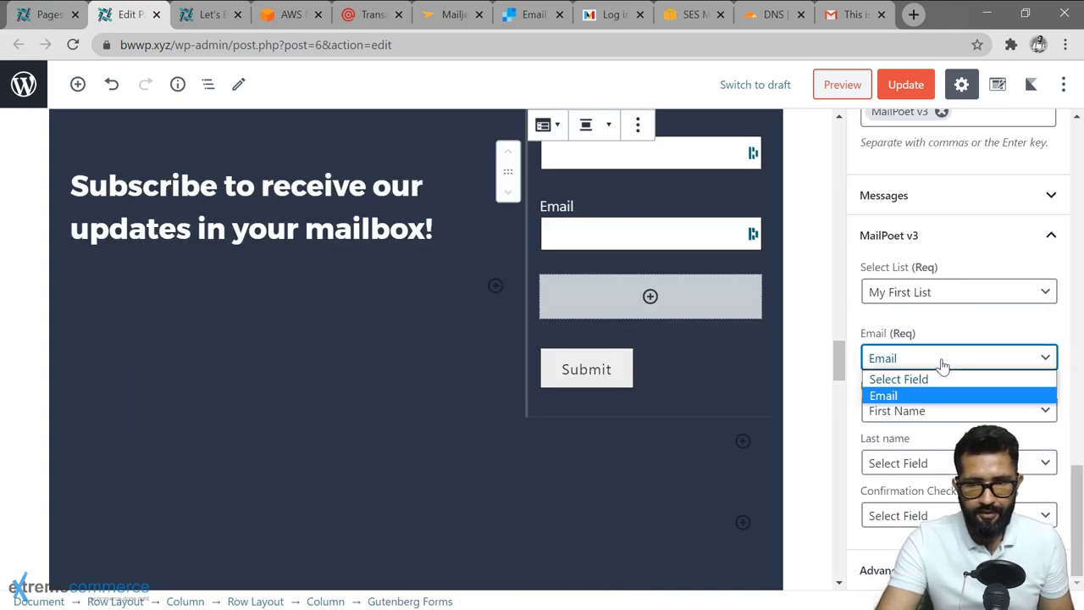
{"action": "left_click", "coordinate": [945, 395]}
{"action": "left_click", "coordinate": [947, 411]}
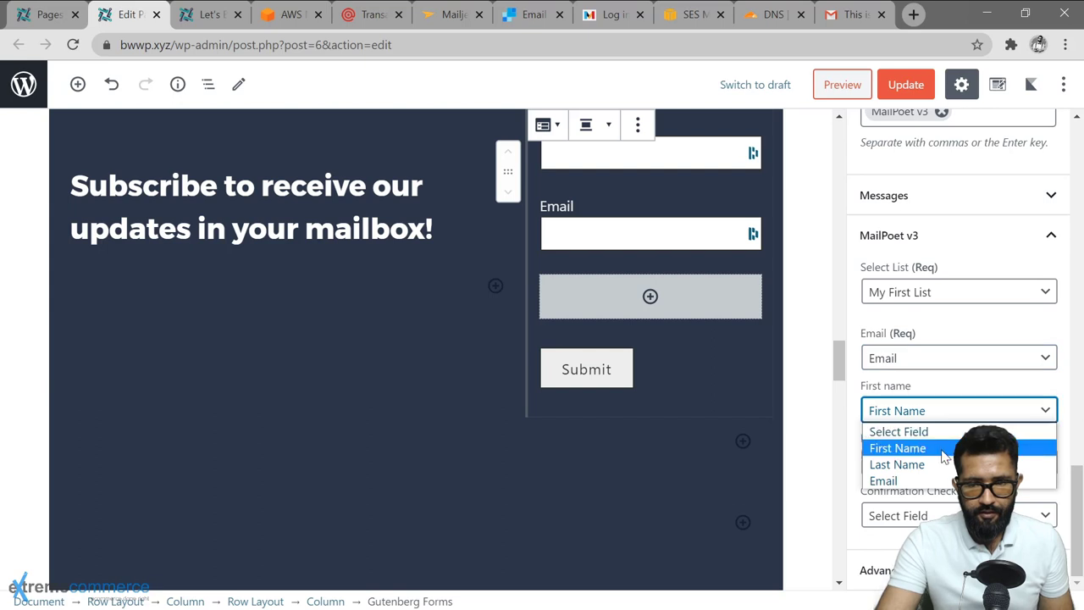
{"action": "left_click", "coordinate": [943, 450]}
{"action": "left_click", "coordinate": [947, 463]}
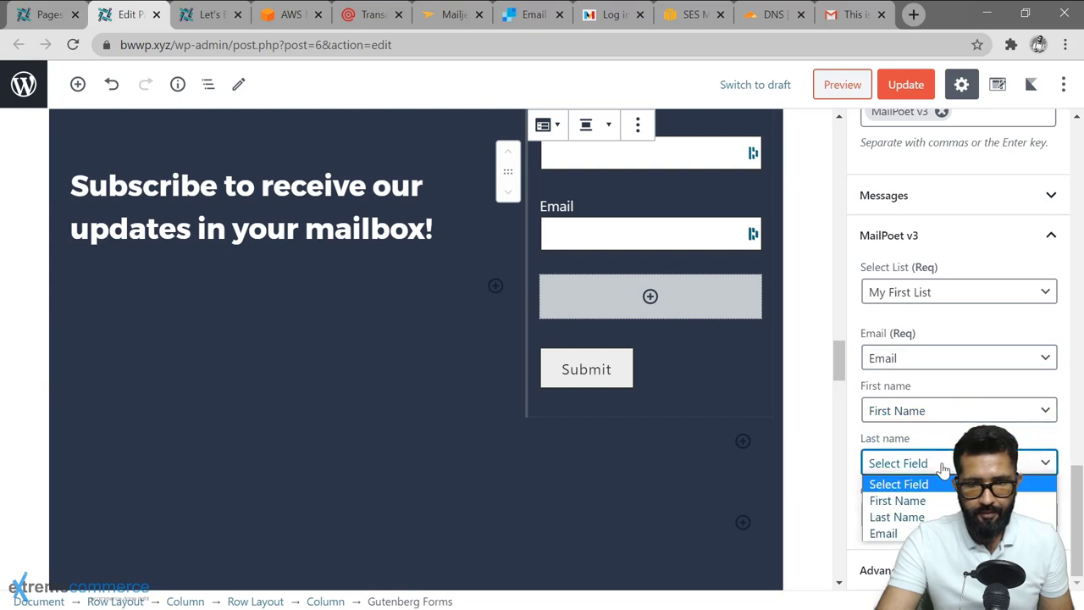
{"action": "left_click", "coordinate": [897, 516]}
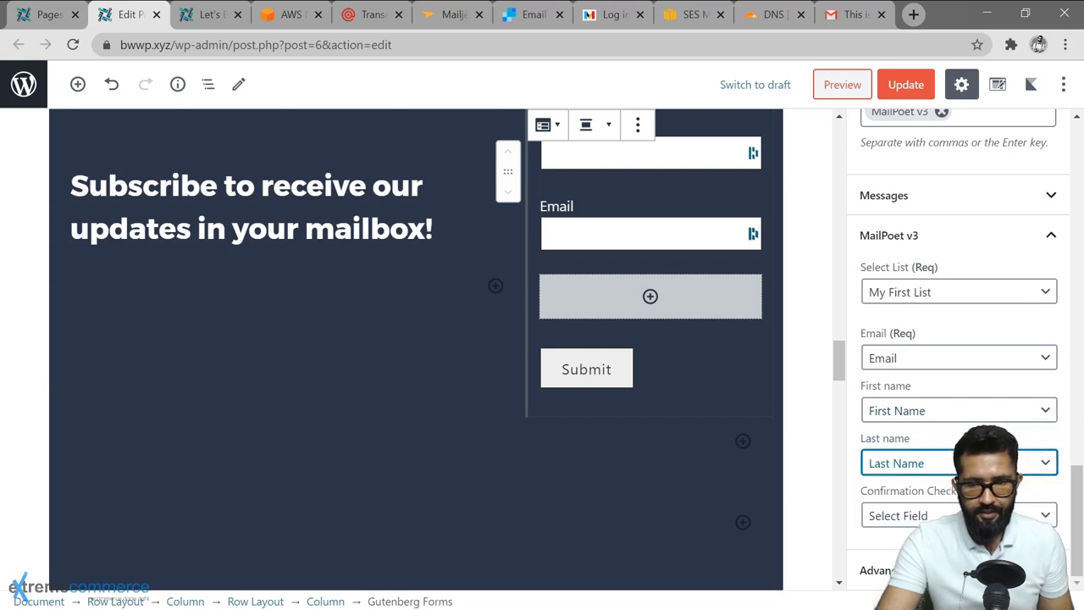
{"action": "left_click", "coordinate": [898, 515]}
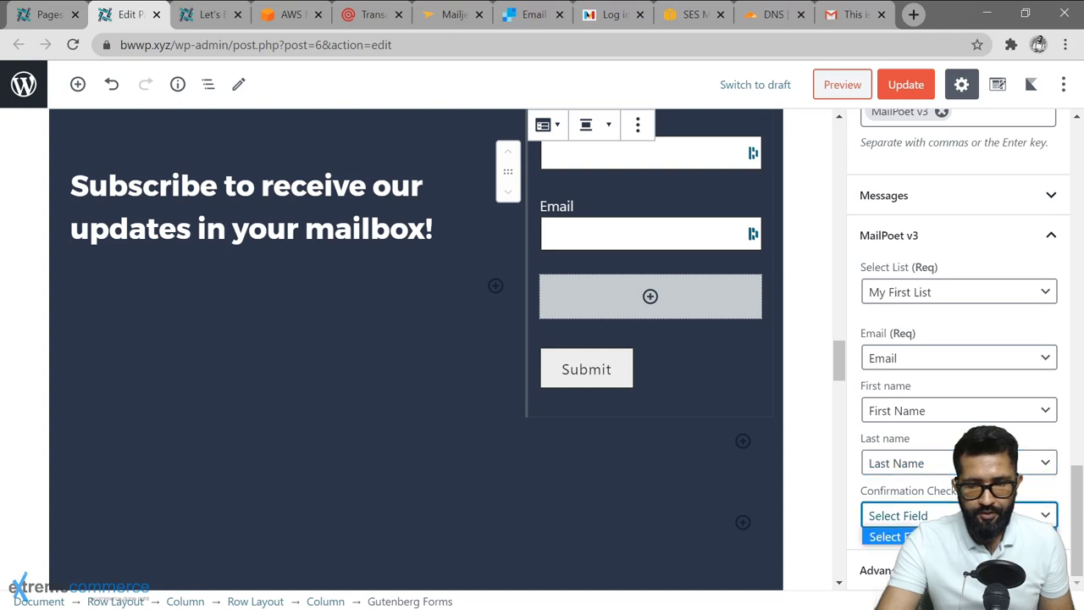
{"action": "left_click", "coordinate": [898, 536]}
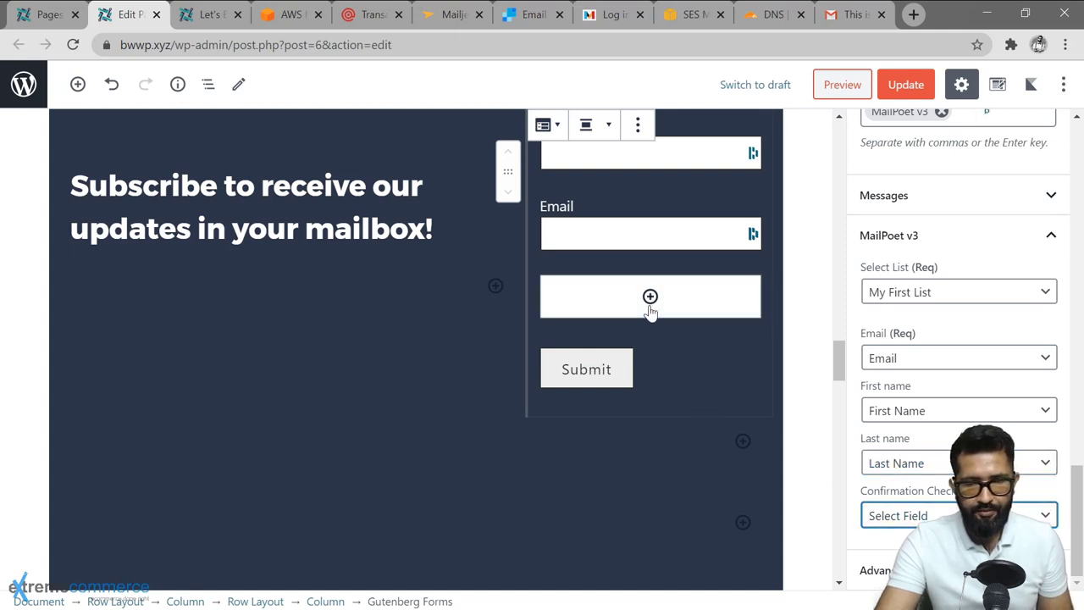
{"action": "left_click", "coordinate": [650, 296]}
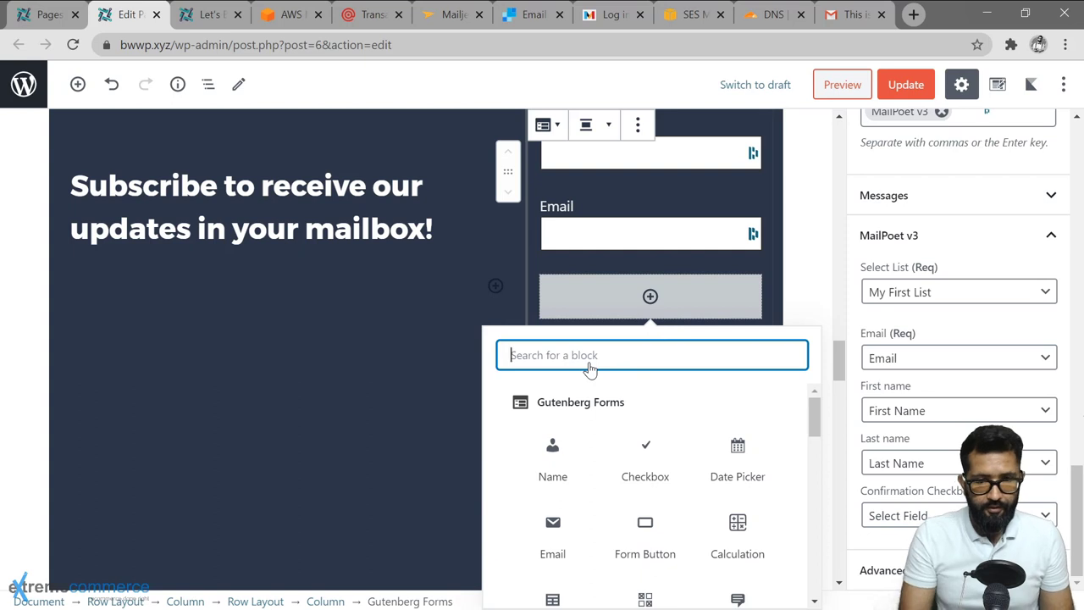
Insert a Checkbox field with the option 'I consent to receive occasional emails from Extreme Commerce.'.
{"action": "type", "text": "check"}
{"action": "key", "text": "Return"}
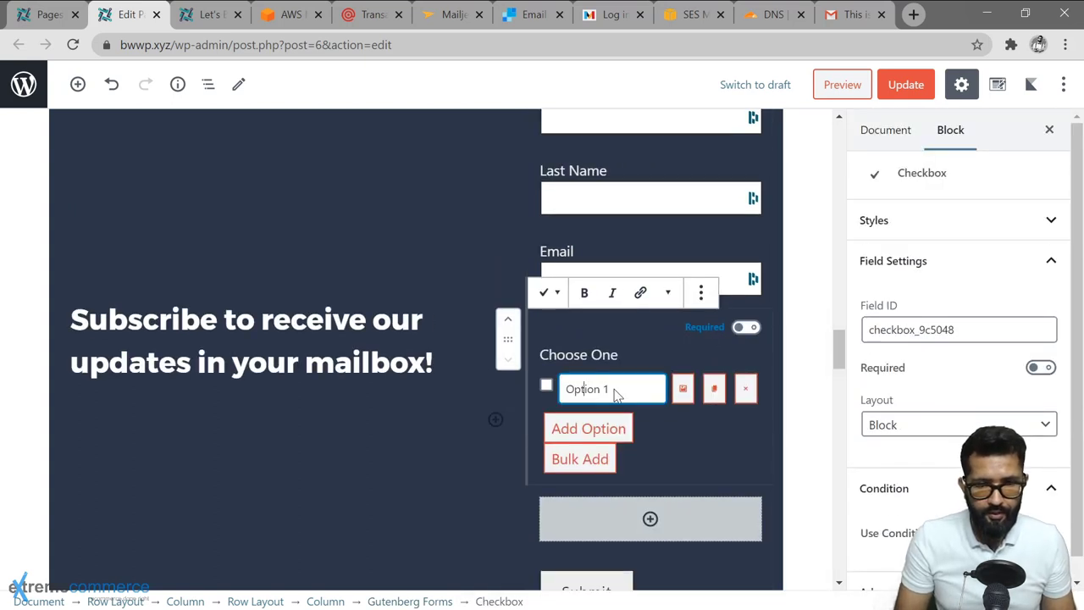
{"action": "key", "text": "ctrl+a"}
{"action": "key", "text": "BackSpace"}
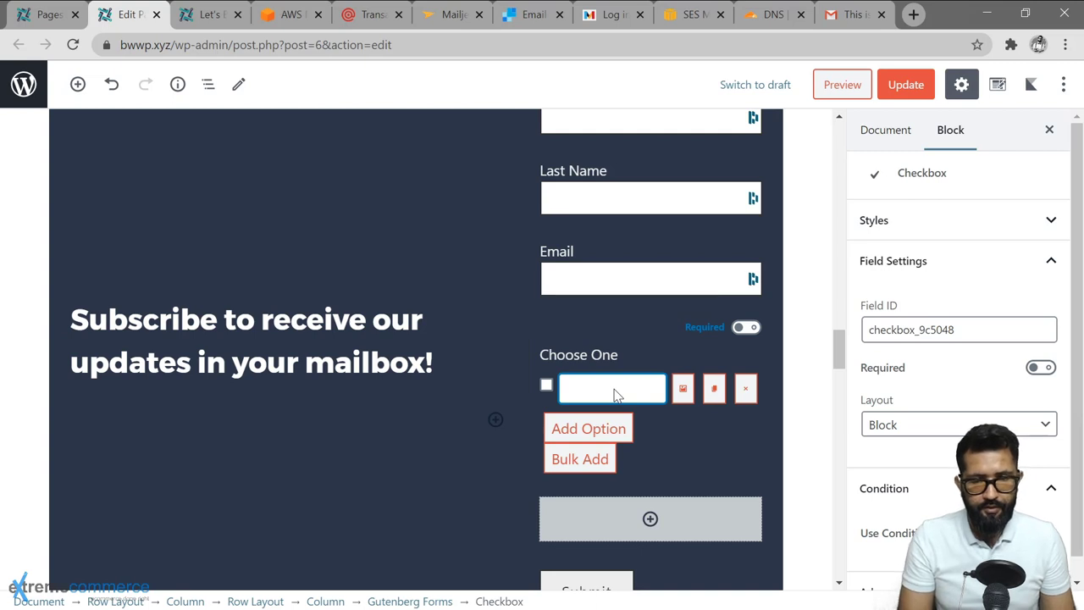
{"action": "type", "text": "I consent to receive"}
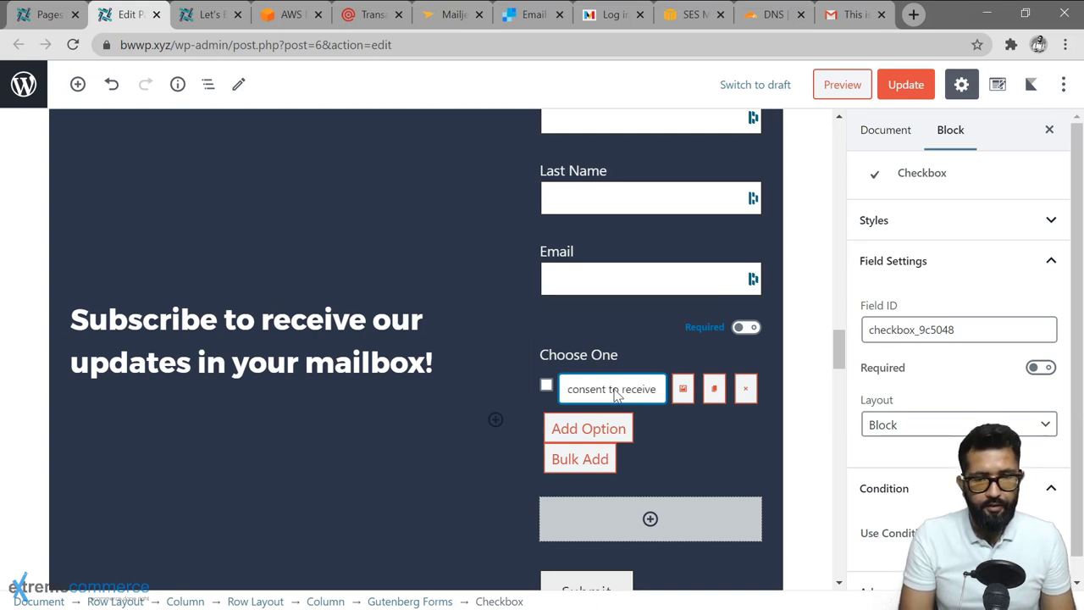
{"action": "type", "text": " occasiona"}
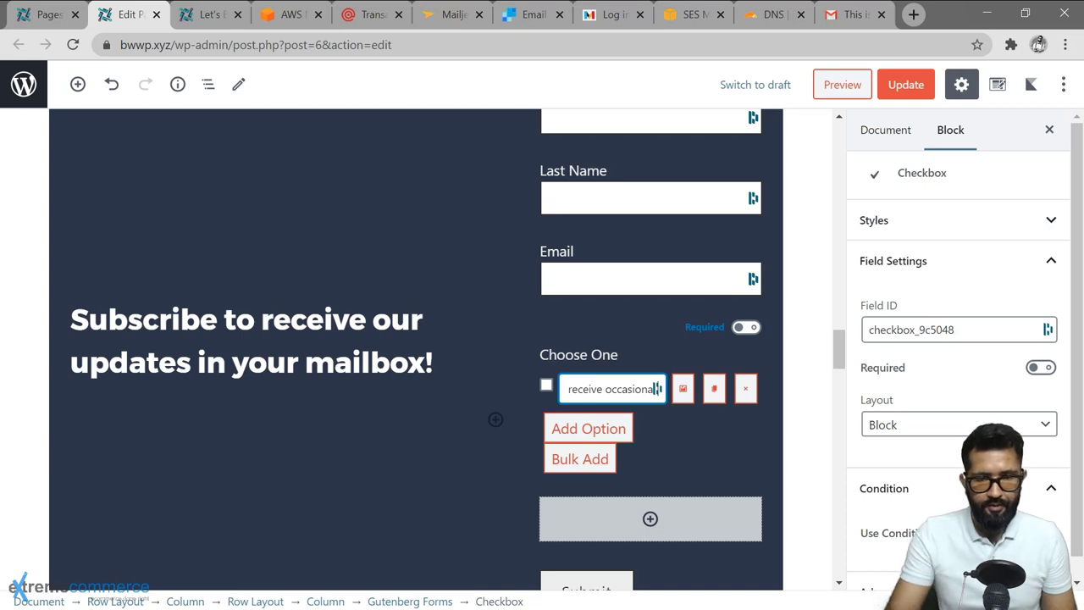
{"action": "type", "text": "l emails from Extreme Commerce."}
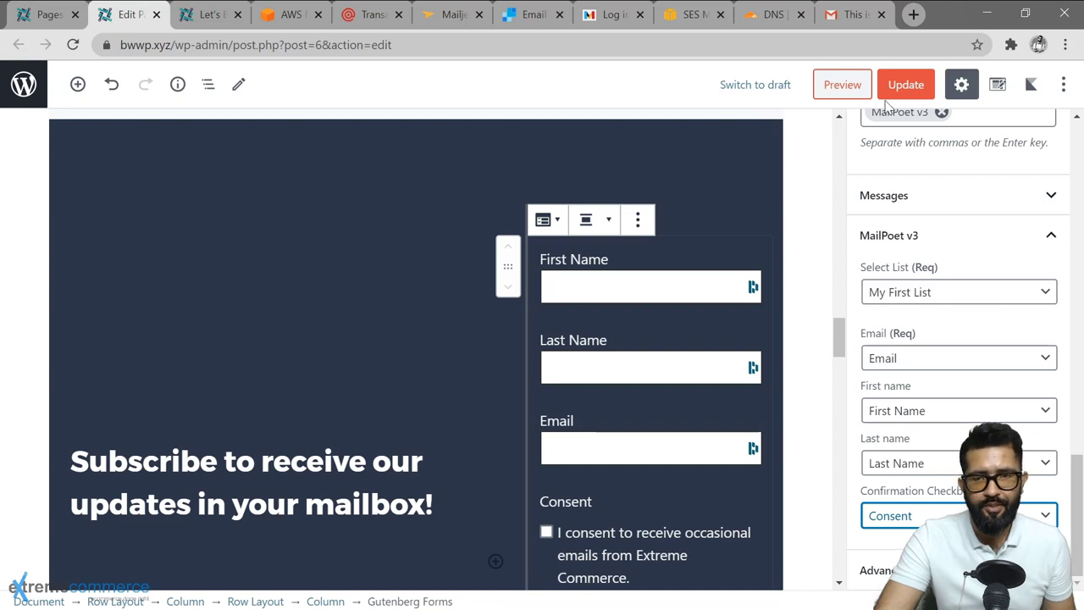
Update the Home page and reload the live site to show the new form.
{"action": "left_click", "coordinate": [906, 85]}
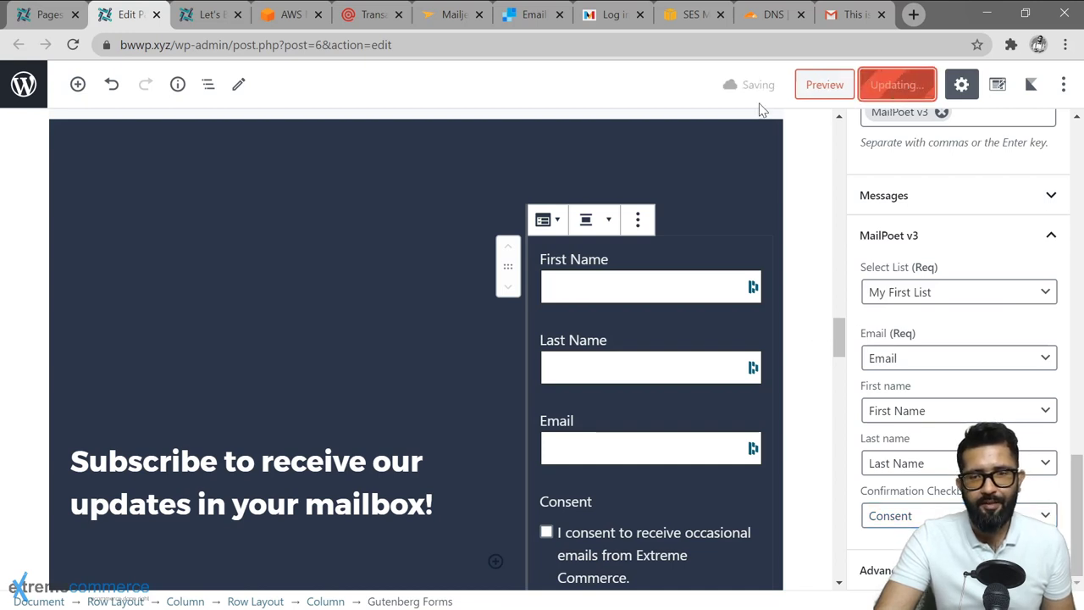
{"action": "left_click", "coordinate": [210, 15]}
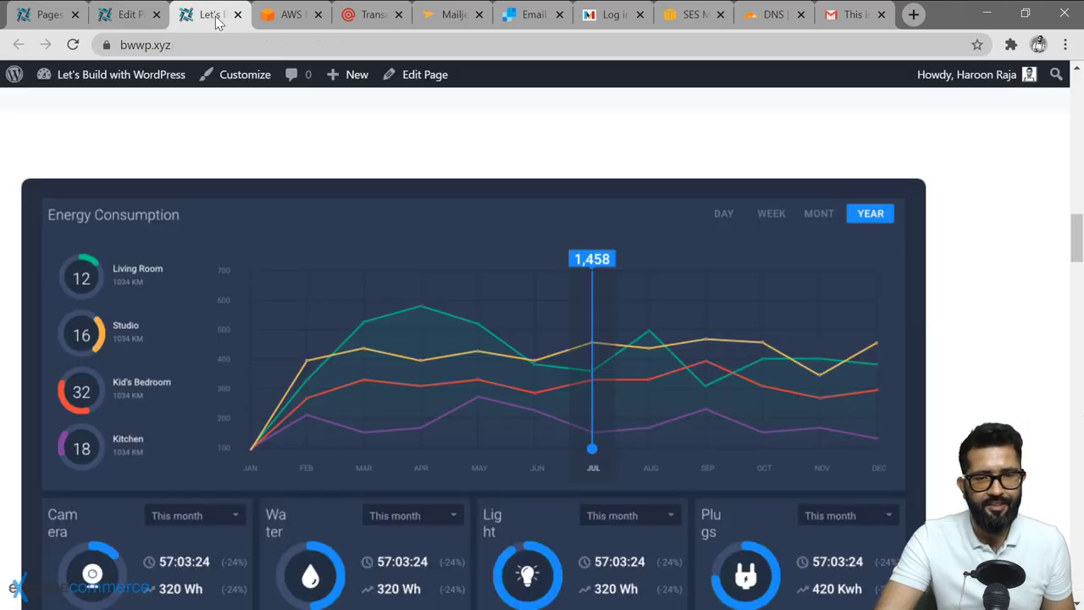
{"action": "scroll", "coordinate": [155, 132], "scroll_direction": "up", "scroll_amount": 3}
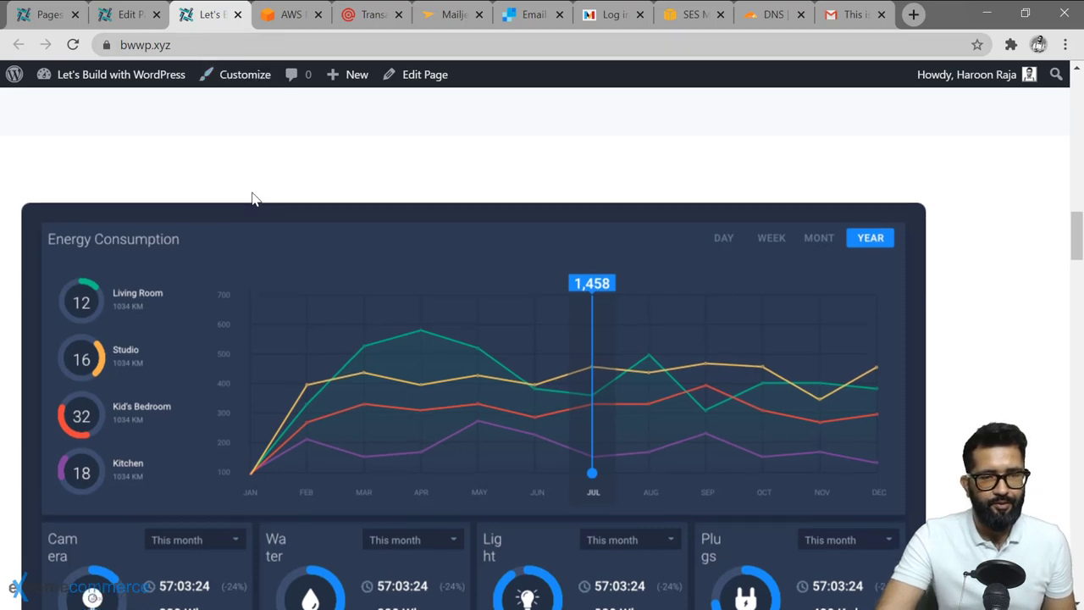
{"action": "left_click", "coordinate": [73, 44]}
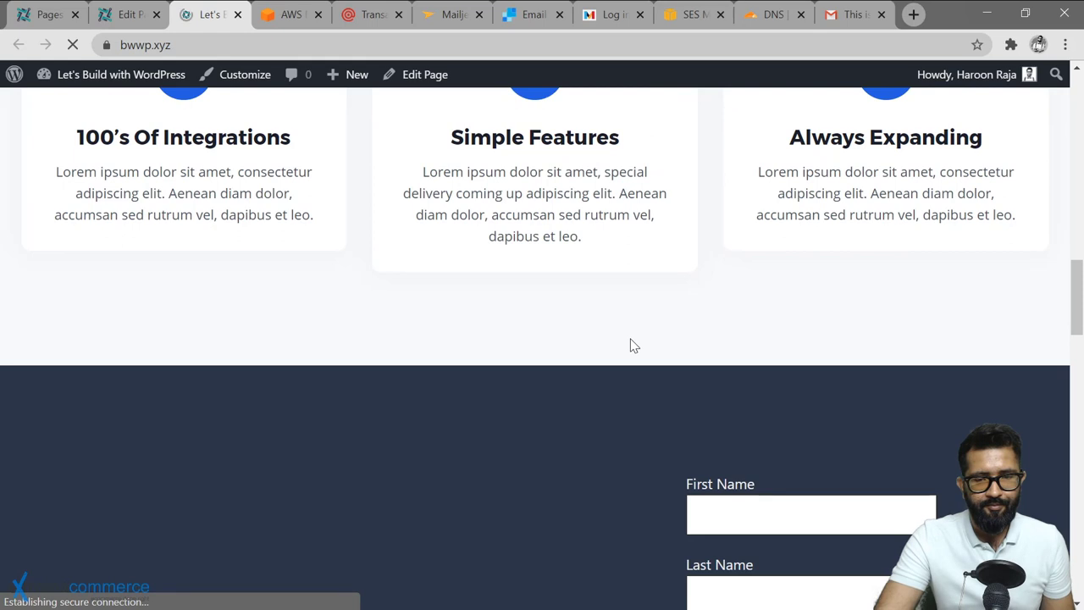
{"action": "scroll", "coordinate": [802, 199], "scroll_direction": "down", "scroll_amount": 4}
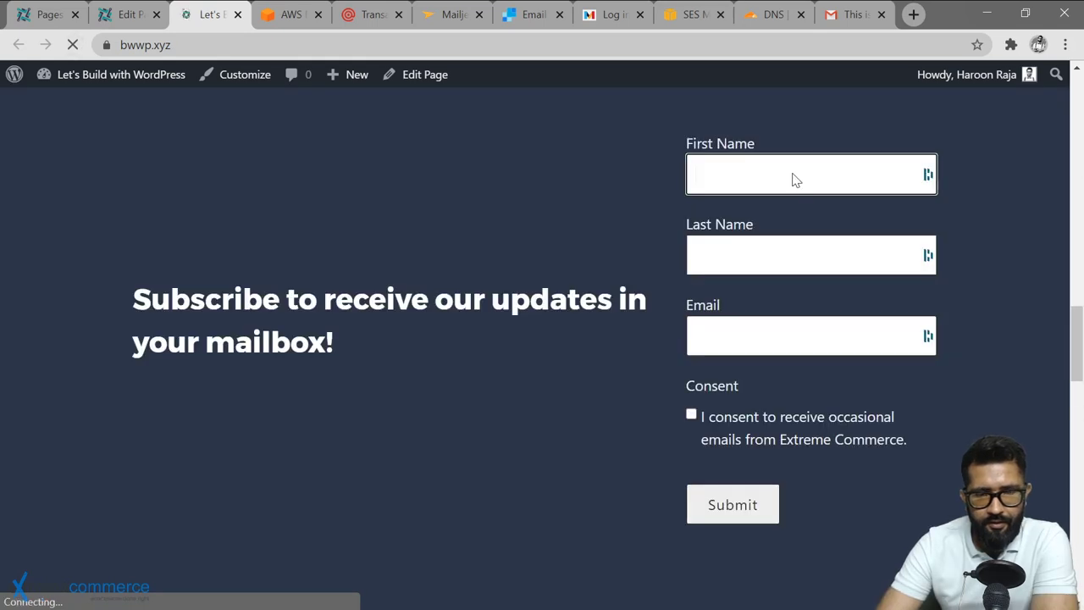
Fill in a test first name, last name and email, tick consent, and submit.
{"action": "key", "text": "Down"}
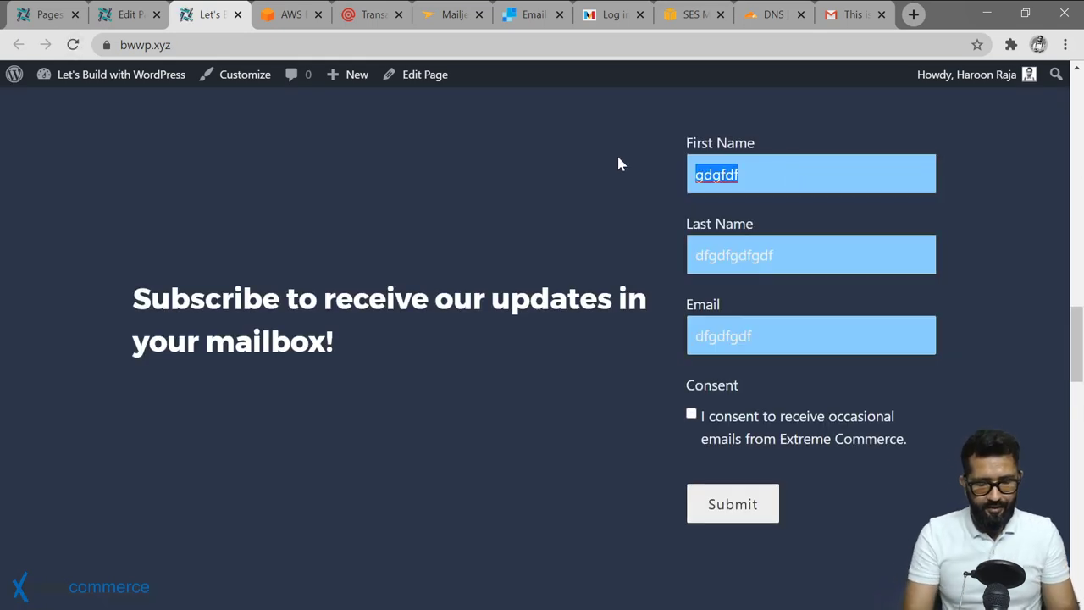
{"action": "type", "text": "Haroon"}
{"action": "key", "text": "Tab"}
{"action": "type", "text": "T"}
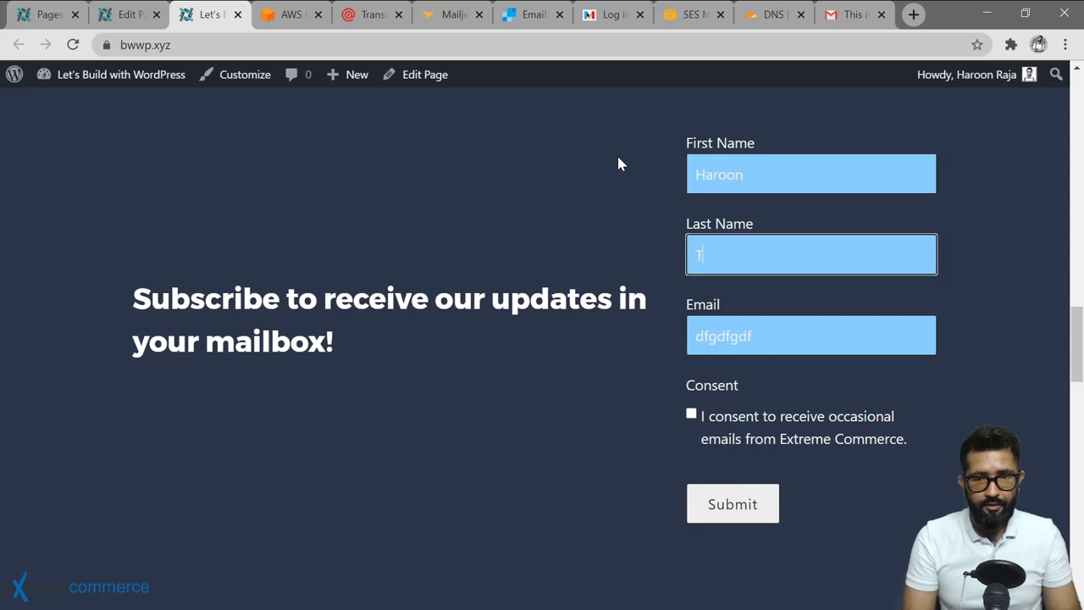
{"action": "type", "text": "est"}
{"action": "key", "text": "Tab"}
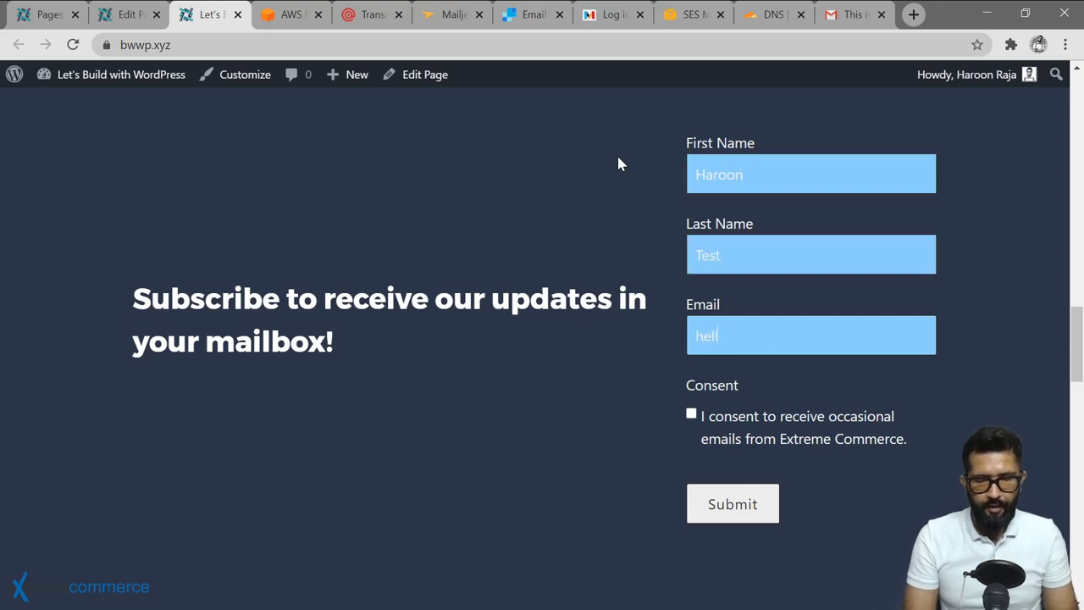
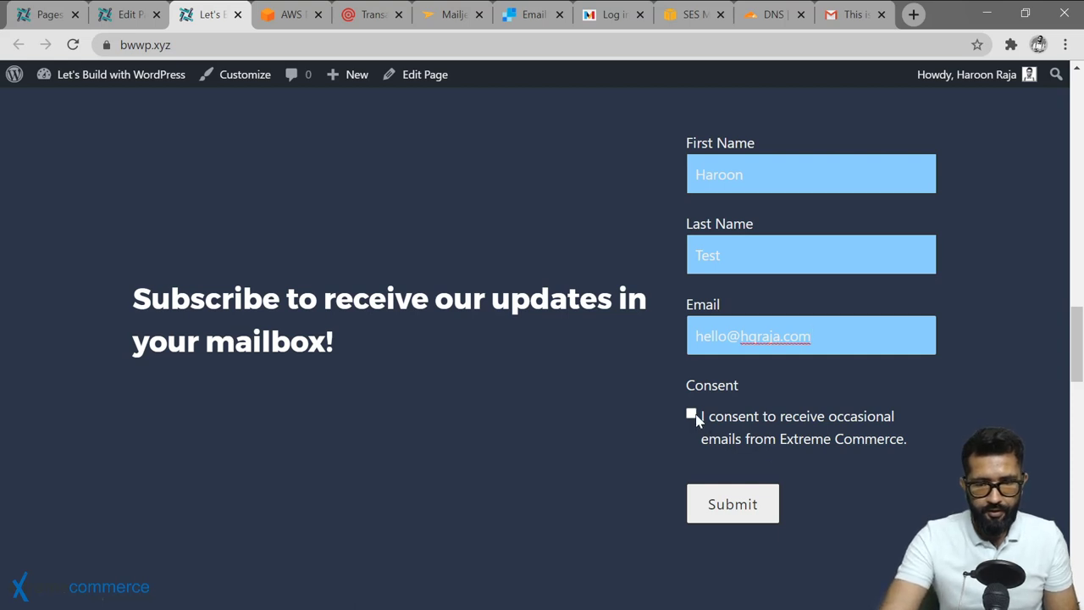
{"action": "left_click", "coordinate": [692, 415]}
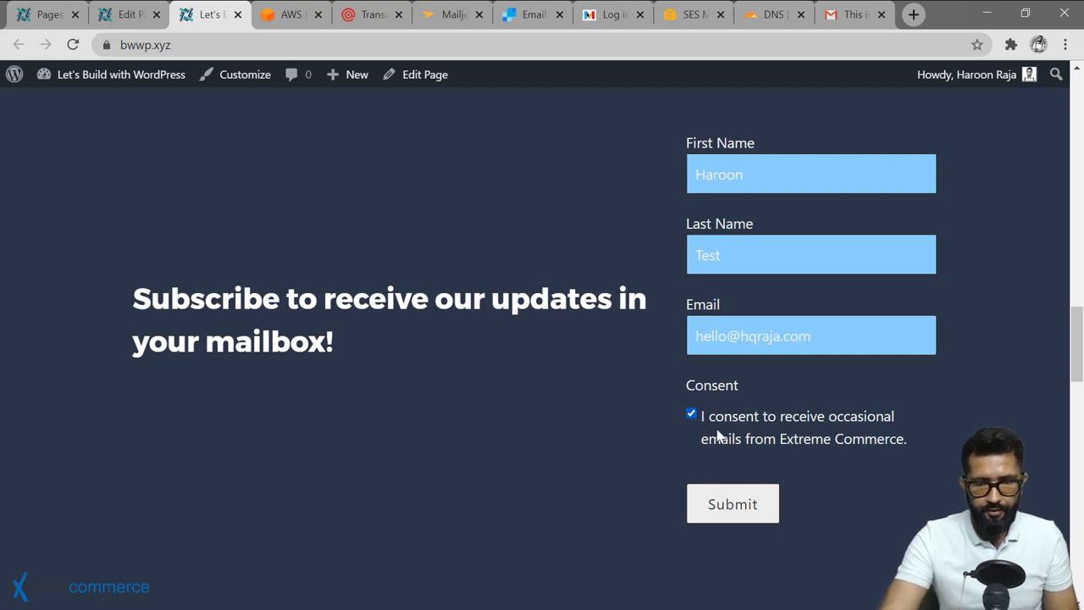
{"action": "left_click", "coordinate": [747, 511]}
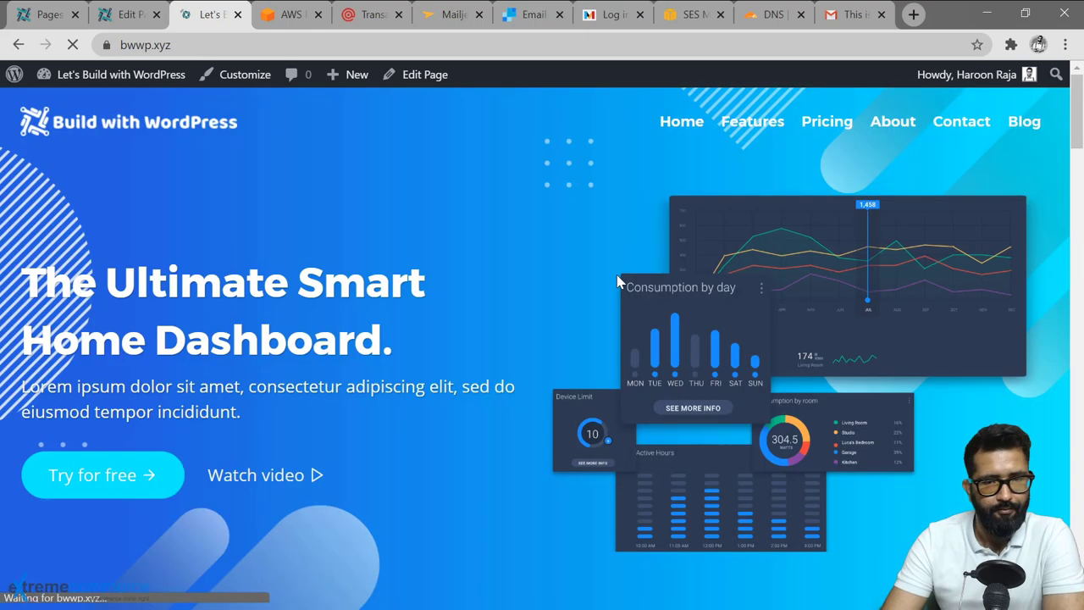
Check the successful-submission message below the form, then return to the editor.
{"action": "scroll", "coordinate": [480, 249], "scroll_direction": "down", "scroll_amount": 10}
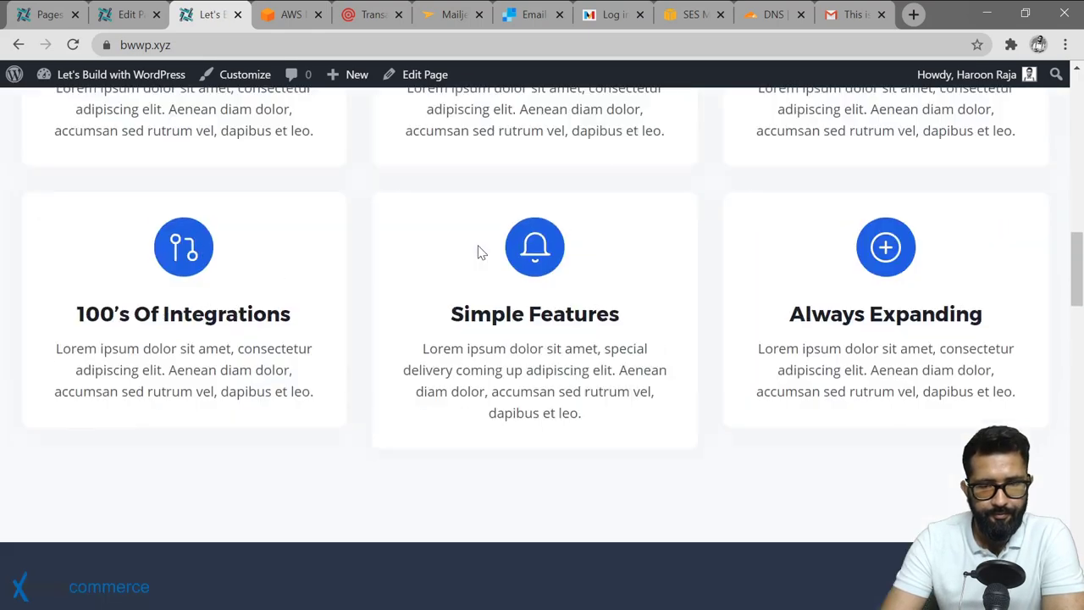
{"action": "scroll", "coordinate": [477, 249], "scroll_direction": "down", "scroll_amount": 8}
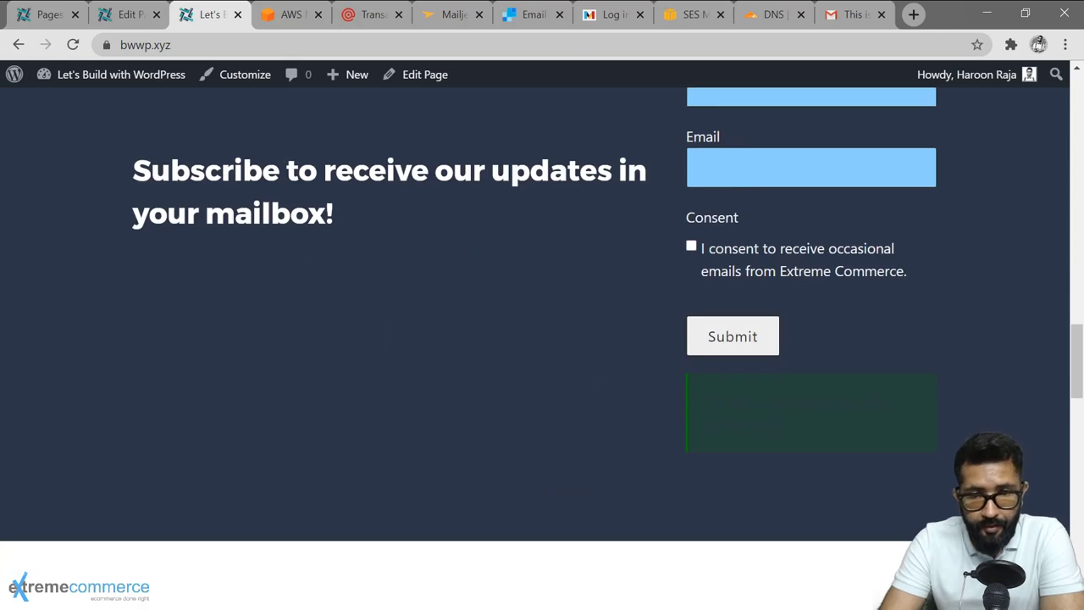
{"action": "left_click_drag", "start_coordinate": [791, 427], "coordinate": [701, 405]}
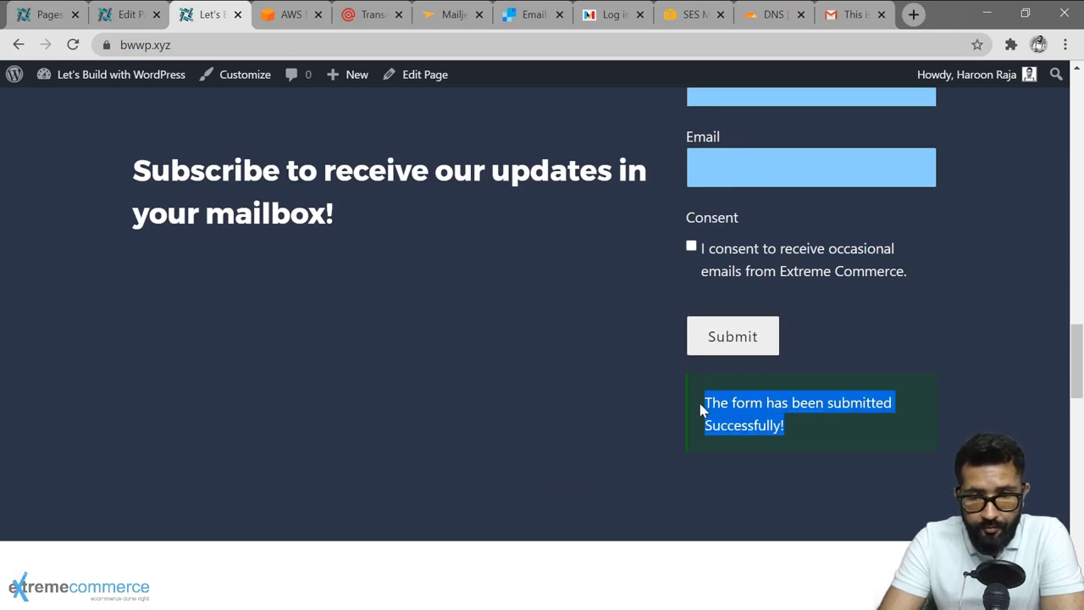
{"action": "left_click", "coordinate": [818, 434]}
{"action": "scroll", "coordinate": [690, 312], "scroll_direction": "up", "scroll_amount": 2}
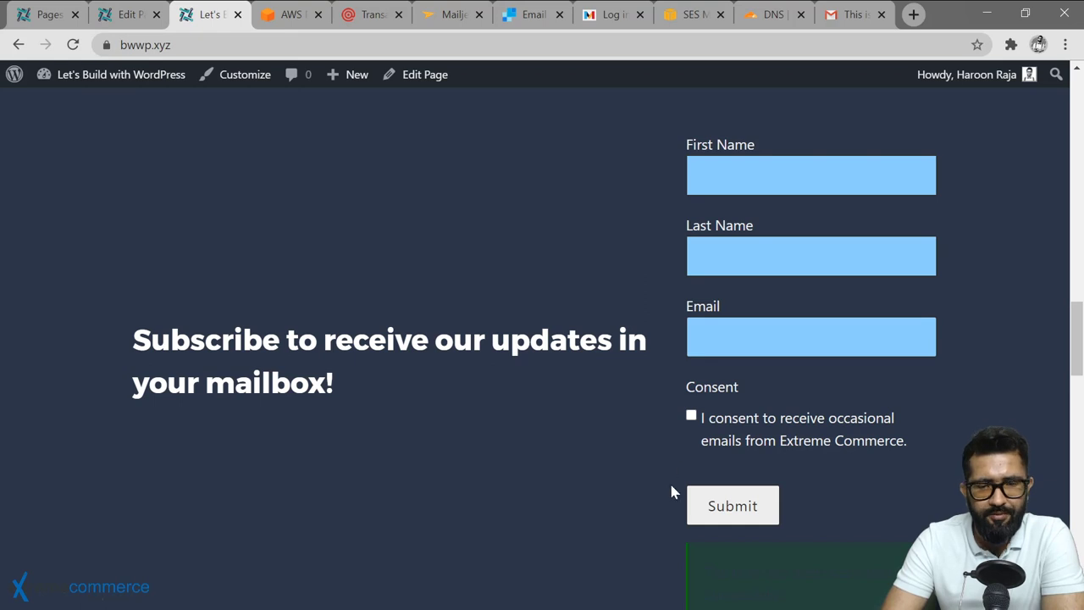
{"action": "scroll", "coordinate": [152, 259], "scroll_direction": "up", "scroll_amount": 3}
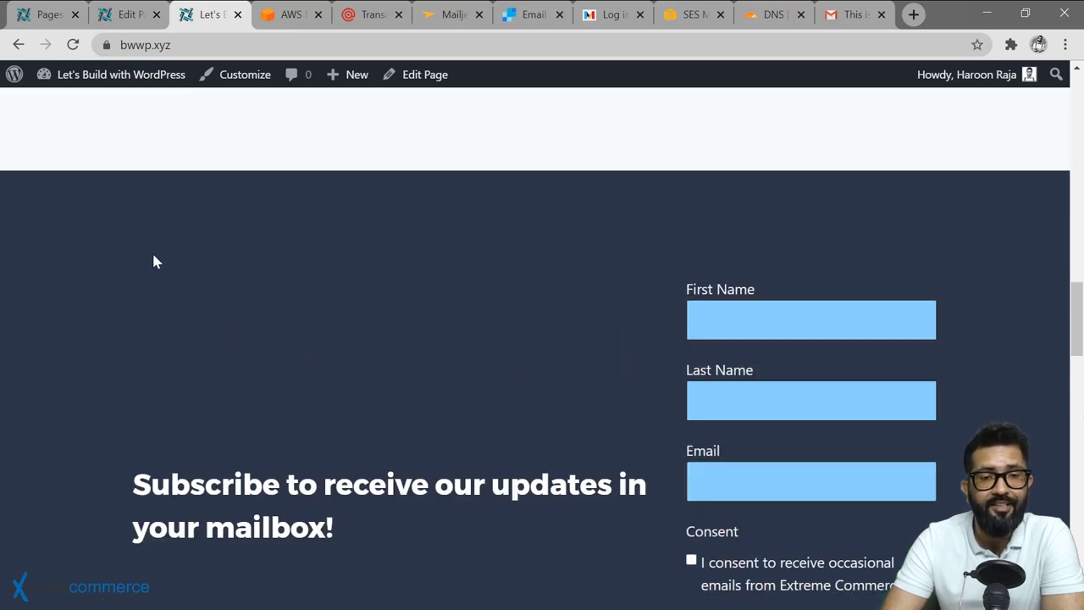
{"action": "left_click", "coordinate": [127, 14]}
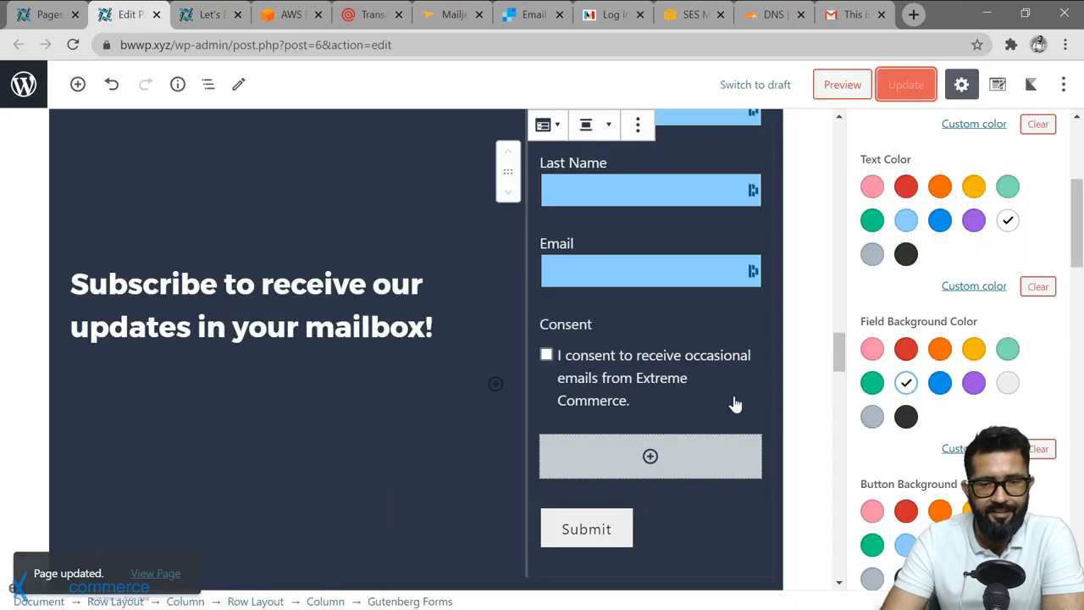
Go through MailPoet Lists to the Subscribers page showing the unconfirmed test signup.
{"action": "left_click", "coordinate": [46, 14]}
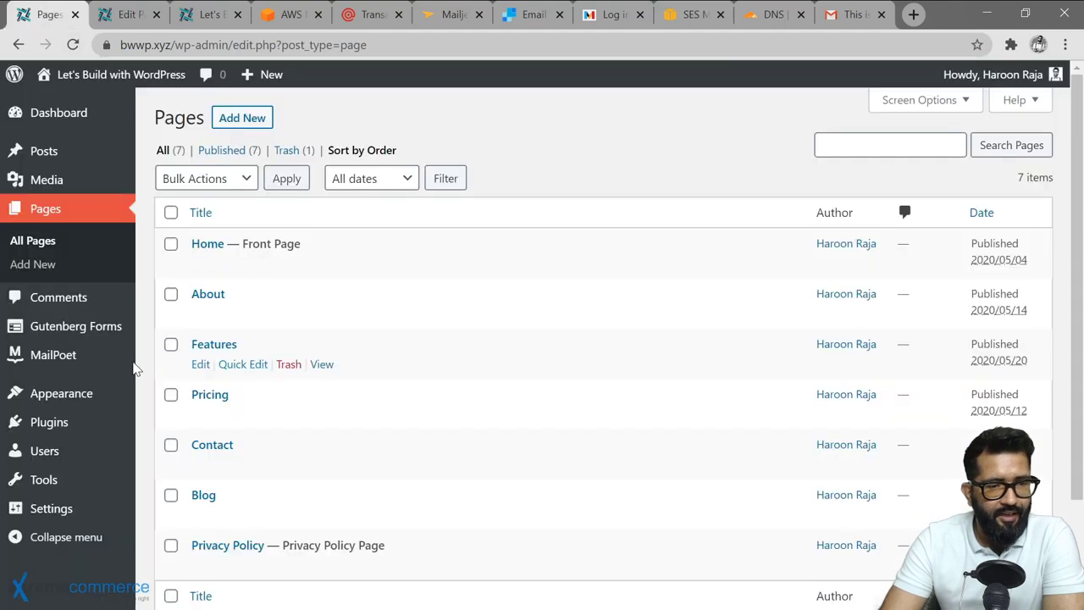
{"action": "mouse_move", "coordinate": [63, 356]}
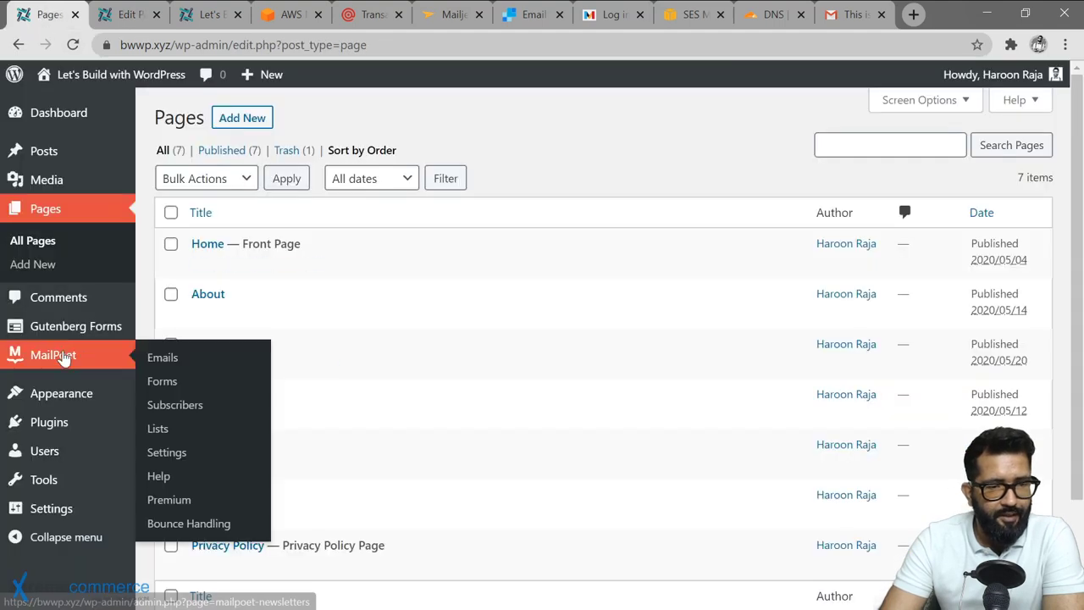
{"action": "left_click", "coordinate": [159, 429]}
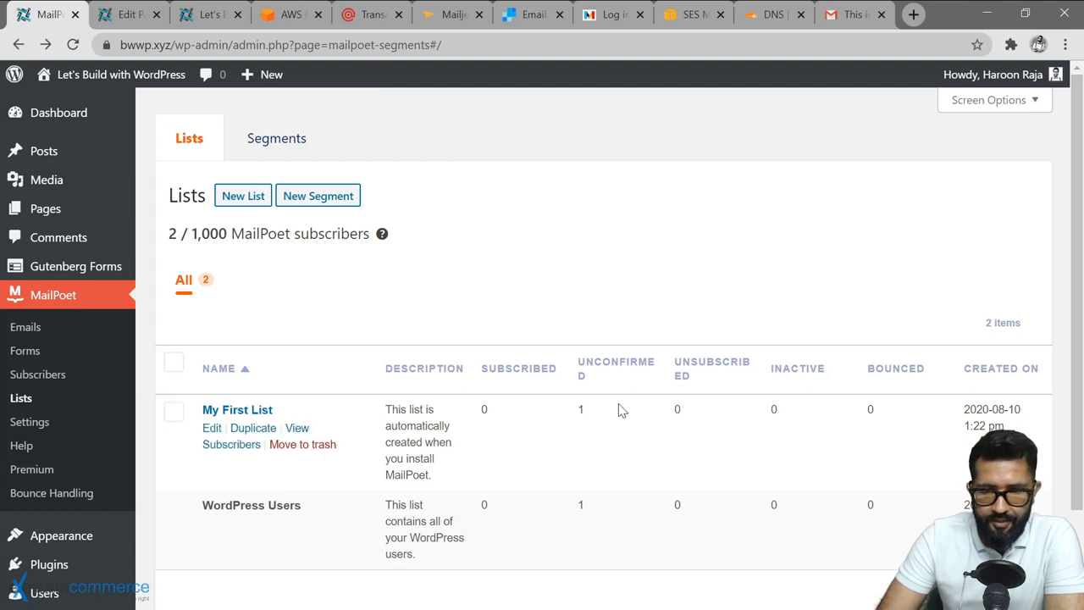
{"action": "left_click", "coordinate": [31, 383]}
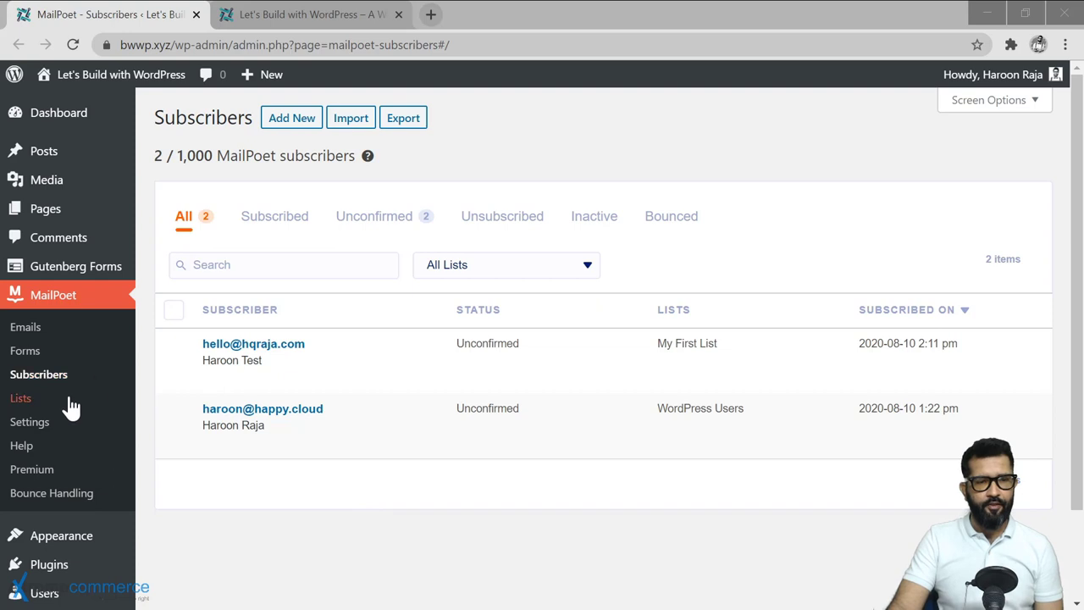
Open MailPoet Emails to view the Newsletter, Welcome Email and Latest Post Notifications options.
{"action": "left_click", "coordinate": [24, 333]}
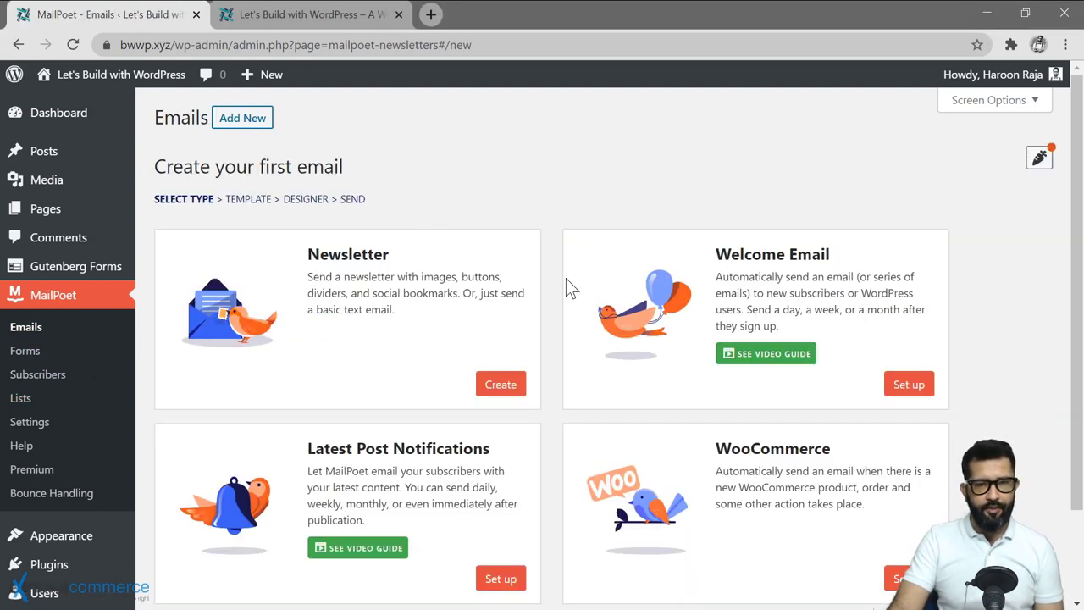
{"action": "scroll", "coordinate": [589, 421], "scroll_direction": "down", "scroll_amount": 3}
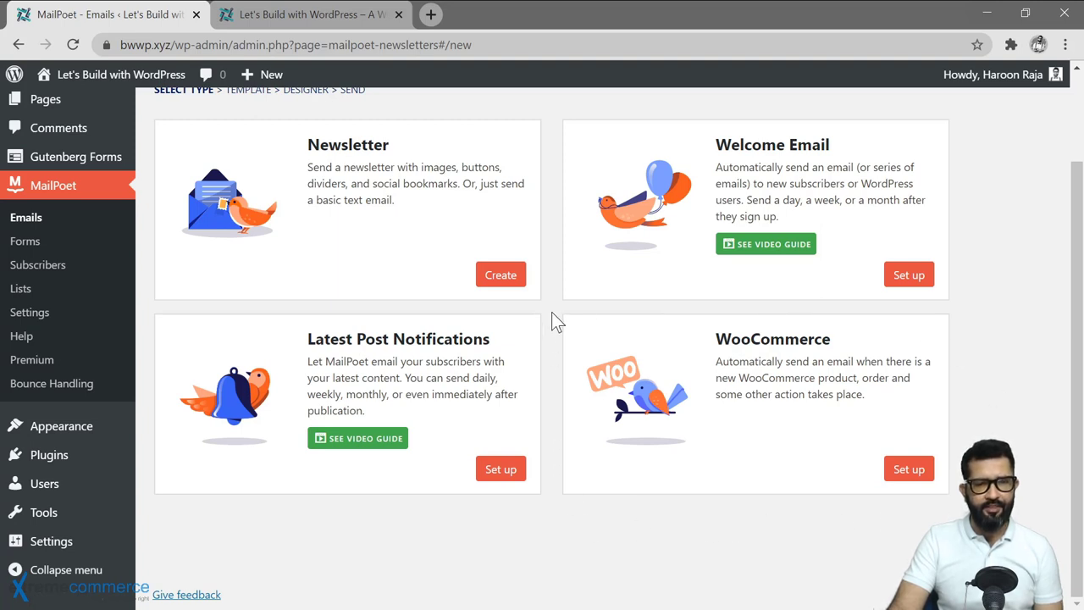
{"action": "scroll", "coordinate": [550, 288], "scroll_direction": "up", "scroll_amount": 2}
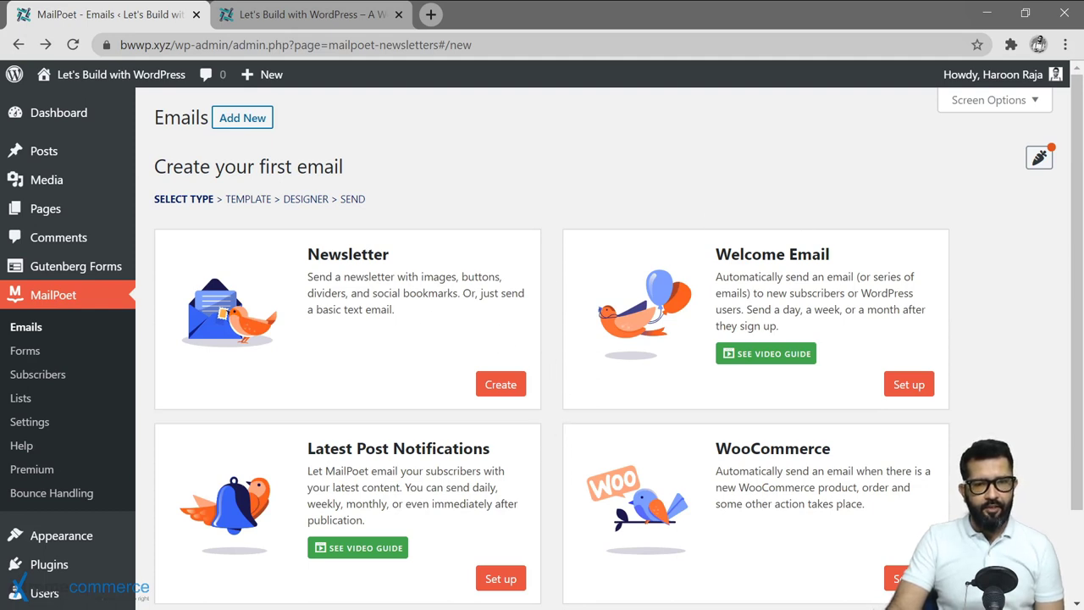
Start a Newsletter email and pick the News Day template from the template gallery.
{"action": "left_click", "coordinate": [500, 391]}
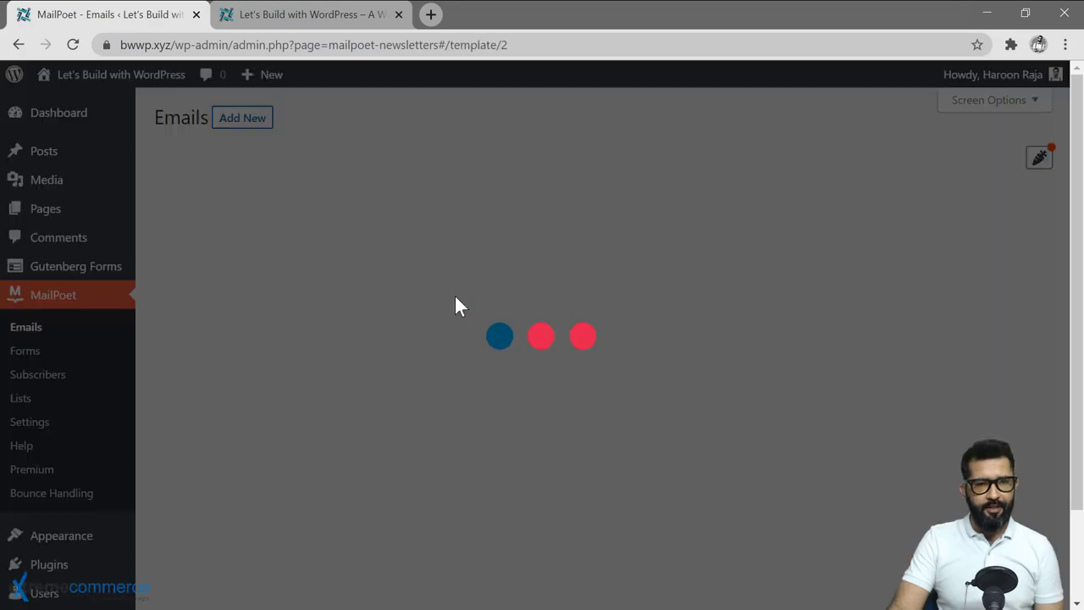
{"action": "scroll", "coordinate": [508, 372], "scroll_direction": "down", "scroll_amount": 2}
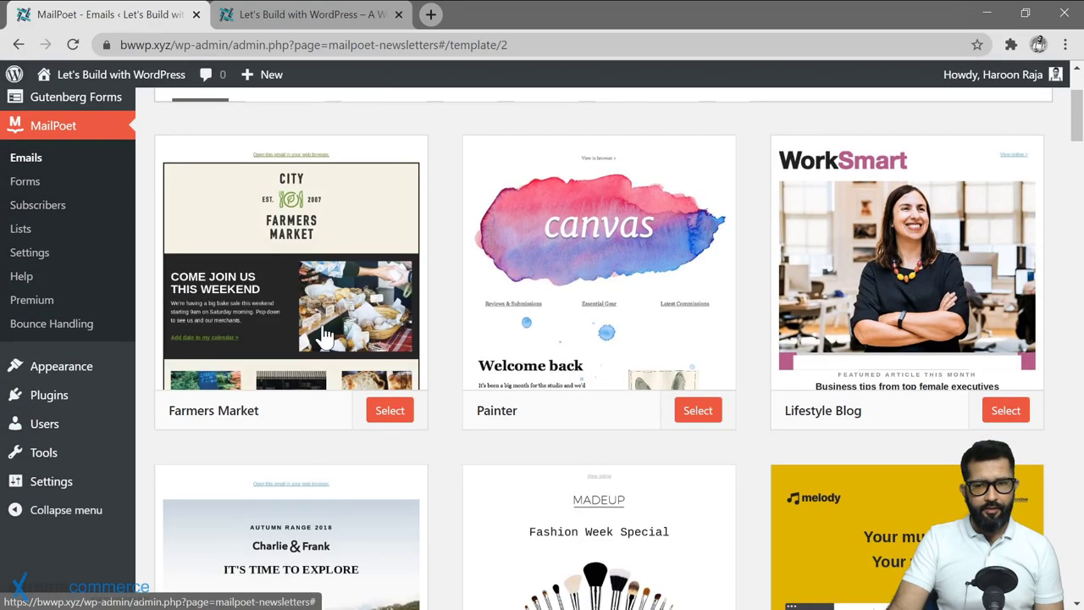
{"action": "scroll", "coordinate": [581, 506], "scroll_direction": "down", "scroll_amount": 10}
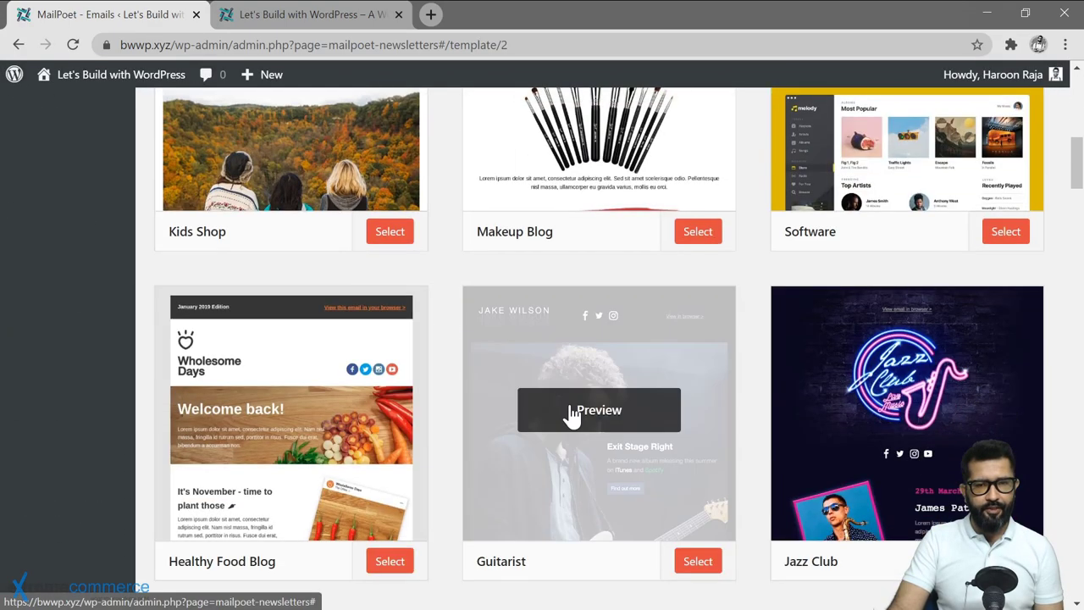
{"action": "scroll", "coordinate": [589, 403], "scroll_direction": "up", "scroll_amount": 12}
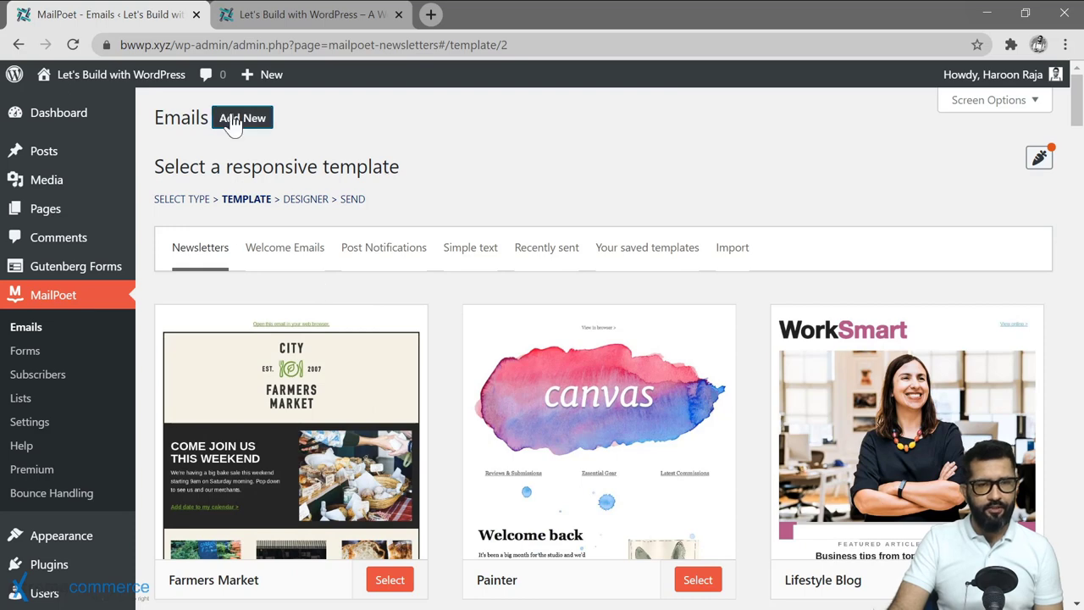
{"action": "scroll", "coordinate": [370, 455], "scroll_direction": "down", "scroll_amount": 2}
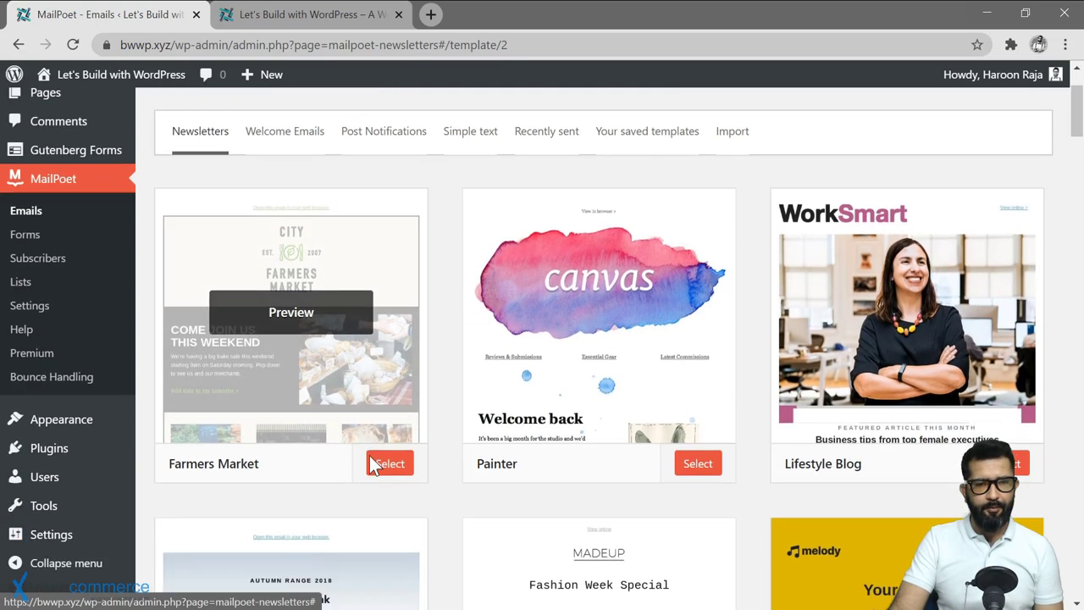
{"action": "scroll", "coordinate": [601, 436], "scroll_direction": "down", "scroll_amount": 10}
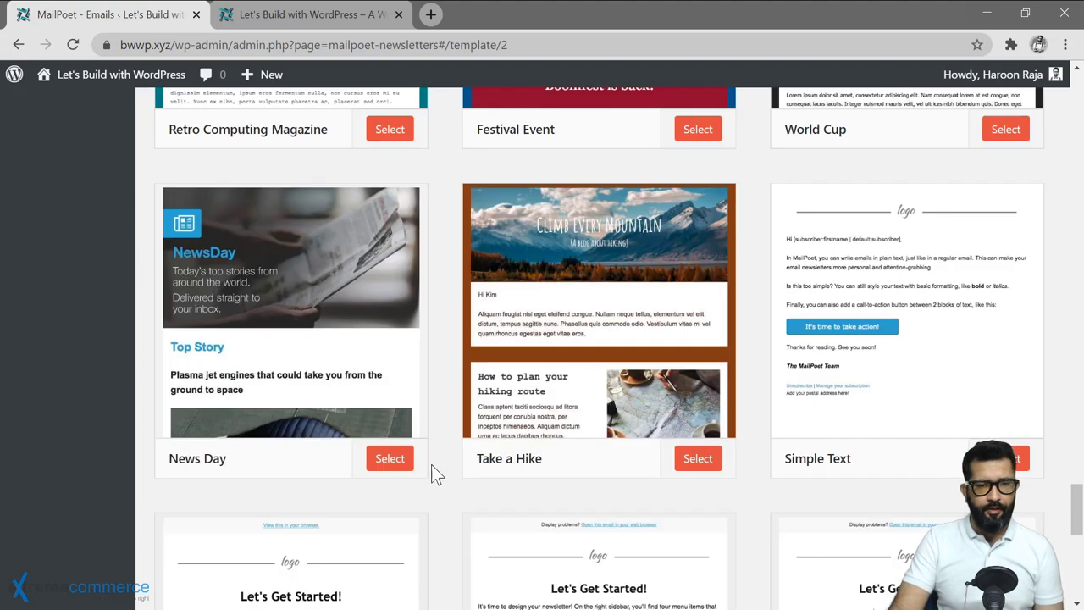
{"action": "left_click", "coordinate": [386, 469]}
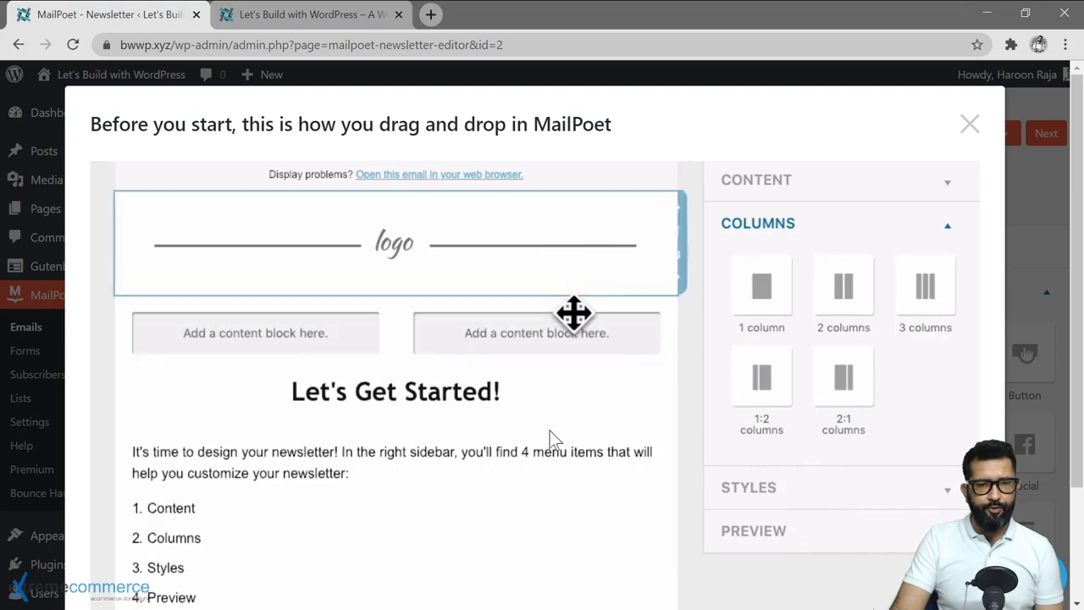
Dismiss the drag-and-drop tutorial to reveal the NewsDay template with its header image.
{"action": "scroll", "coordinate": [549, 430], "scroll_direction": "down", "scroll_amount": 2}
{"action": "scroll", "coordinate": [912, 135], "scroll_direction": "up", "scroll_amount": 2}
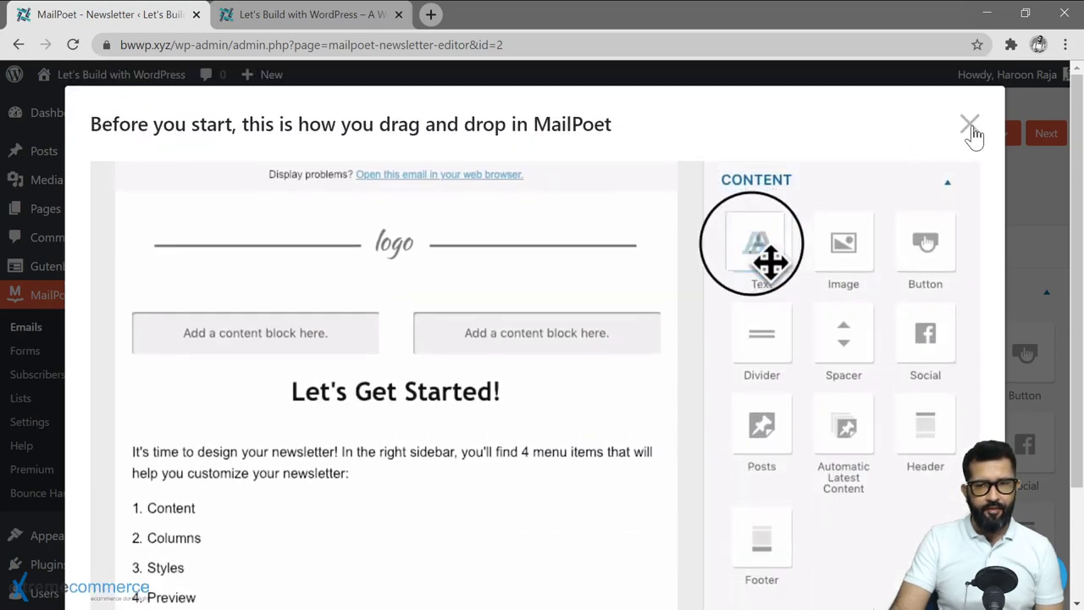
{"action": "key", "text": "Escape"}
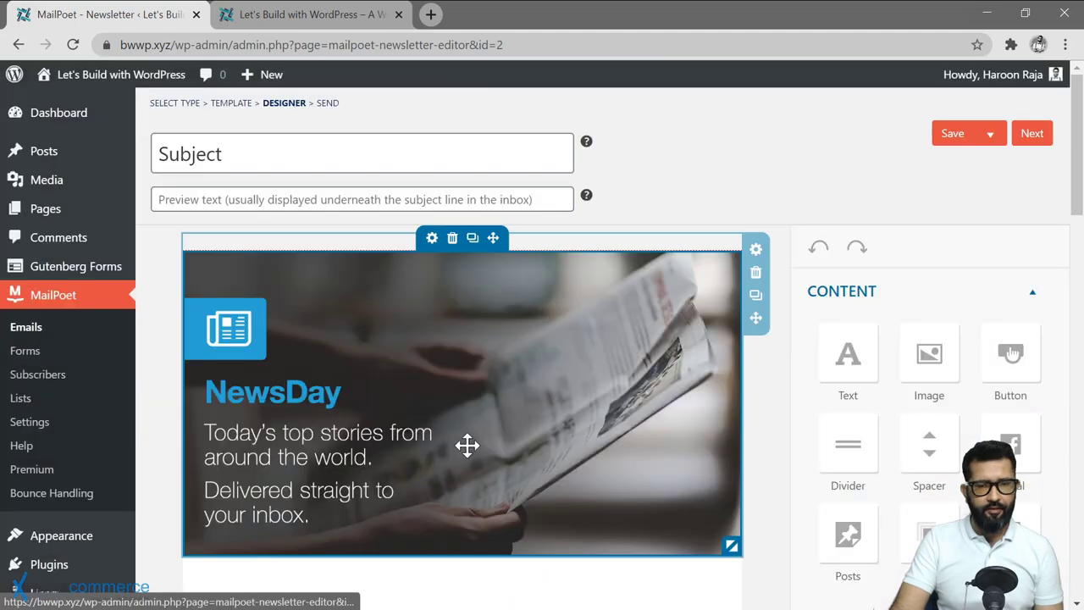
{"action": "scroll", "coordinate": [463, 399], "scroll_direction": "down", "scroll_amount": 1}
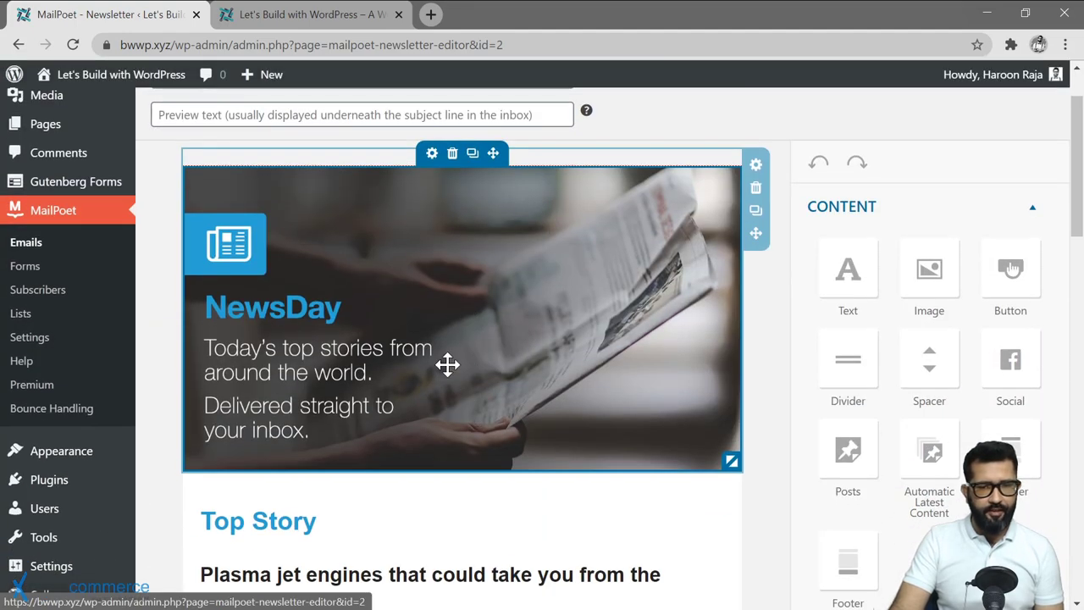
{"action": "scroll", "coordinate": [446, 364], "scroll_direction": "down", "scroll_amount": 1}
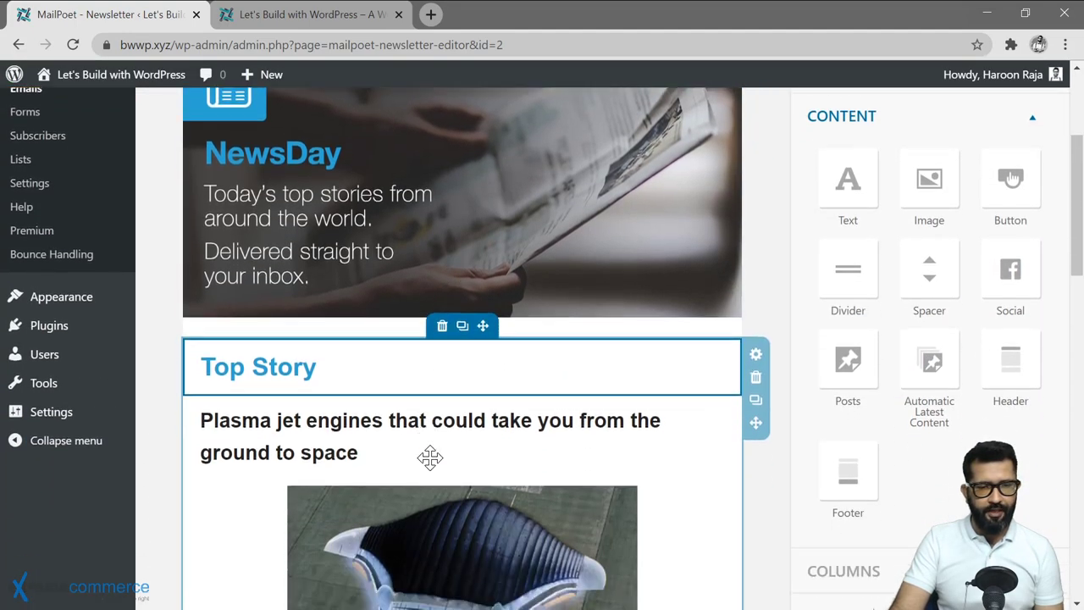
{"action": "scroll", "coordinate": [429, 455], "scroll_direction": "down", "scroll_amount": 1}
{"action": "scroll", "coordinate": [852, 381], "scroll_direction": "up", "scroll_amount": 3}
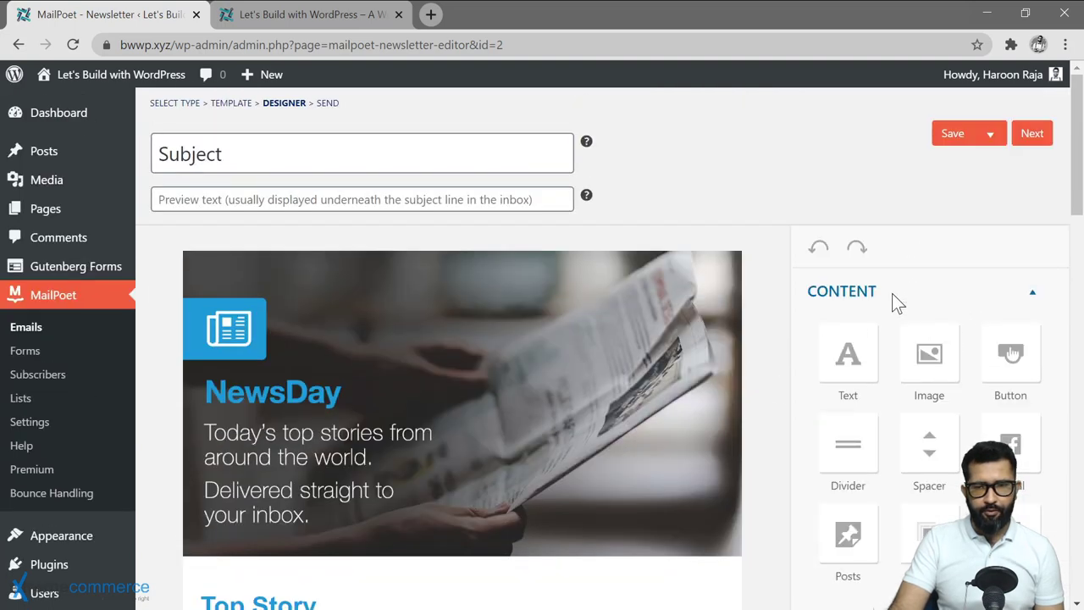
{"action": "scroll", "coordinate": [850, 353], "scroll_direction": "down", "scroll_amount": 1}
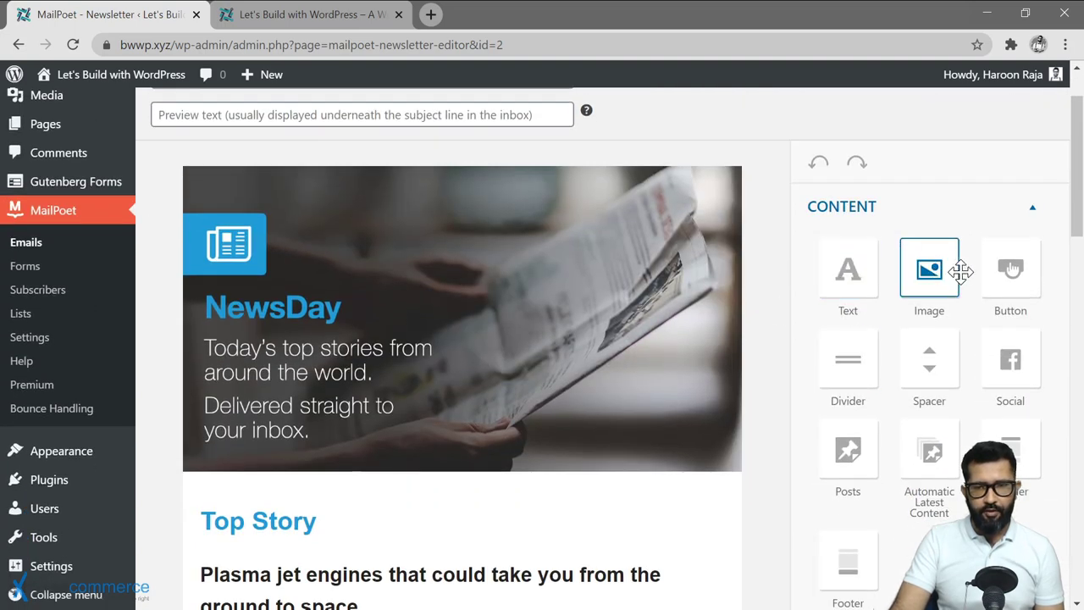
{"action": "scroll", "coordinate": [980, 365], "scroll_direction": "down", "scroll_amount": 1}
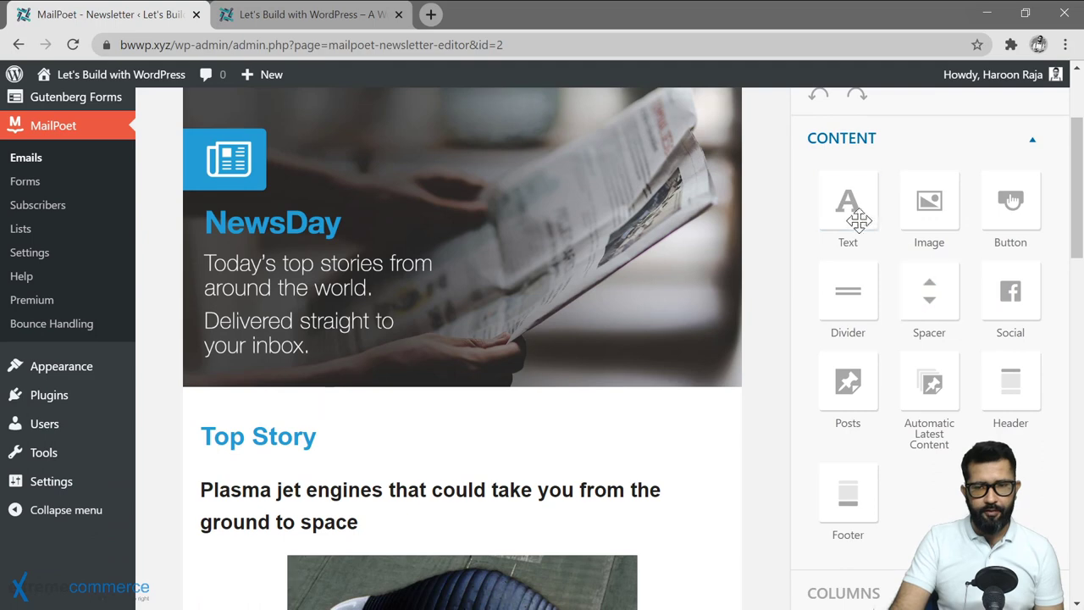
{"action": "scroll", "coordinate": [574, 411], "scroll_direction": "down", "scroll_amount": 6}
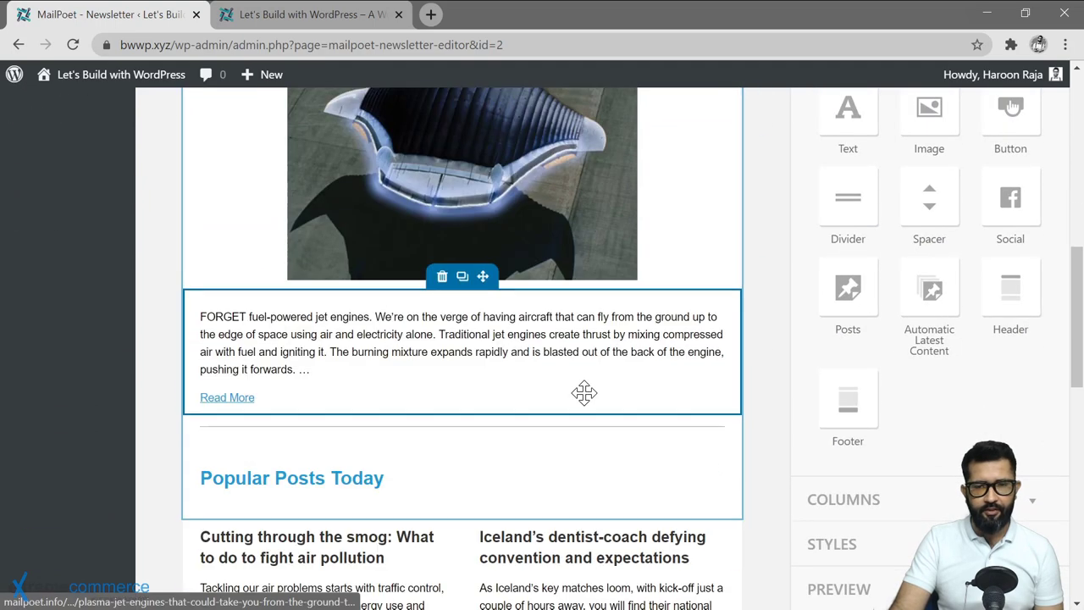
{"action": "scroll", "coordinate": [584, 392], "scroll_direction": "down", "scroll_amount": 2}
{"action": "scroll", "coordinate": [587, 432], "scroll_direction": "down", "scroll_amount": 1}
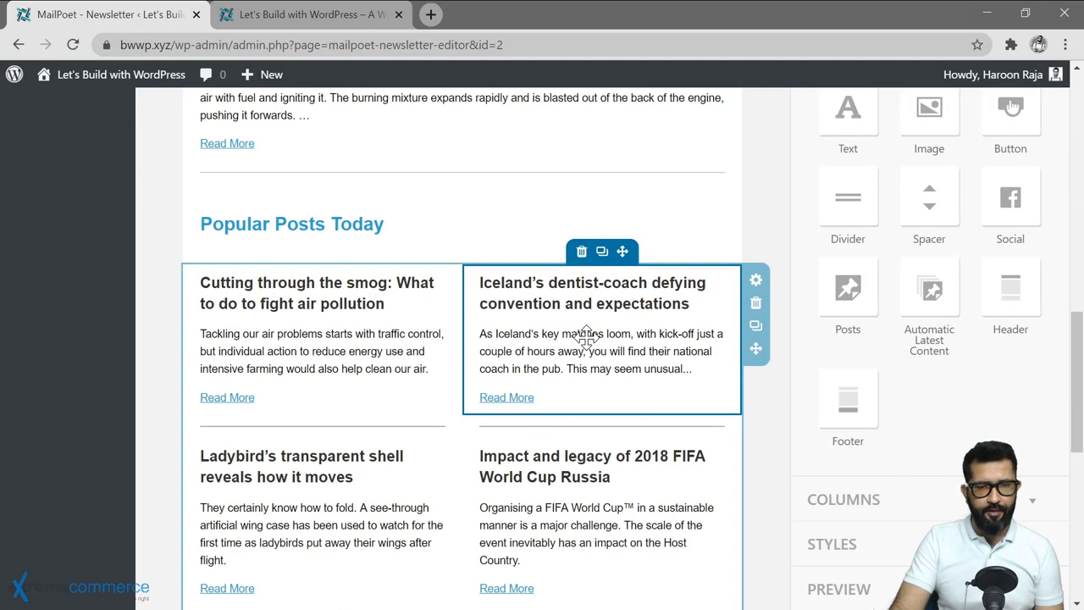
{"action": "left_click", "coordinate": [586, 334]}
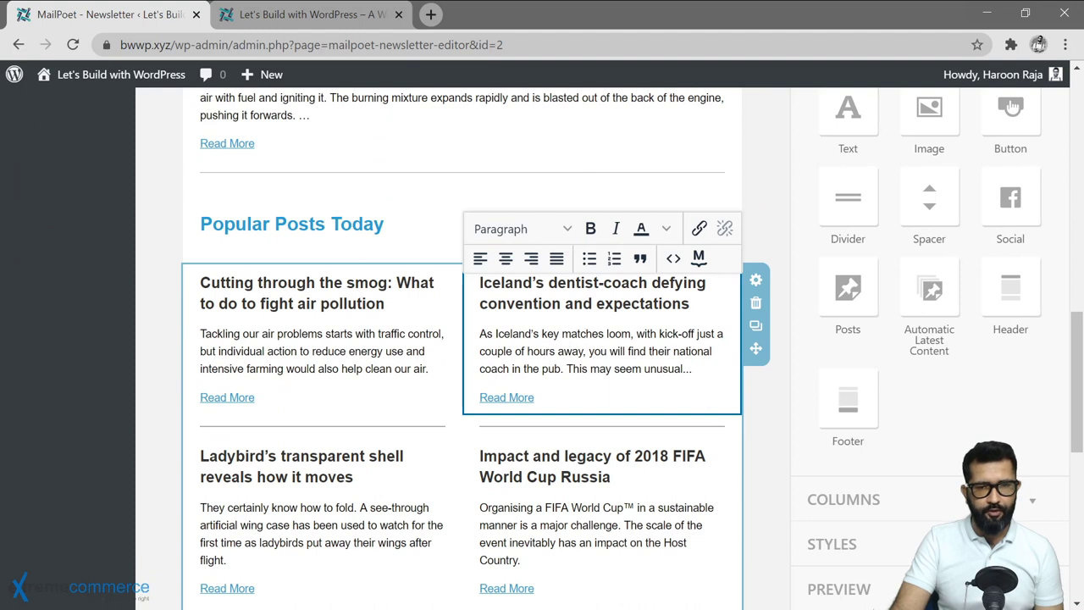
{"action": "left_click", "coordinate": [690, 303]}
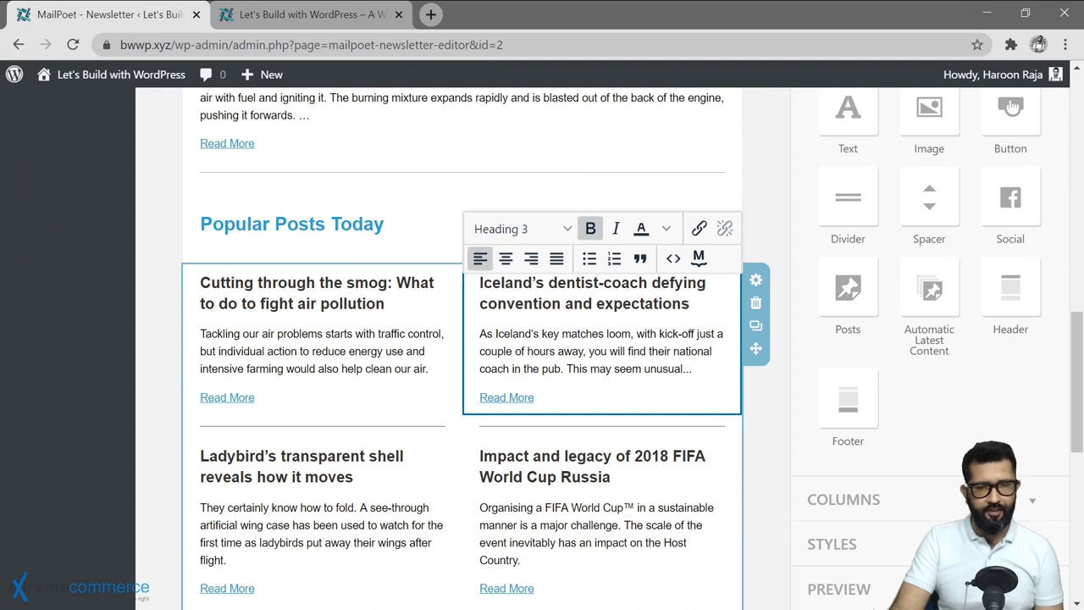
{"action": "left_click", "coordinate": [319, 304]}
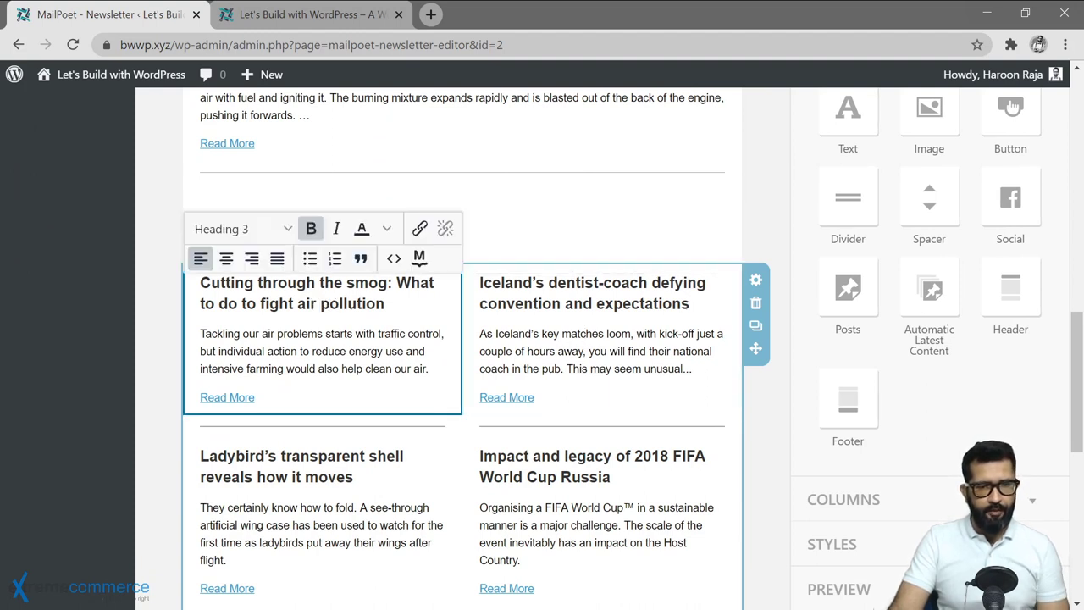
{"action": "scroll", "coordinate": [360, 334], "scroll_direction": "down", "scroll_amount": 2}
{"action": "left_click", "coordinate": [320, 199]}
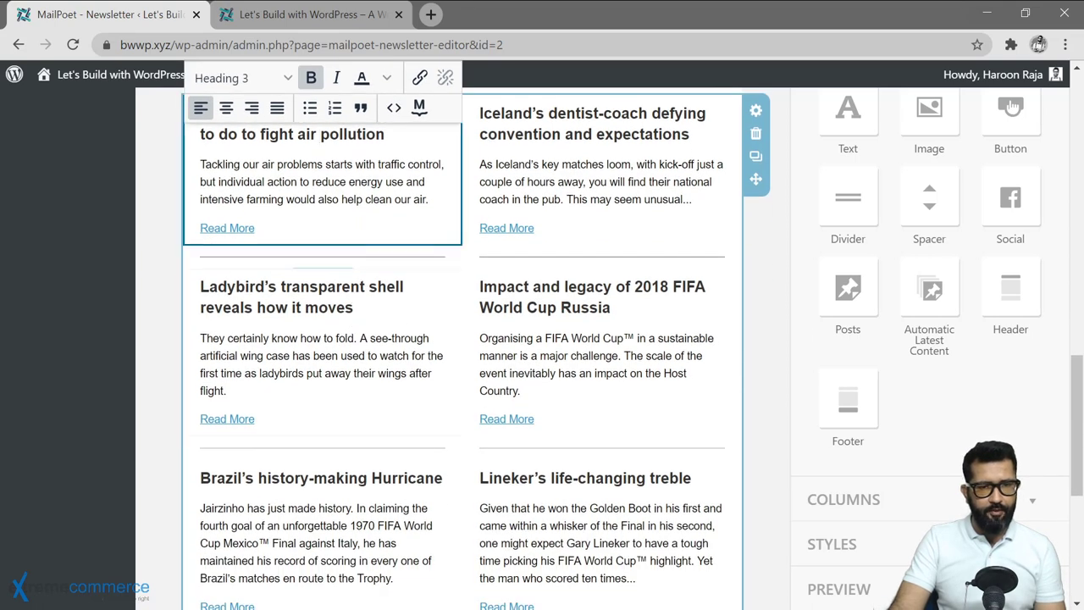
{"action": "triple_click", "coordinate": [227, 228]}
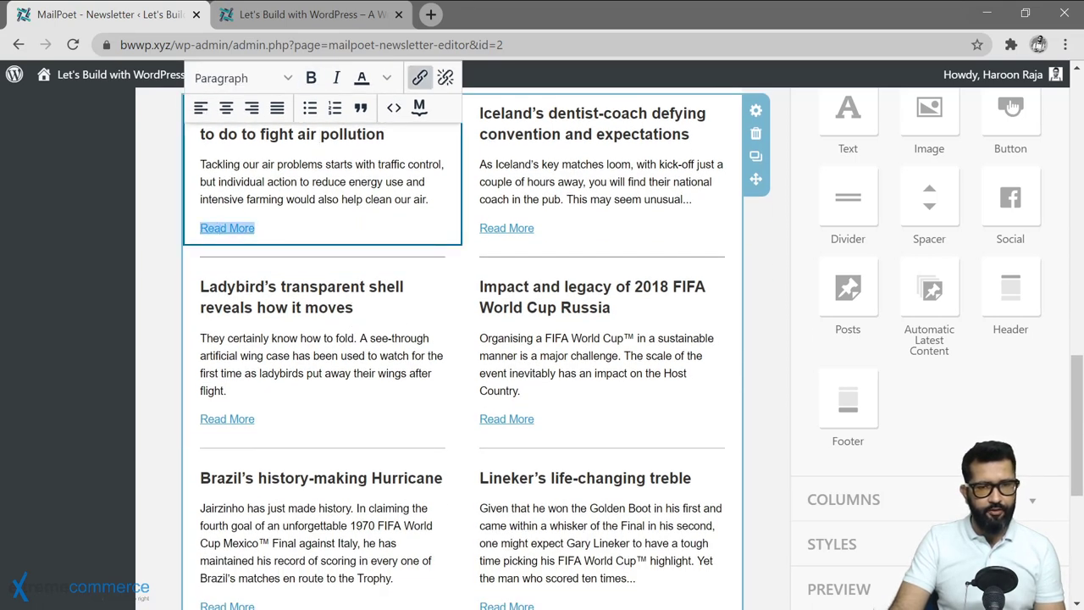
{"action": "scroll", "coordinate": [462, 339], "scroll_direction": "up", "scroll_amount": 1}
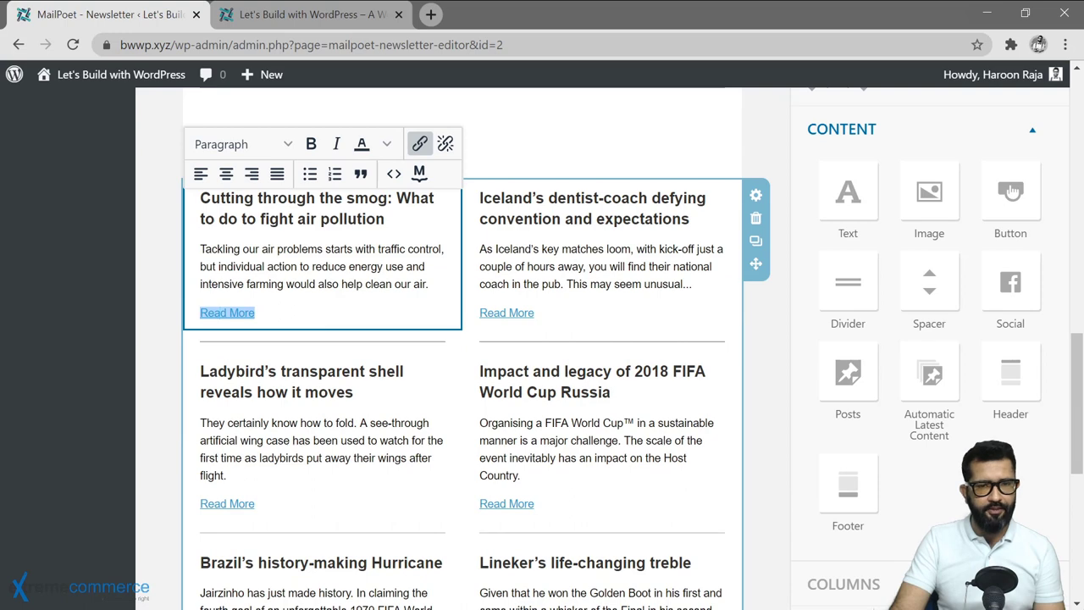
{"action": "scroll", "coordinate": [421, 284], "scroll_direction": "down", "scroll_amount": 3}
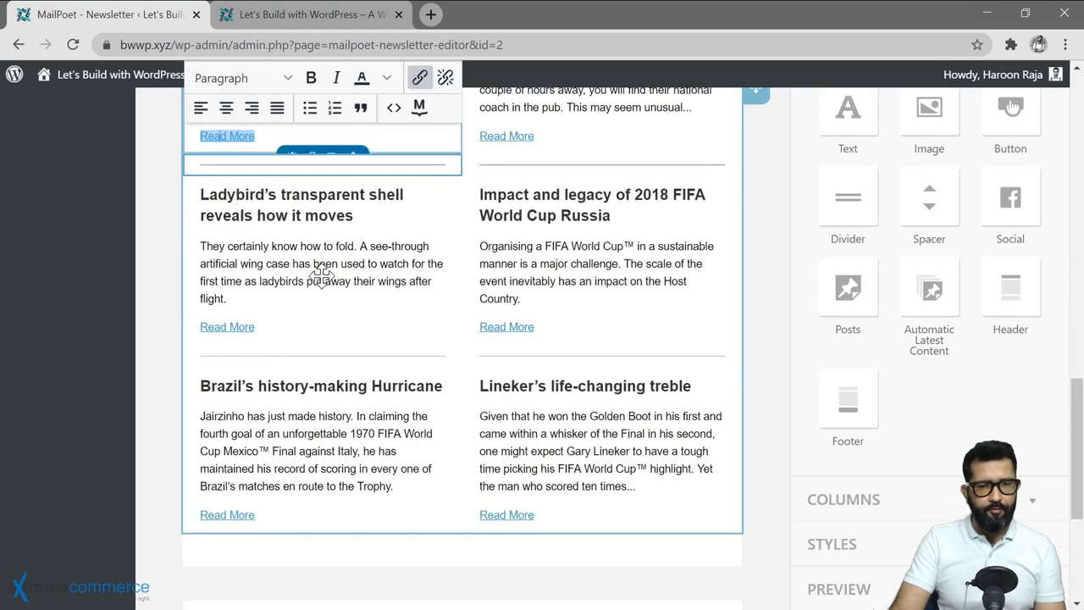
{"action": "scroll", "coordinate": [421, 284], "scroll_direction": "down", "scroll_amount": 2}
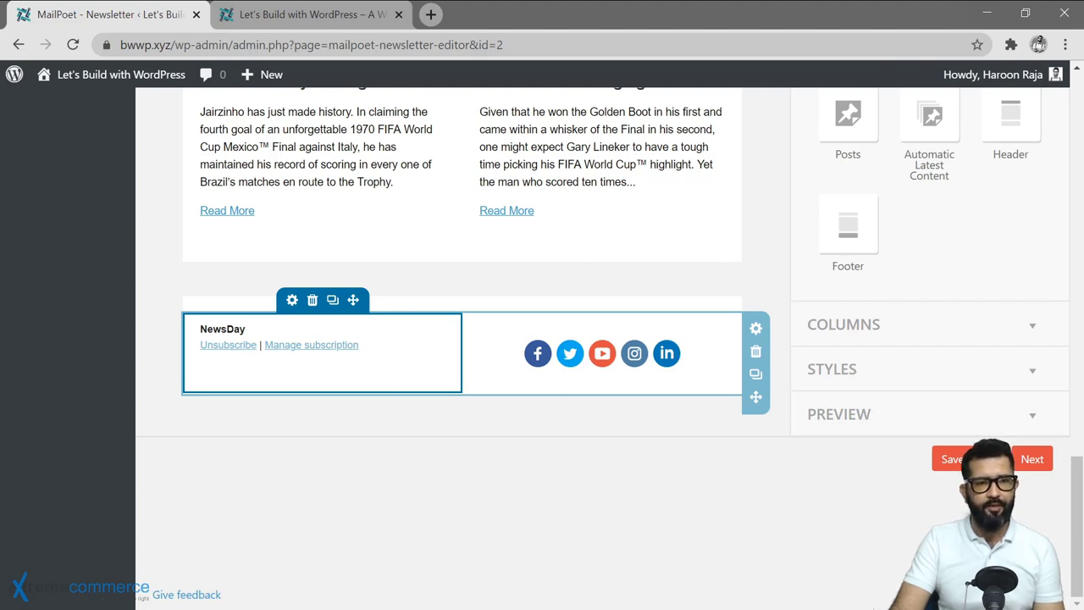
{"action": "left_click", "coordinate": [695, 356]}
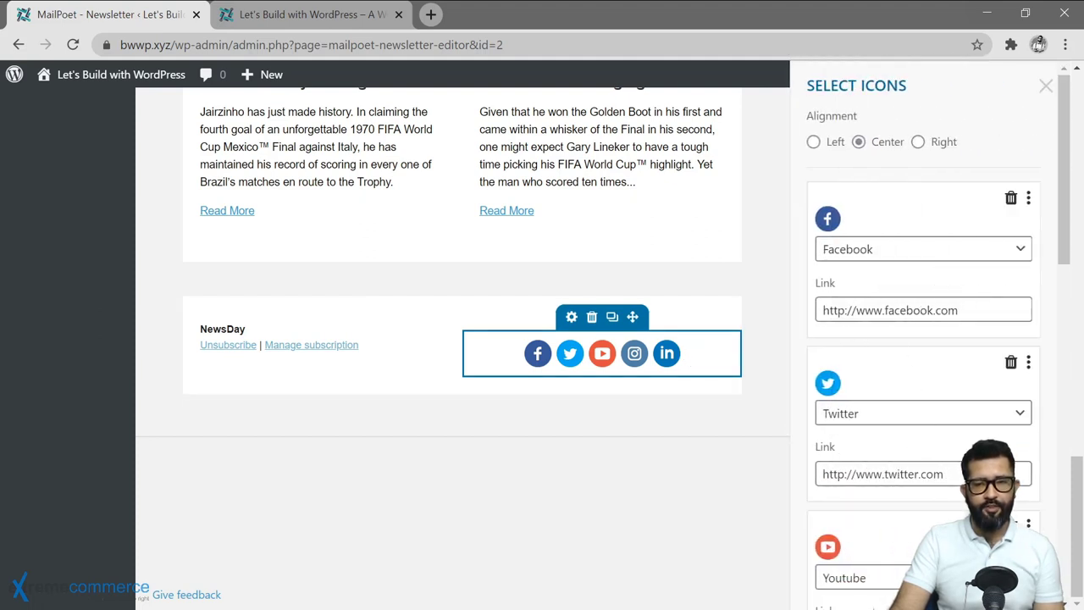
{"action": "scroll", "coordinate": [922, 450], "scroll_direction": "down", "scroll_amount": 2}
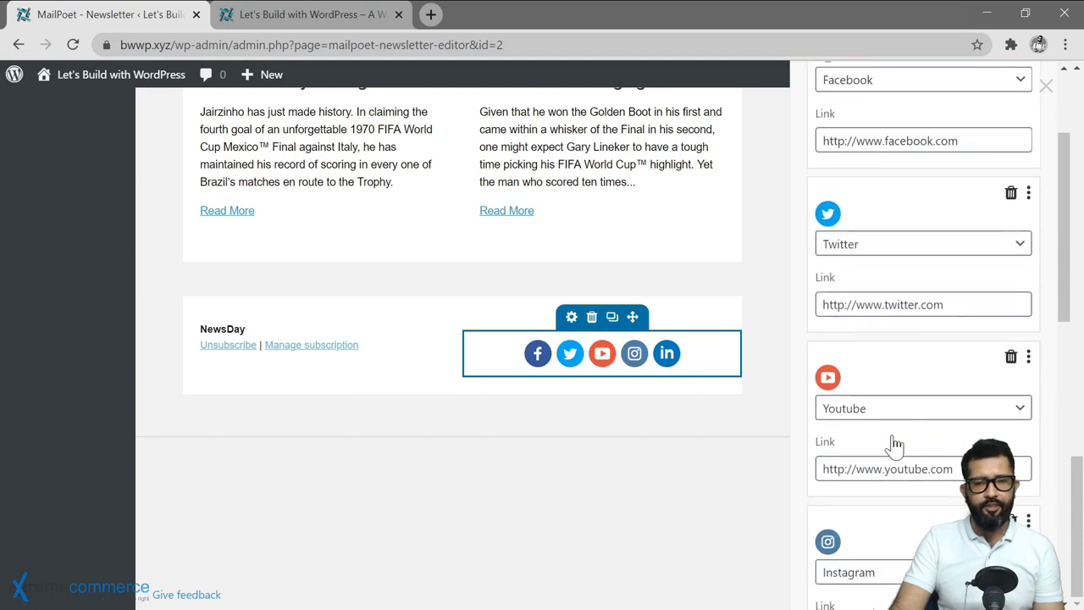
{"action": "scroll", "coordinate": [895, 398], "scroll_direction": "down", "scroll_amount": 2}
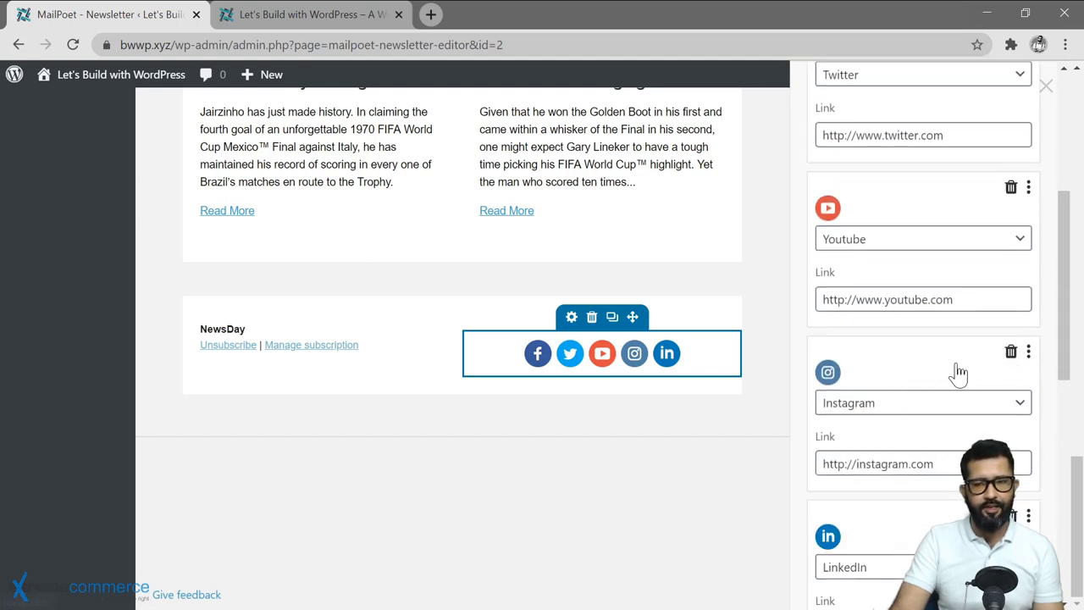
{"action": "scroll", "coordinate": [955, 364], "scroll_direction": "down", "scroll_amount": 7}
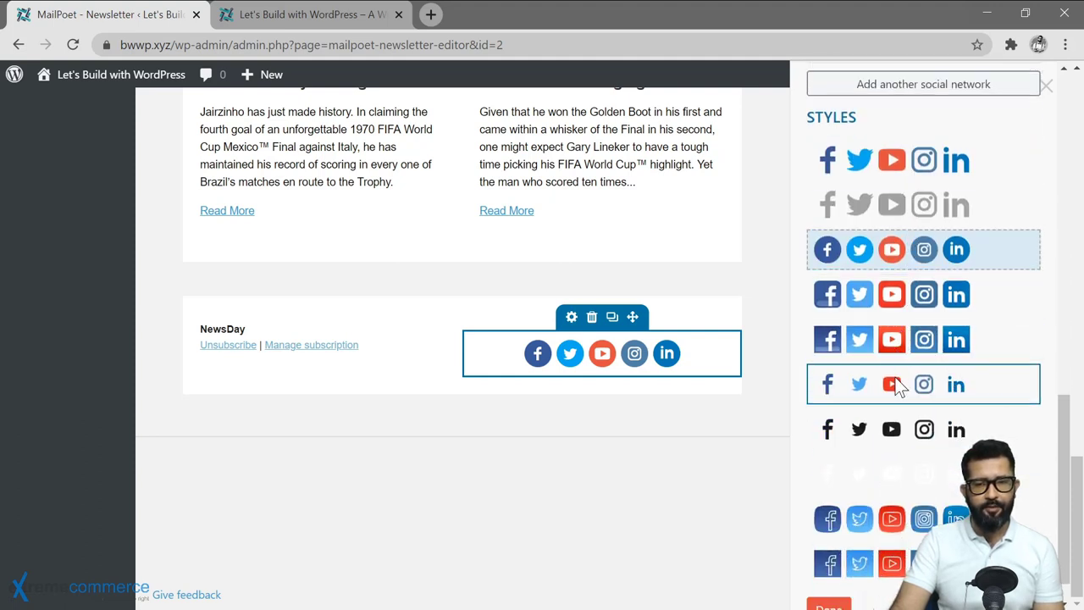
{"action": "scroll", "coordinate": [896, 383], "scroll_direction": "down", "scroll_amount": 1}
{"action": "scroll", "coordinate": [891, 393], "scroll_direction": "up", "scroll_amount": 8}
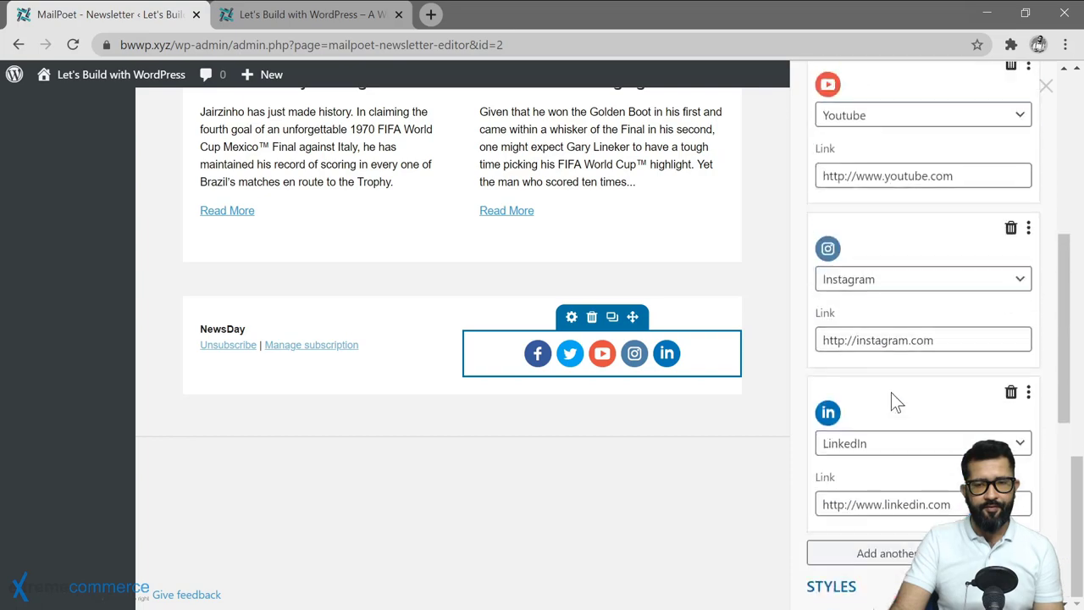
{"action": "scroll", "coordinate": [656, 286], "scroll_direction": "up", "scroll_amount": 8}
{"action": "scroll", "coordinate": [656, 287], "scroll_direction": "up", "scroll_amount": 10}
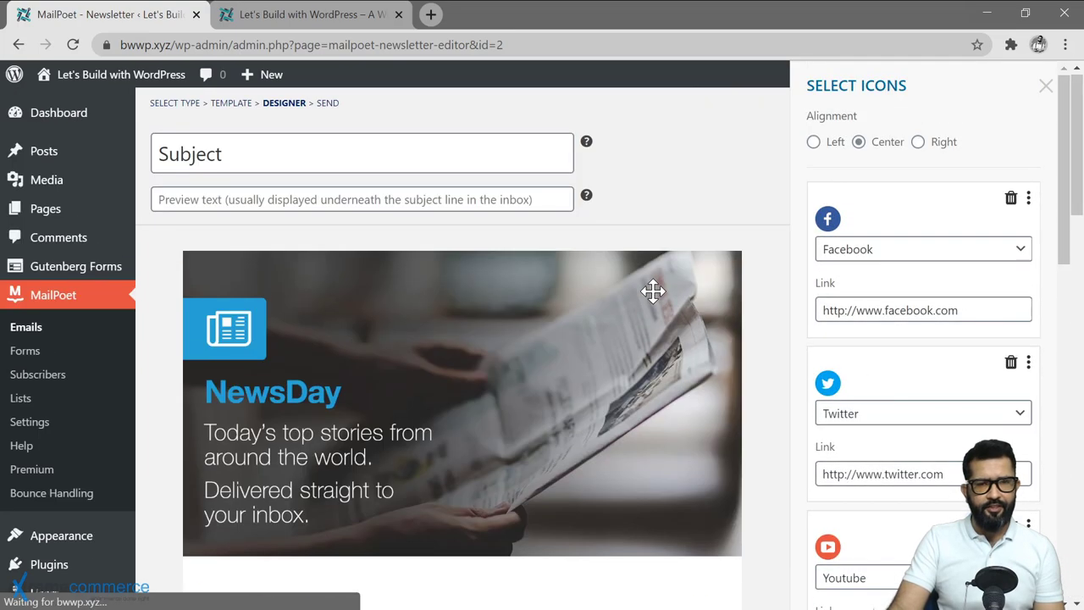
{"action": "left_click", "coordinate": [682, 174]}
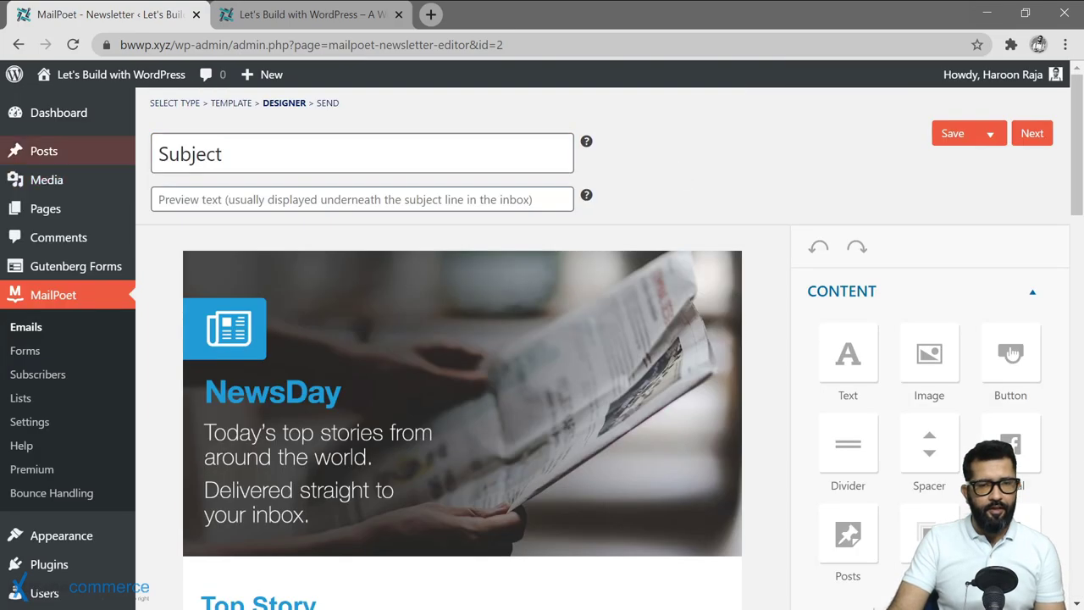
Put the cursor in the Subject field and save the NewsDay newsletter design.
{"action": "left_click", "coordinate": [255, 157]}
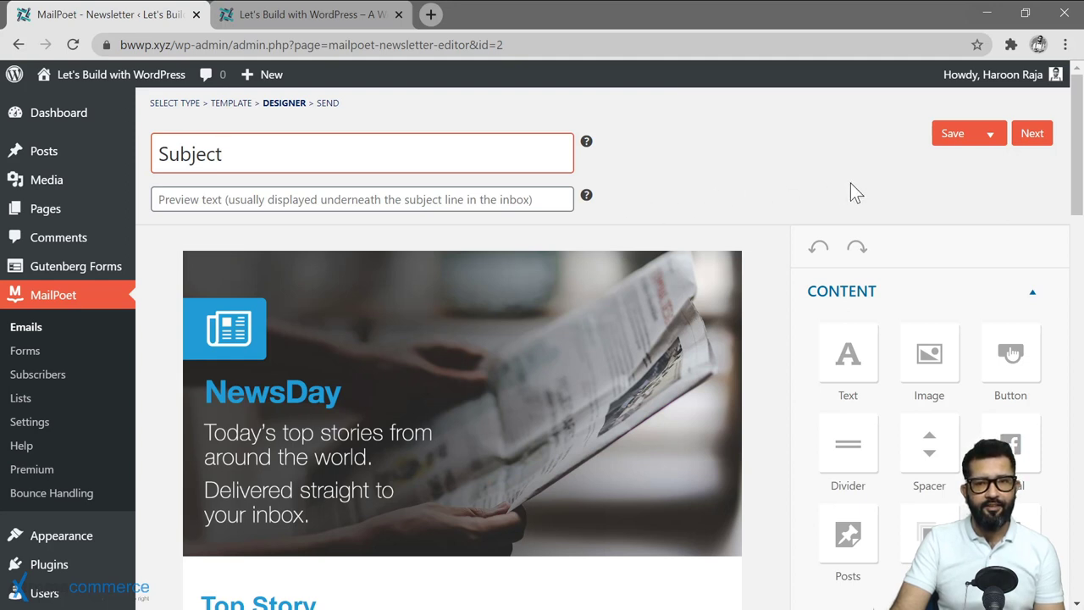
{"action": "left_click", "coordinate": [947, 144]}
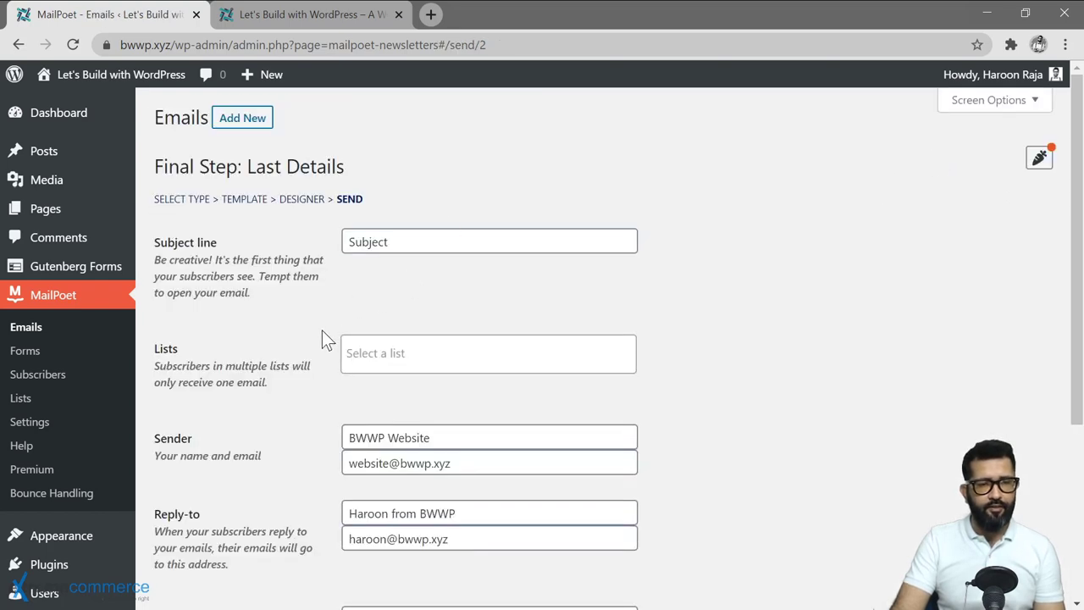
Address the newsletter to My First List.
{"action": "left_click", "coordinate": [389, 353]}
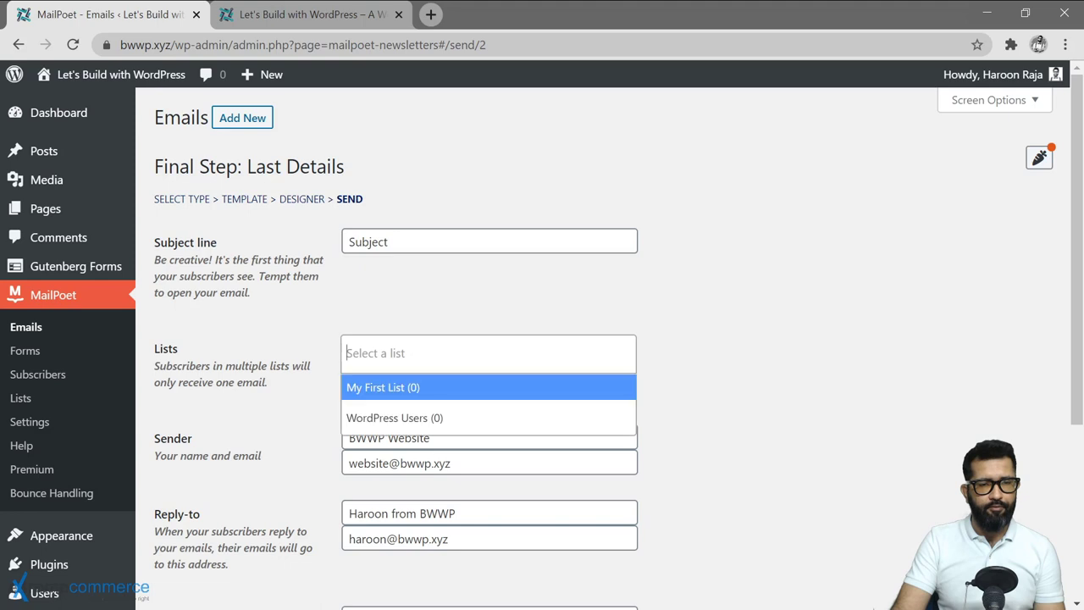
{"action": "left_click", "coordinate": [387, 392]}
{"action": "scroll", "coordinate": [295, 405], "scroll_direction": "down", "scroll_amount": 2}
Change 'website' to 'newsletter' in the sender email address.
{"action": "key", "text": "Tab"}
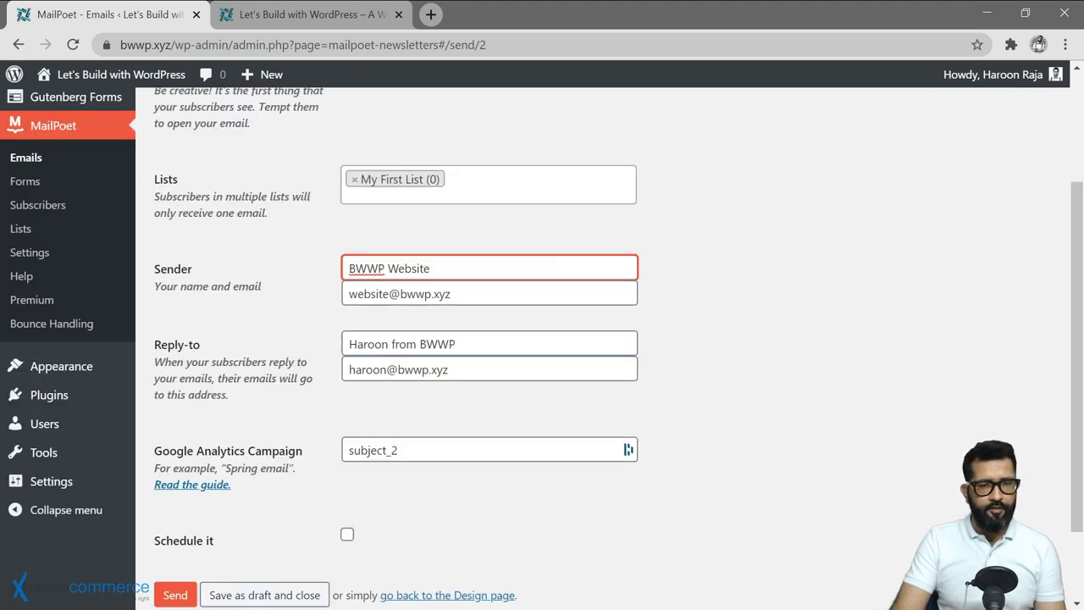
{"action": "left_click", "coordinate": [500, 297]}
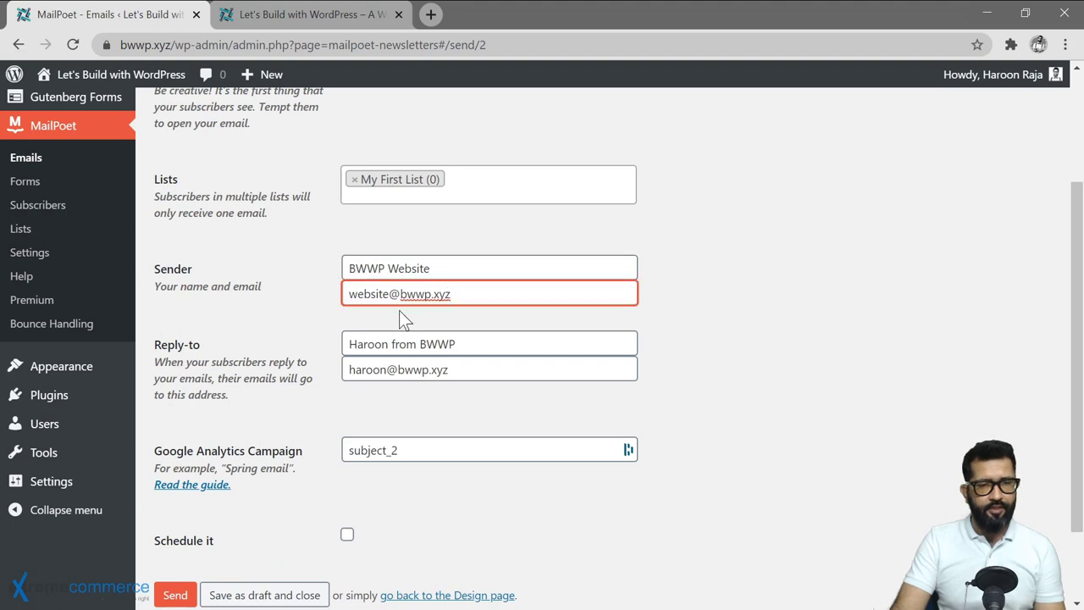
{"action": "double_click", "coordinate": [368, 294]}
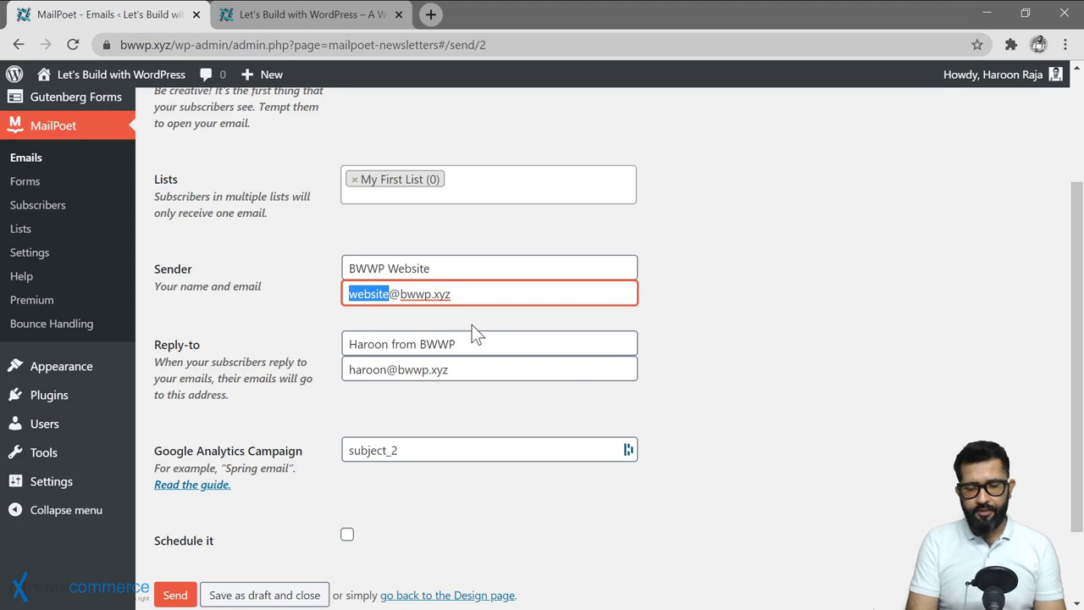
{"action": "type", "text": "newsletter"}
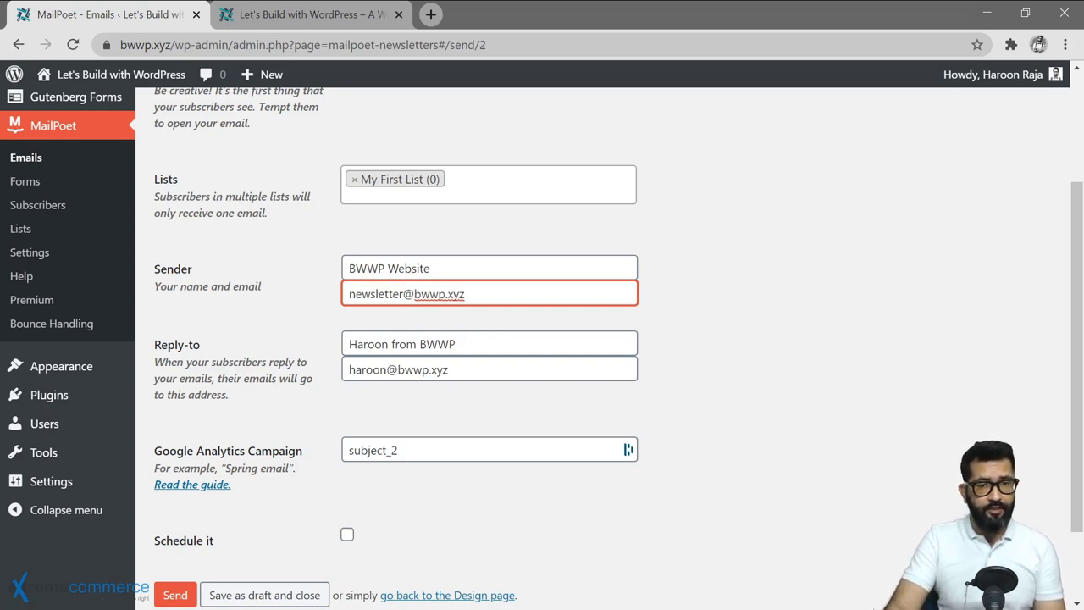
Rename the sender from BWWP Website to BWWP Newsletter.
{"action": "left_click_drag", "start_coordinate": [449, 269], "coordinate": [309, 269]}
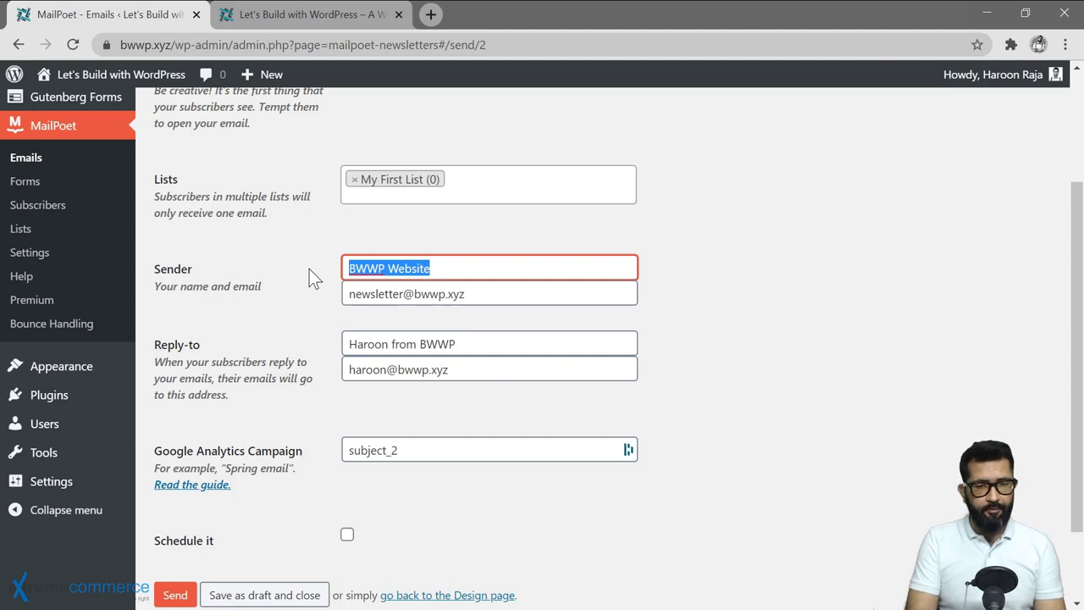
{"action": "type", "text": "BWWP Newsle"}
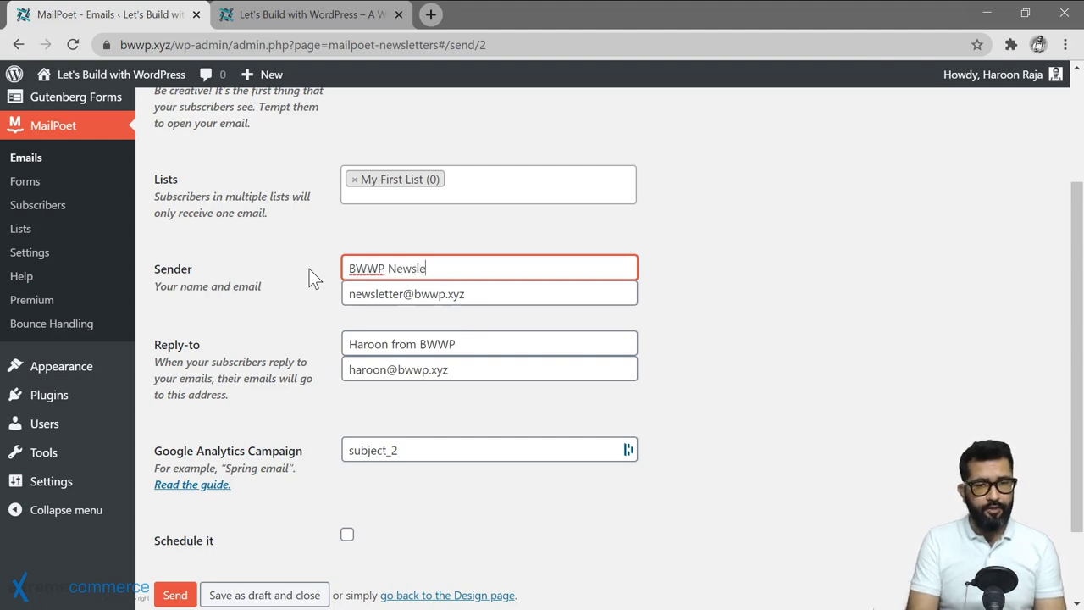
{"action": "type", "text": "tter"}
{"action": "left_click", "coordinate": [309, 268]}
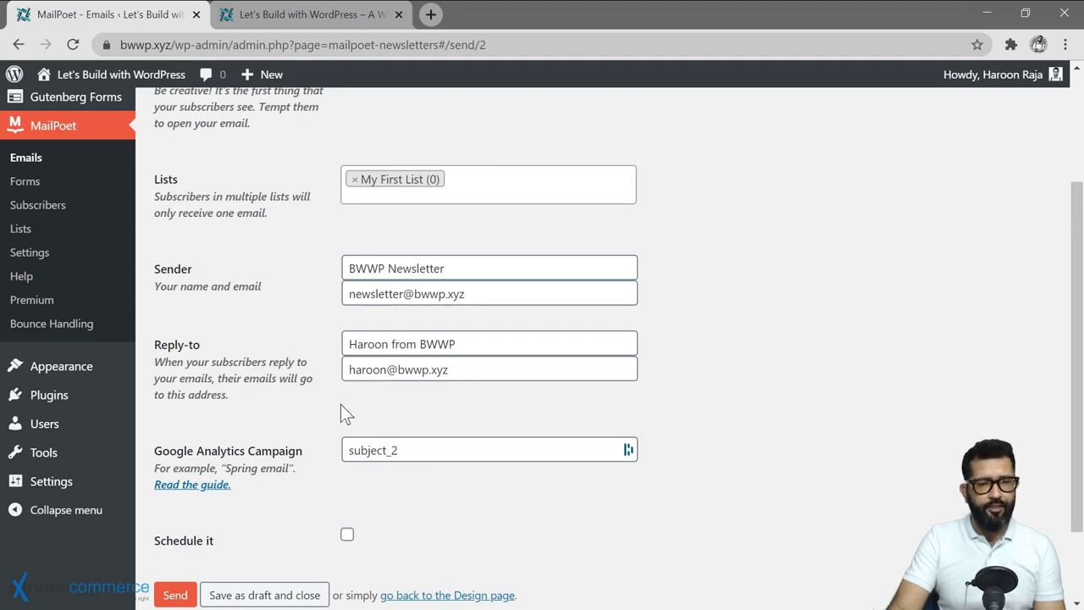
{"action": "scroll", "coordinate": [331, 411], "scroll_direction": "down", "scroll_amount": 1}
{"action": "scroll", "coordinate": [320, 441], "scroll_direction": "up", "scroll_amount": 2}
{"action": "scroll", "coordinate": [317, 474], "scroll_direction": "down", "scroll_amount": 2}
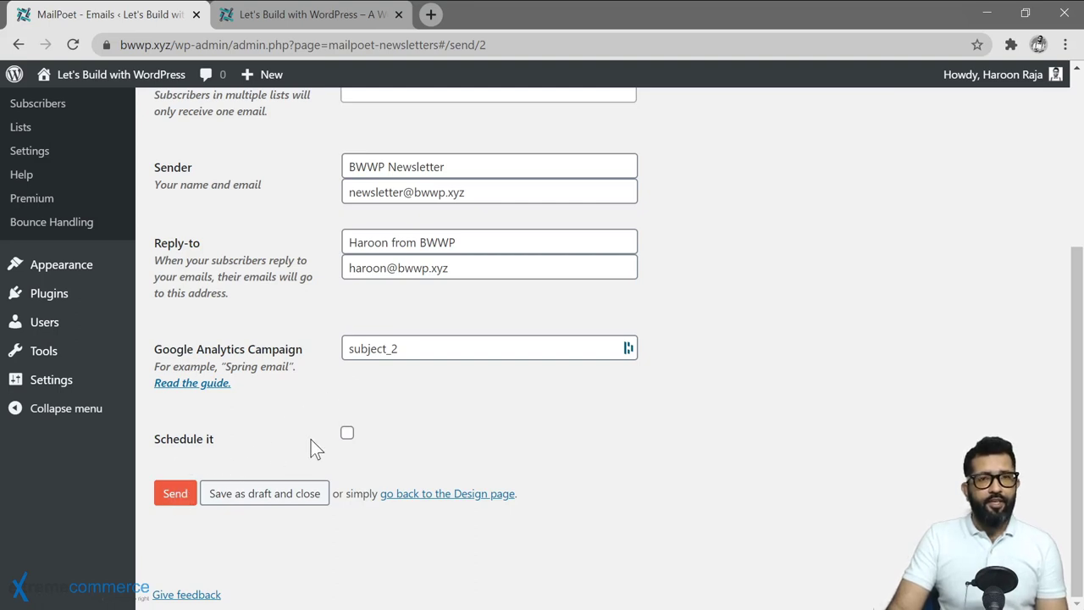
Turn on Schedule it so the newsletter goes out 2020-08-11 at 12:00 am.
{"action": "left_click", "coordinate": [347, 434]}
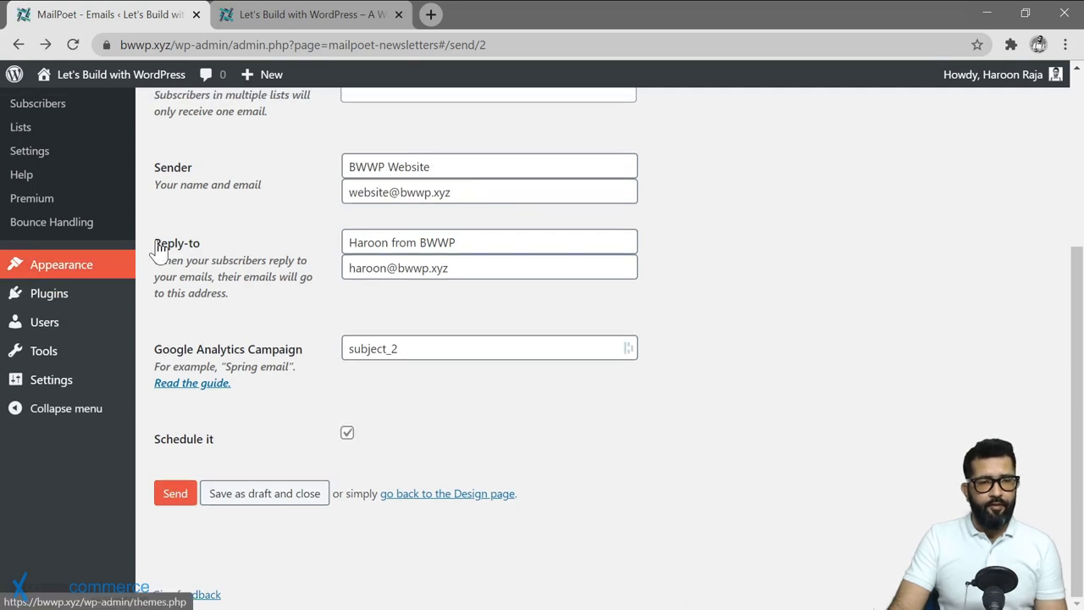
Return to the MailPoet emails list and set up a new Welcome Email.
{"action": "scroll", "coordinate": [85, 245], "scroll_direction": "up", "scroll_amount": 2}
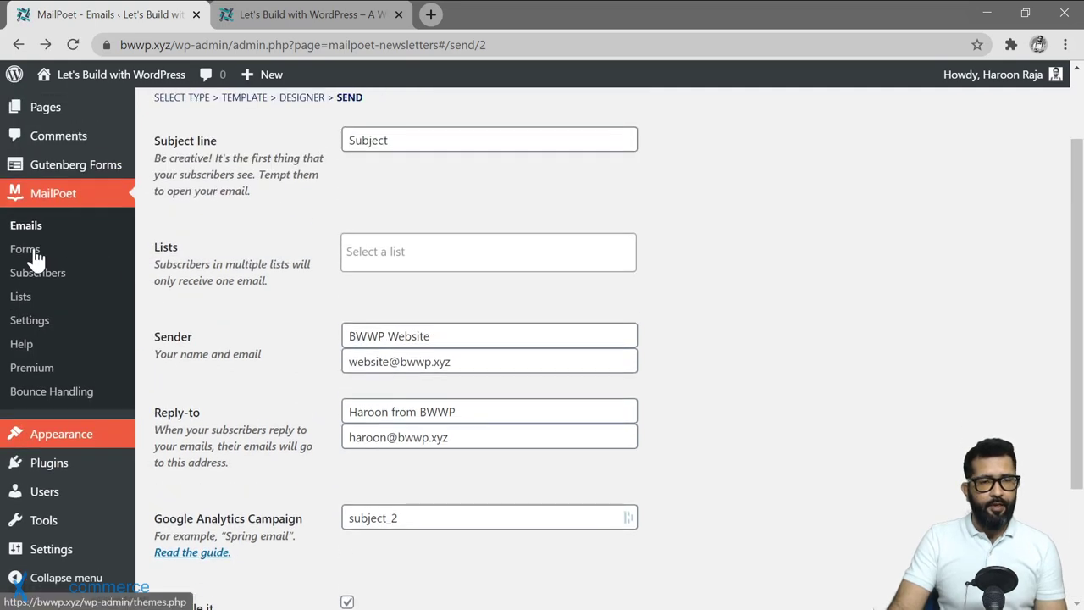
{"action": "left_click", "coordinate": [24, 226]}
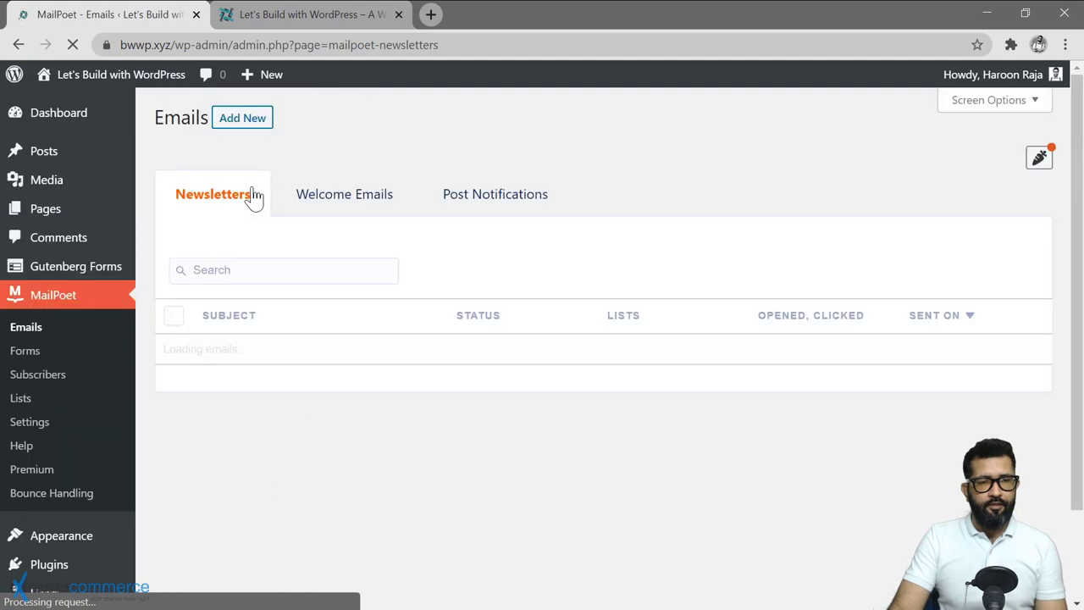
{"action": "left_click", "coordinate": [247, 118]}
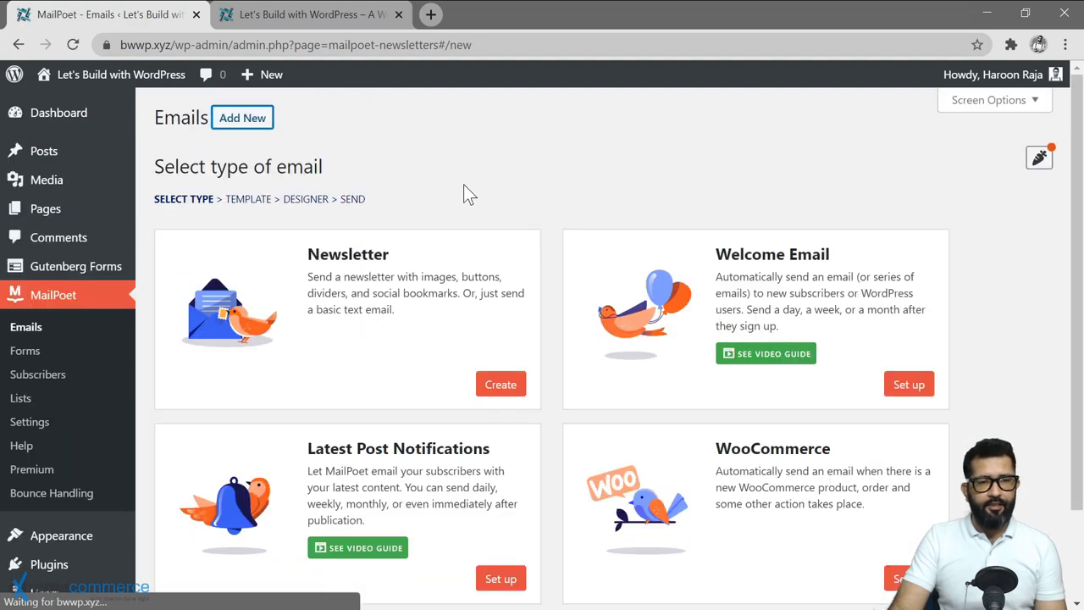
{"action": "left_click", "coordinate": [907, 386]}
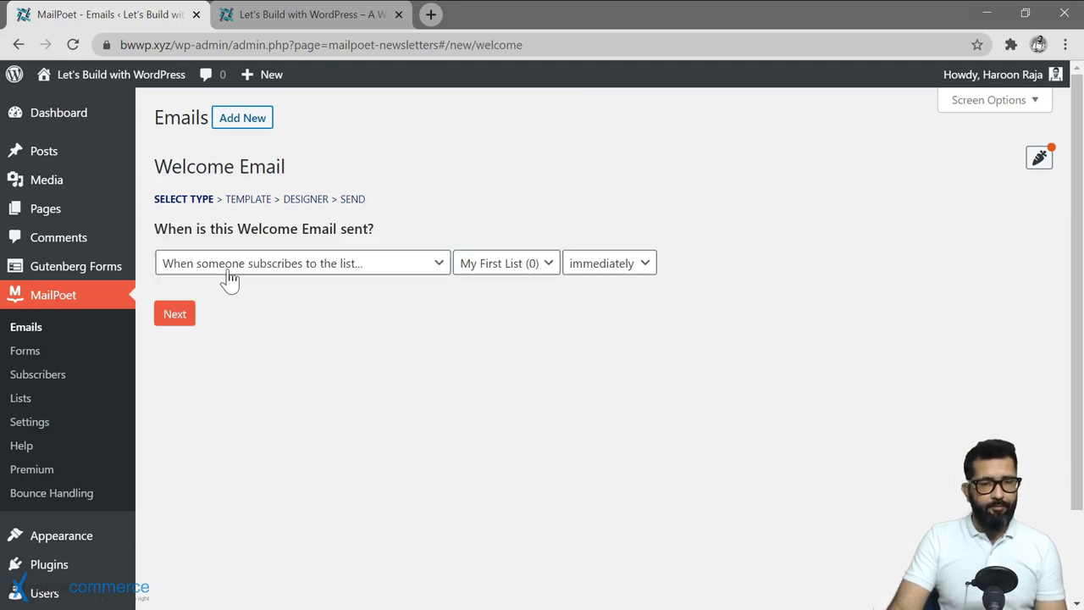
Keep it triggered by subscribing to My First List, sent immediately, and continue.
{"action": "left_click", "coordinate": [398, 280]}
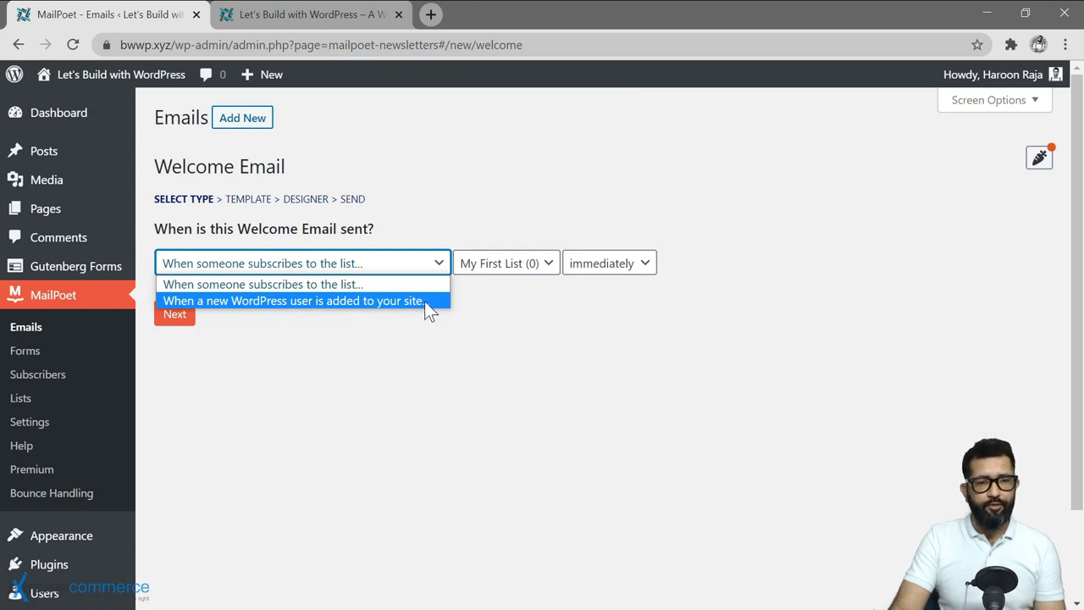
{"action": "left_click", "coordinate": [532, 271]}
{"action": "left_click", "coordinate": [534, 272]}
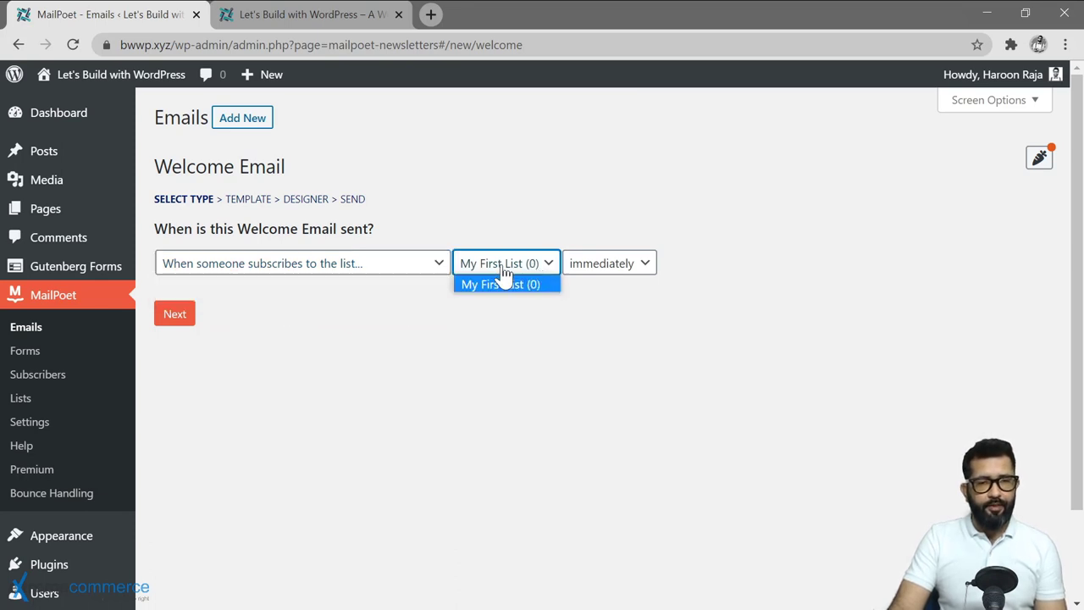
{"action": "left_click", "coordinate": [642, 269]}
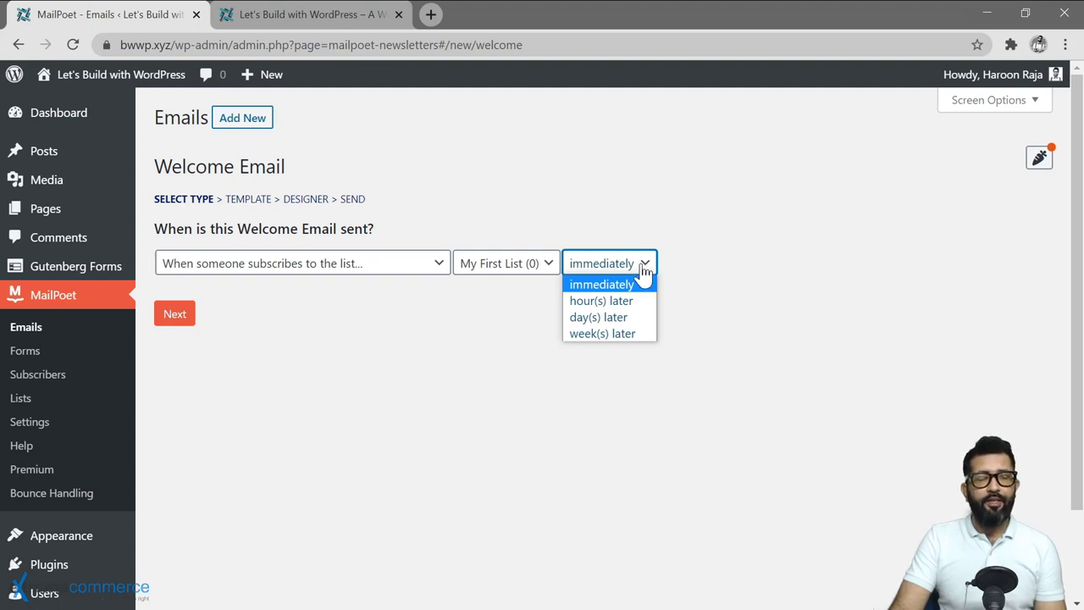
{"action": "left_click", "coordinate": [644, 268]}
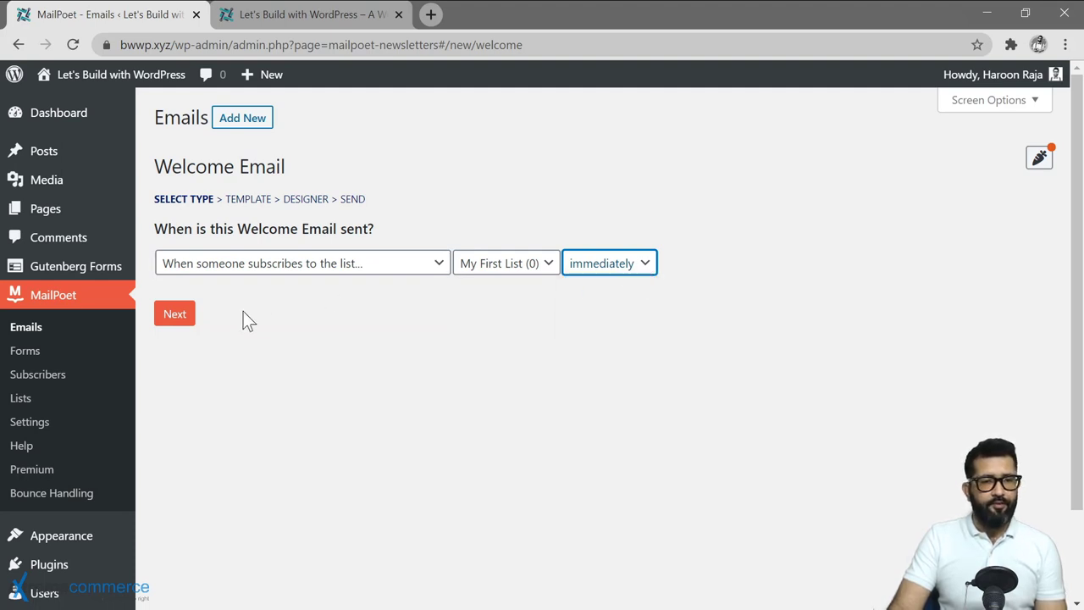
{"action": "left_click", "coordinate": [174, 315]}
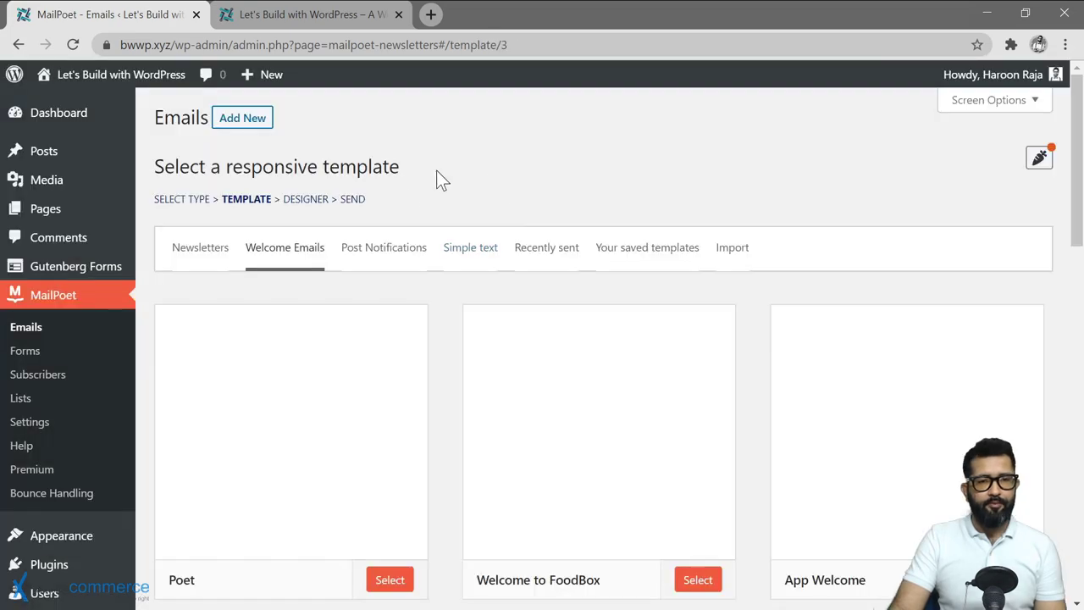
Use the Poet template, skip through the designer, and activate the welcome email.
{"action": "scroll", "coordinate": [421, 390], "scroll_direction": "down", "scroll_amount": 2}
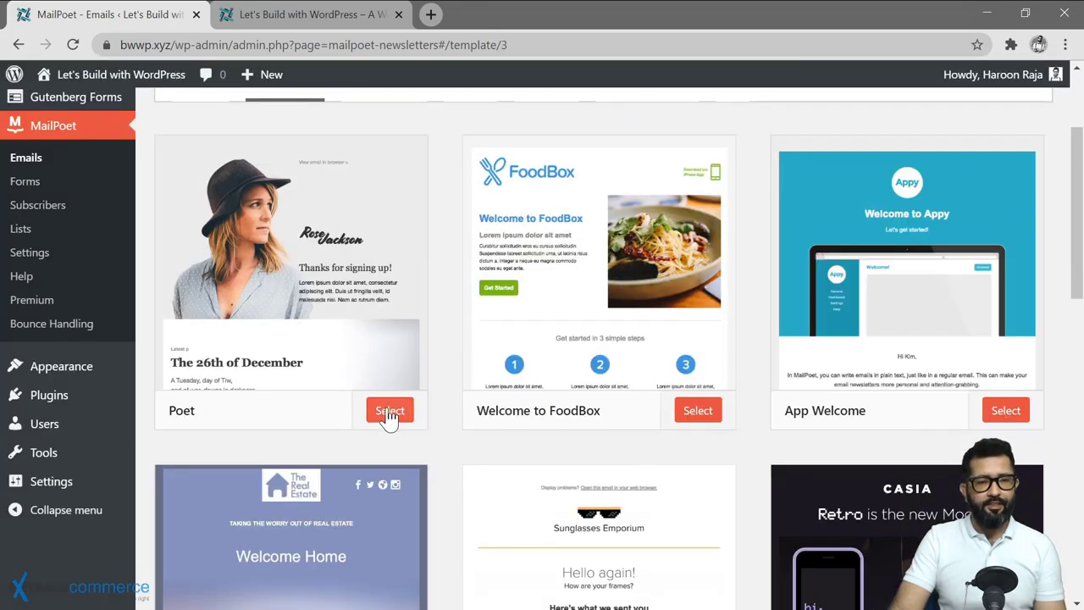
{"action": "left_click", "coordinate": [389, 410]}
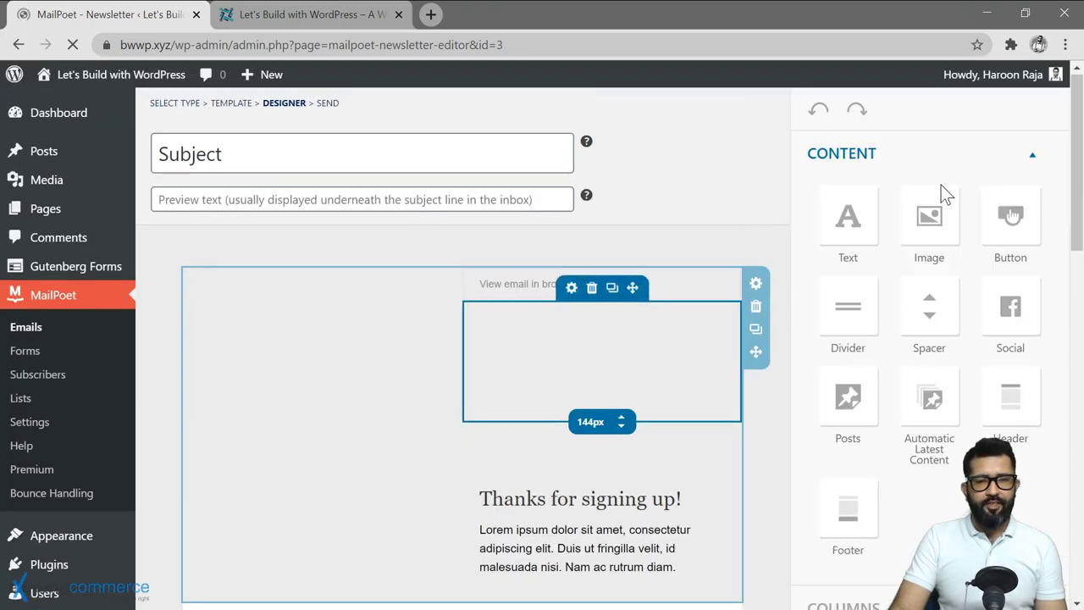
{"action": "left_click", "coordinate": [1035, 137]}
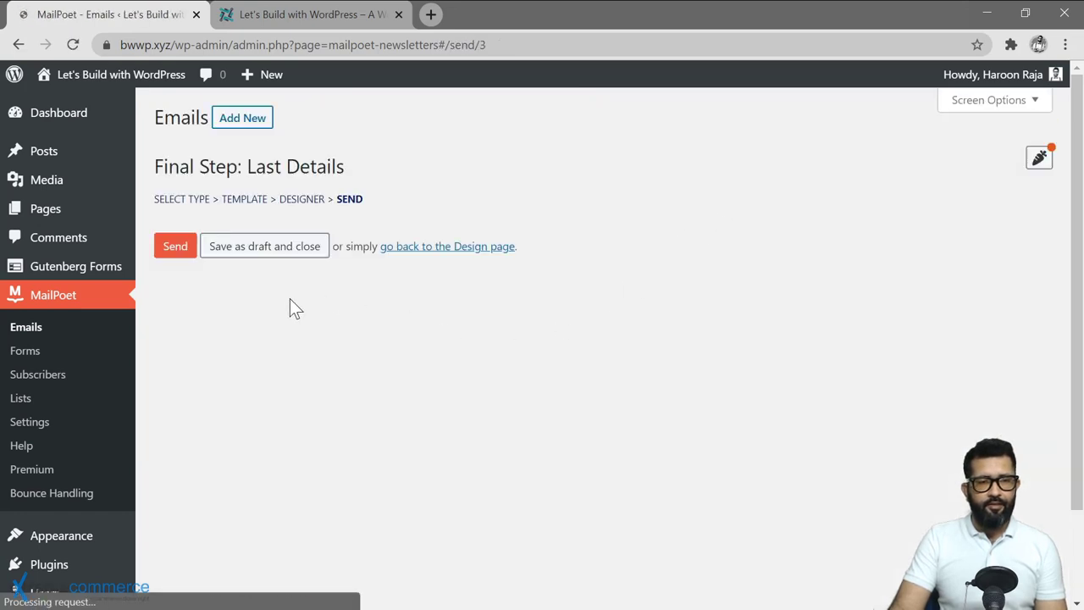
{"action": "scroll", "coordinate": [310, 288], "scroll_direction": "down", "scroll_amount": 1}
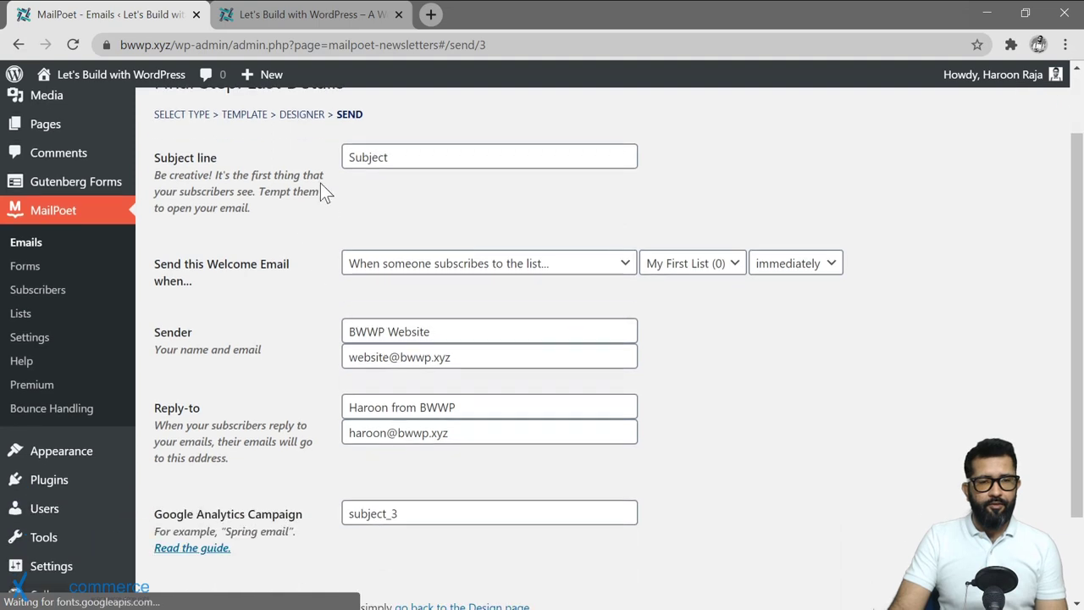
{"action": "scroll", "coordinate": [330, 211], "scroll_direction": "down", "scroll_amount": 2}
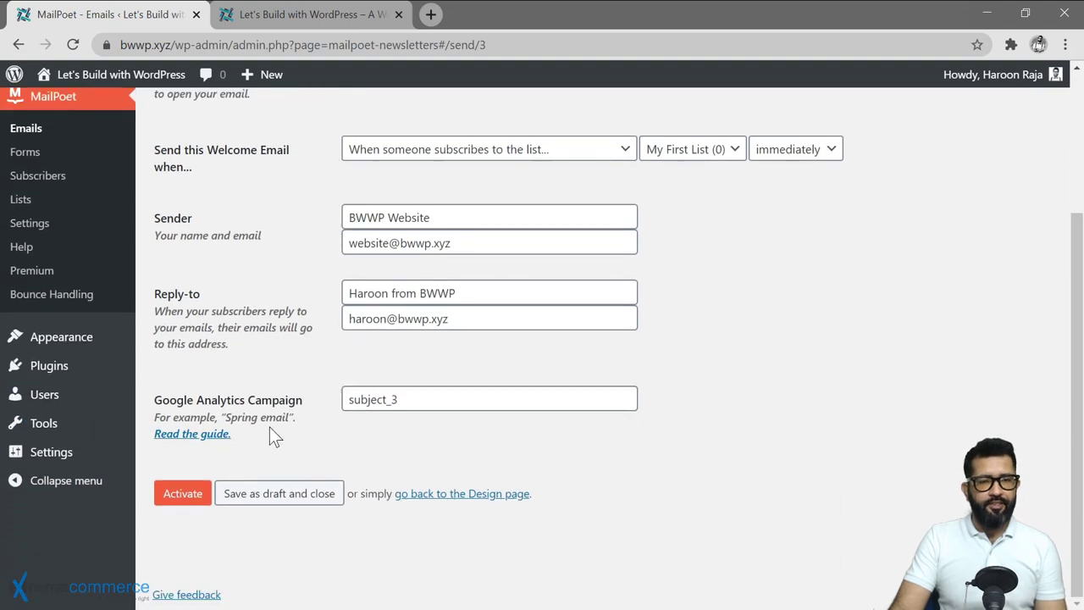
{"action": "left_click", "coordinate": [180, 491]}
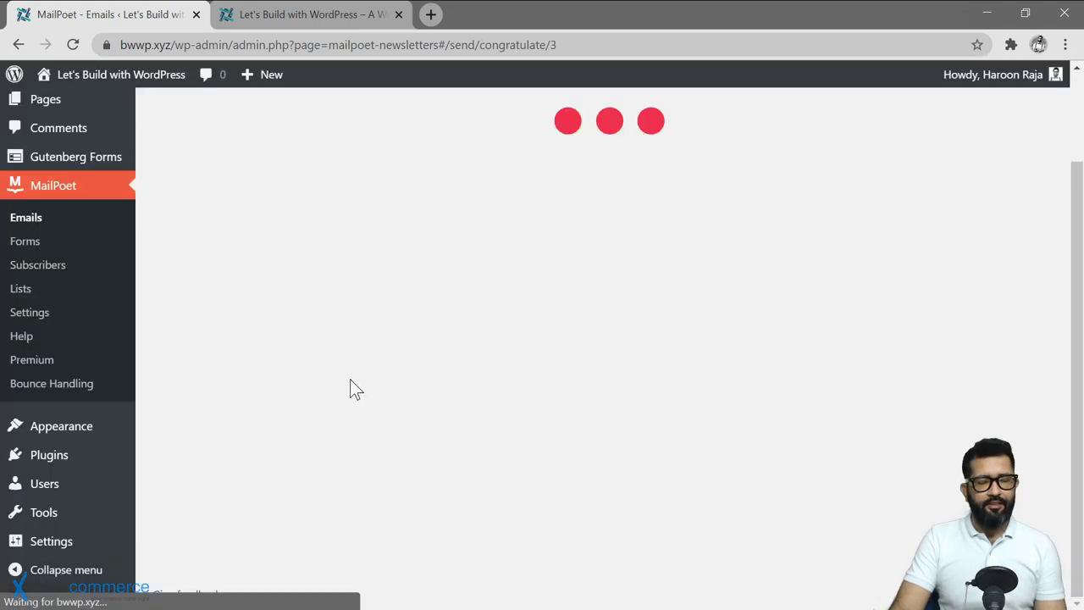
Use Add New beside Emails to reach the Select type of email page.
{"action": "scroll", "coordinate": [496, 273], "scroll_direction": "up", "scroll_amount": 1}
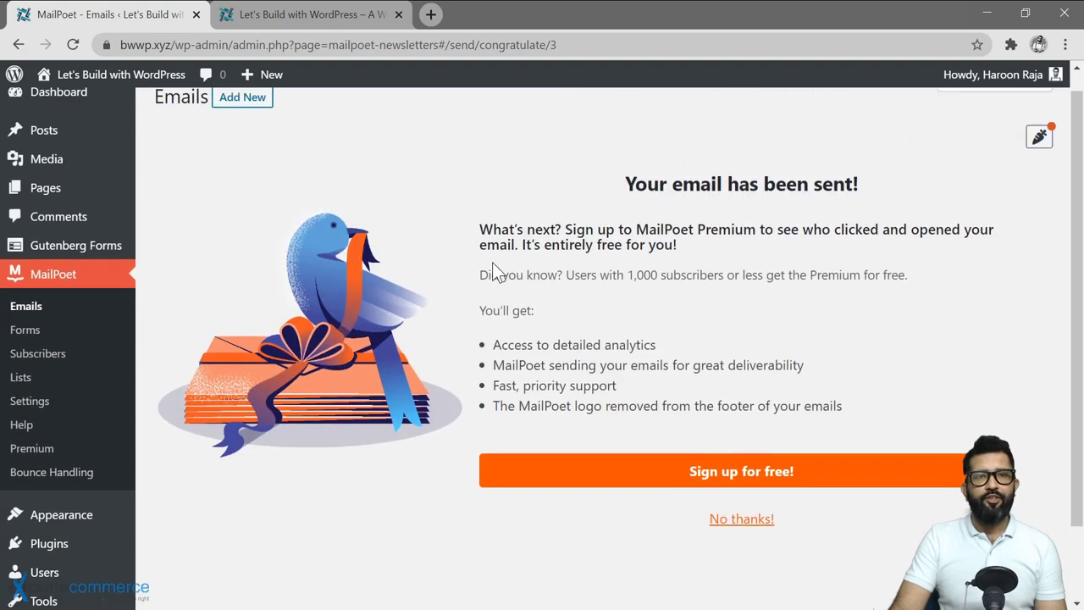
{"action": "scroll", "coordinate": [494, 266], "scroll_direction": "up", "scroll_amount": 1}
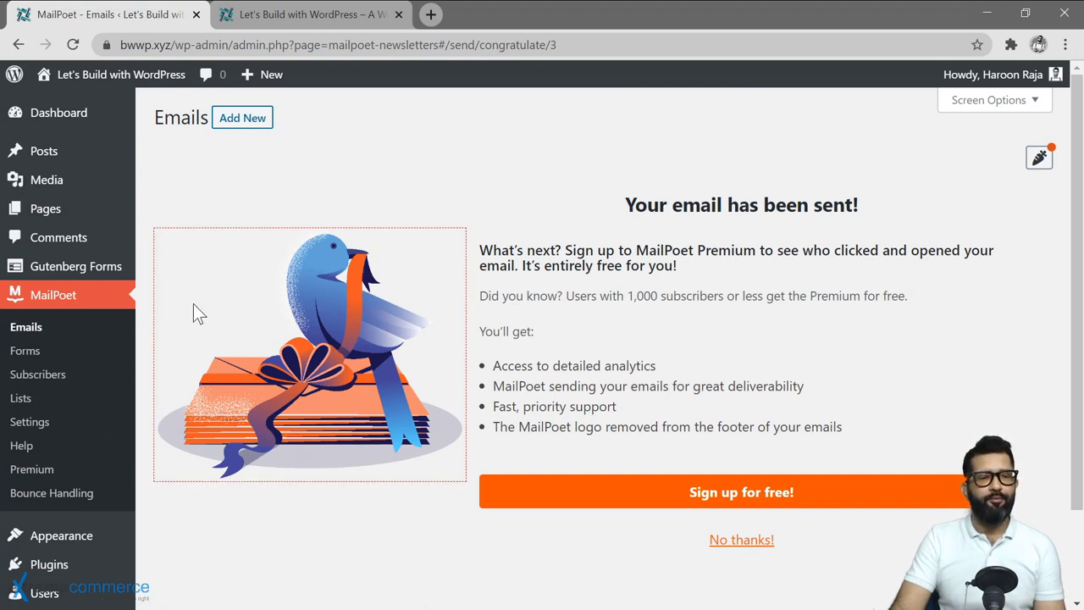
{"action": "left_click", "coordinate": [242, 118]}
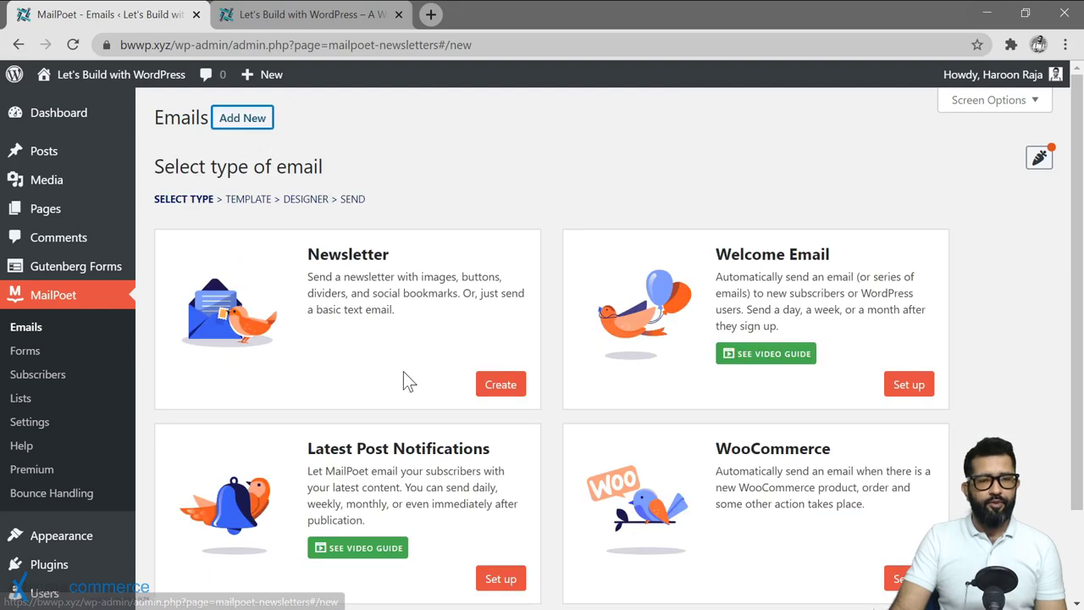
{"action": "scroll", "coordinate": [407, 381], "scroll_direction": "down", "scroll_amount": 2}
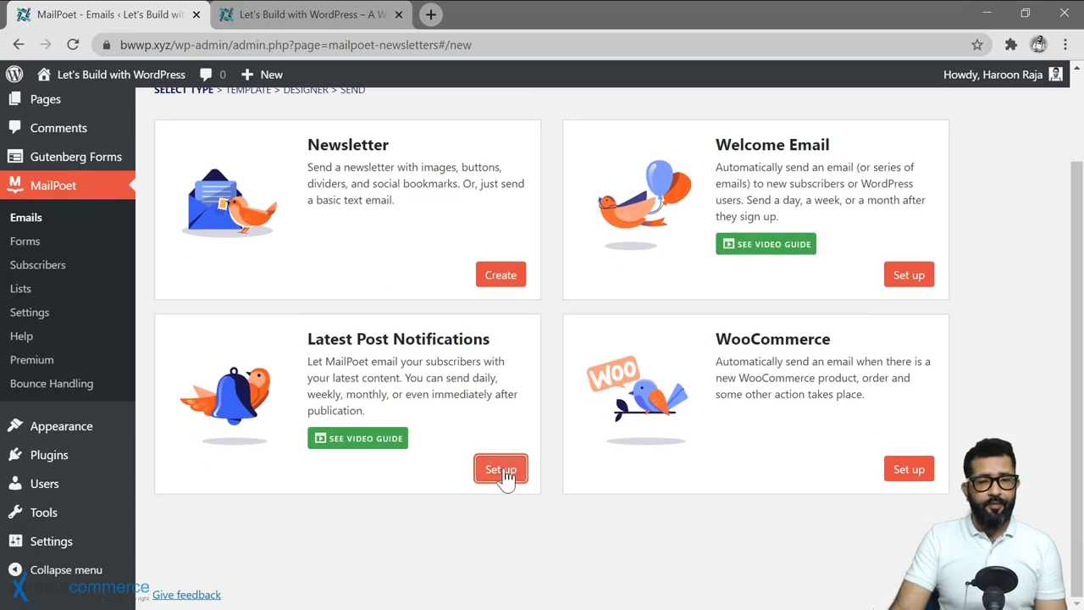
Set up a Latest Post Notifications email sent weekly on Monday at 12:00 am.
{"action": "left_click", "coordinate": [502, 471]}
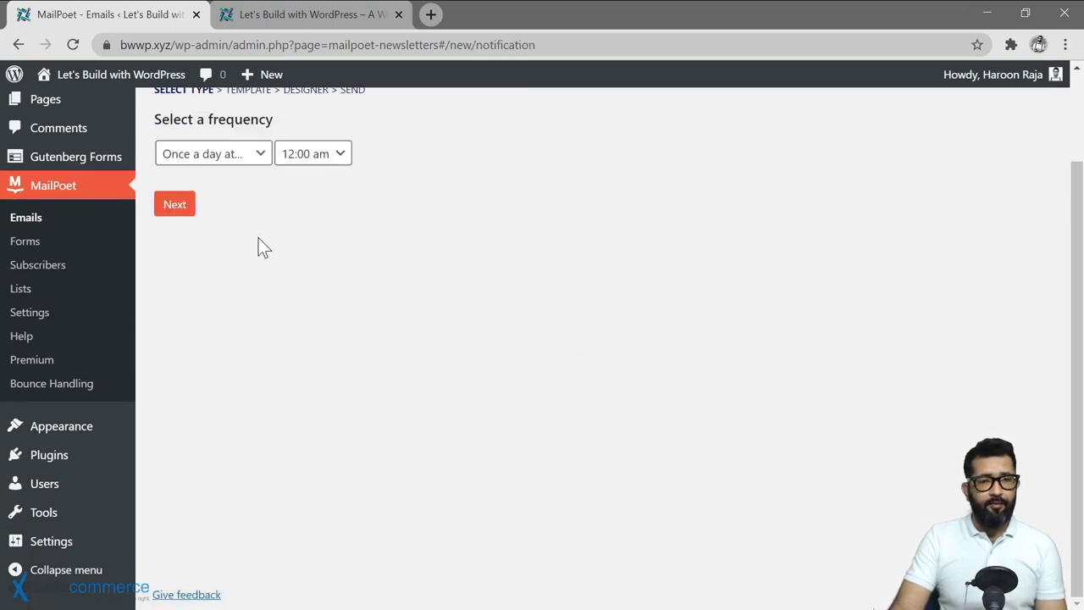
{"action": "scroll", "coordinate": [262, 254], "scroll_direction": "up", "scroll_amount": 2}
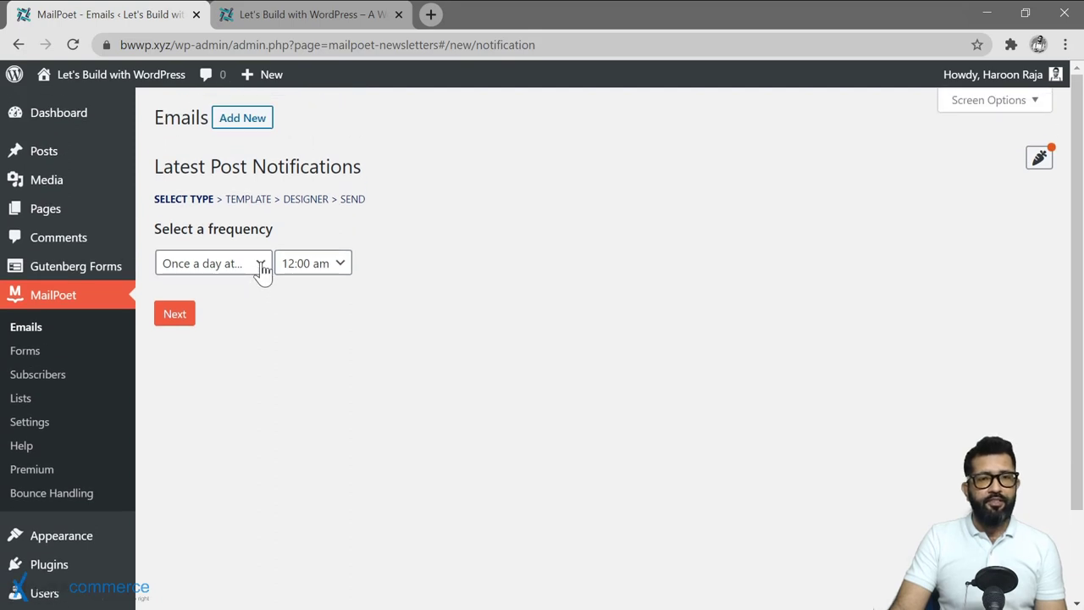
{"action": "left_click", "coordinate": [262, 269]}
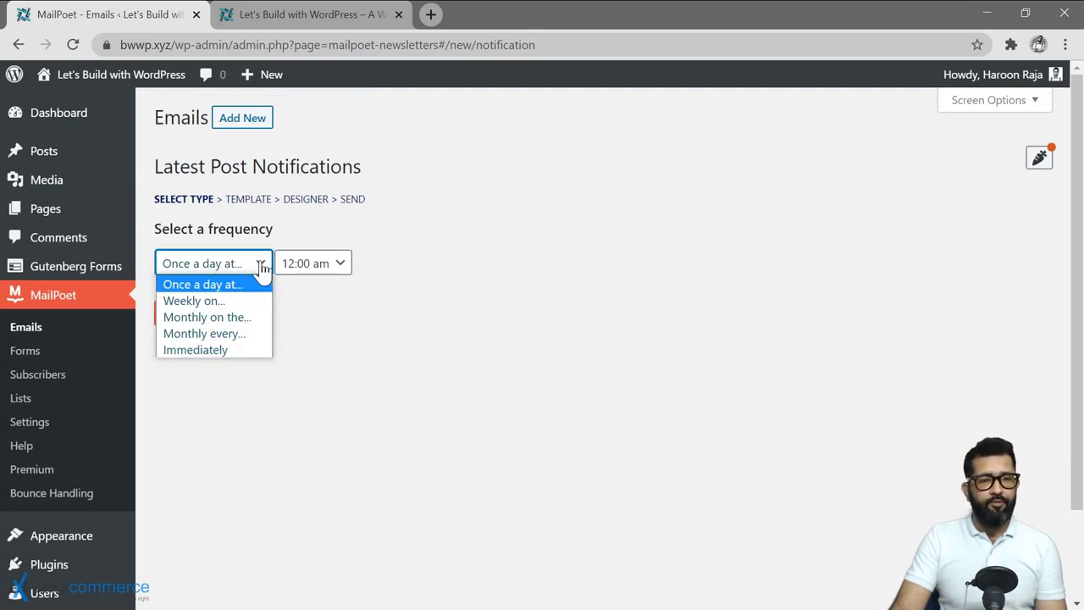
{"action": "left_click", "coordinate": [261, 269]}
{"action": "left_click", "coordinate": [341, 271]}
{"action": "left_click", "coordinate": [342, 272]}
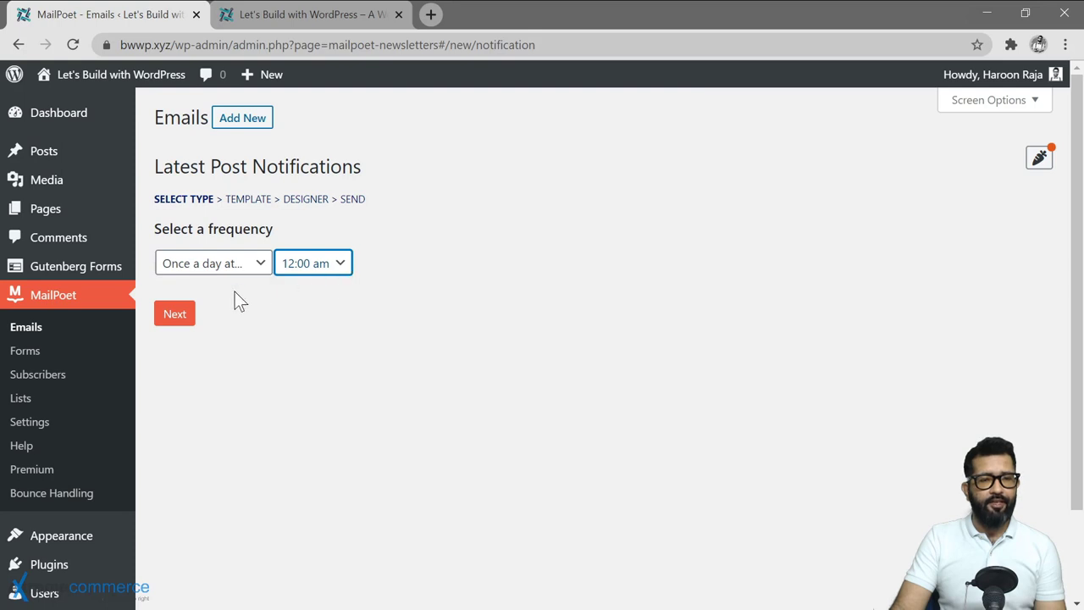
{"action": "left_click", "coordinate": [212, 269]}
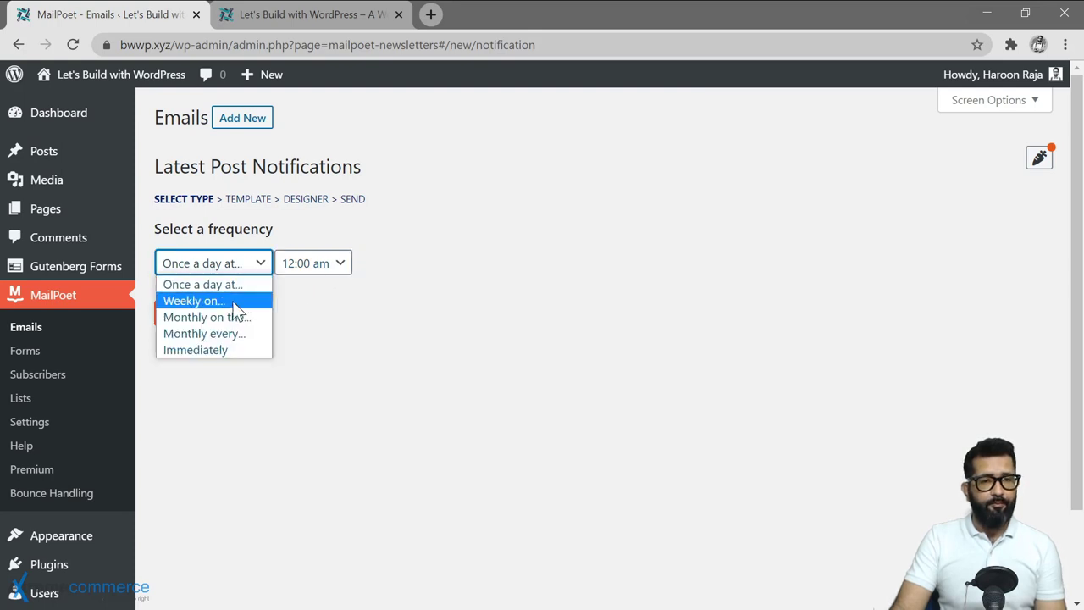
{"action": "left_click", "coordinate": [237, 301]}
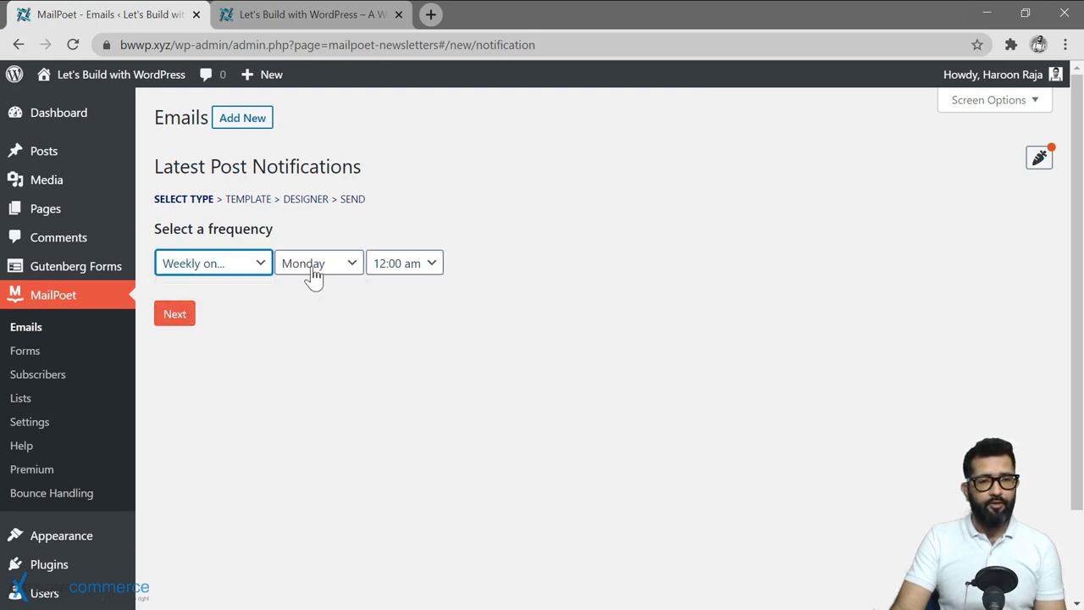
{"action": "left_click", "coordinate": [178, 317]}
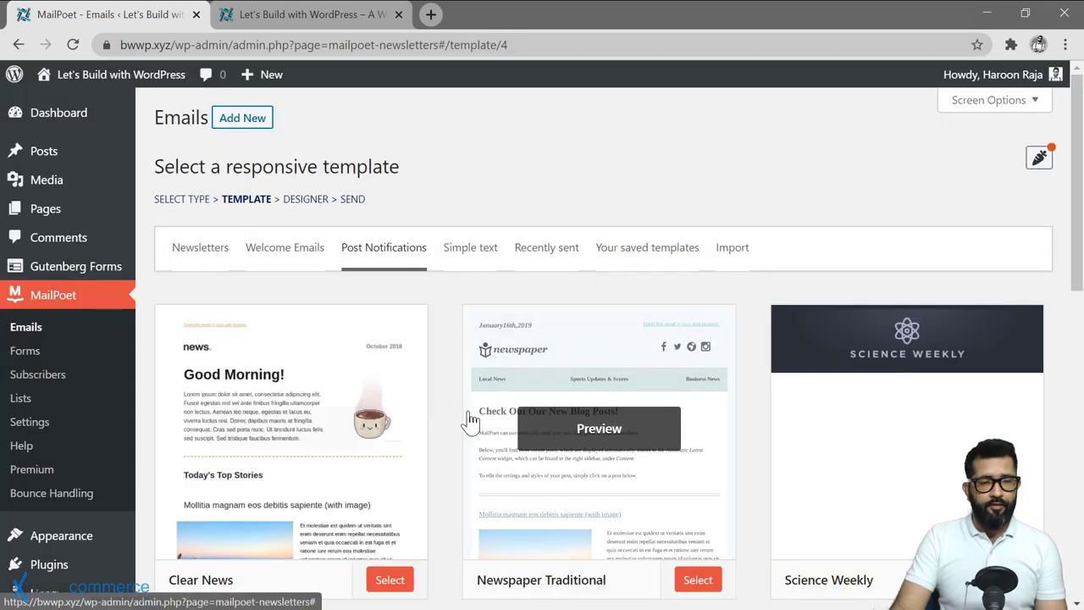
Base the notification email on the Newspaper Traditional template.
{"action": "scroll", "coordinate": [467, 415], "scroll_direction": "down", "scroll_amount": 1}
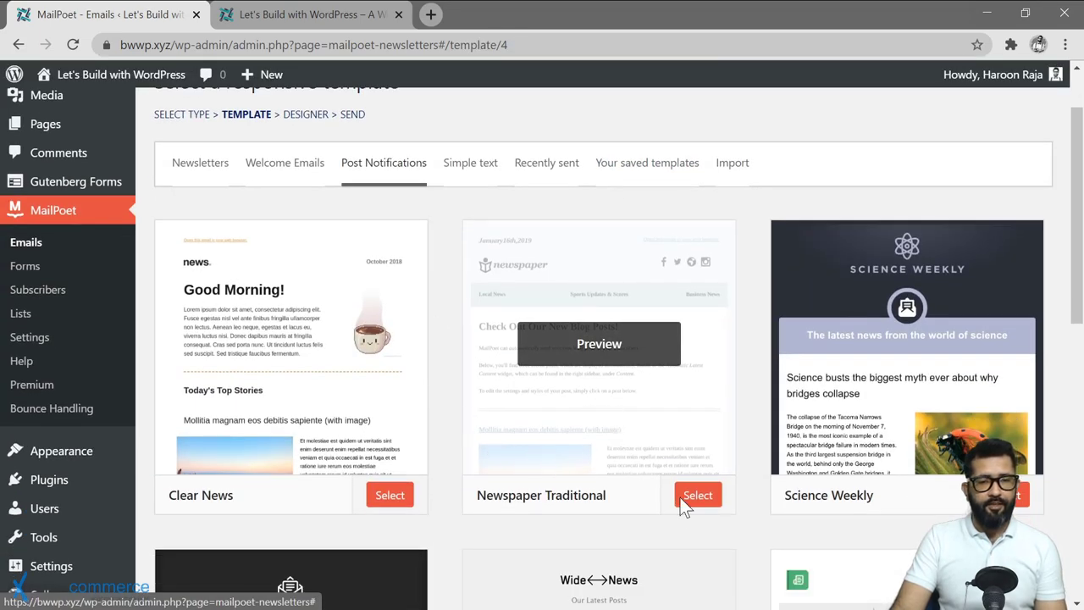
{"action": "left_click", "coordinate": [690, 495]}
{"action": "scroll", "coordinate": [469, 383], "scroll_direction": "down", "scroll_amount": 4}
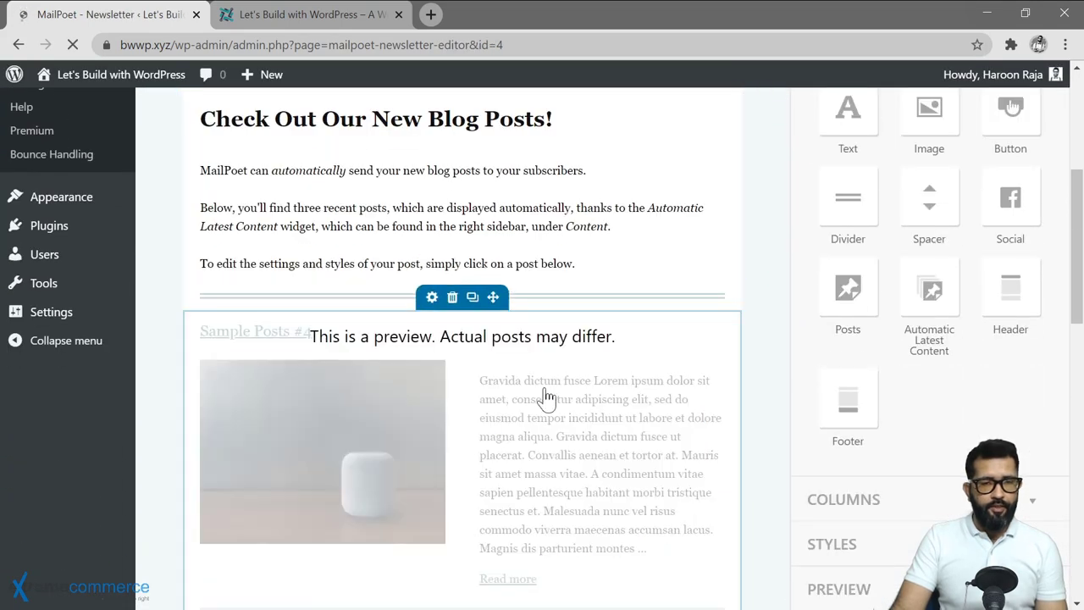
Open the settings of the automatic latest-posts block showing up to 3 posts.
{"action": "left_click", "coordinate": [545, 378]}
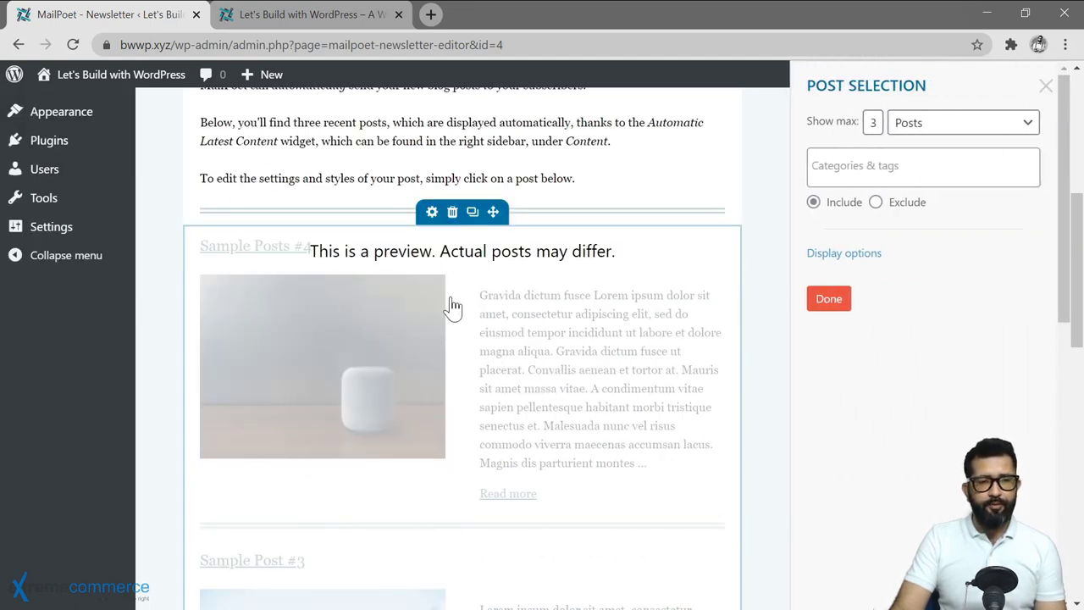
{"action": "scroll", "coordinate": [574, 345], "scroll_direction": "up", "scroll_amount": 1}
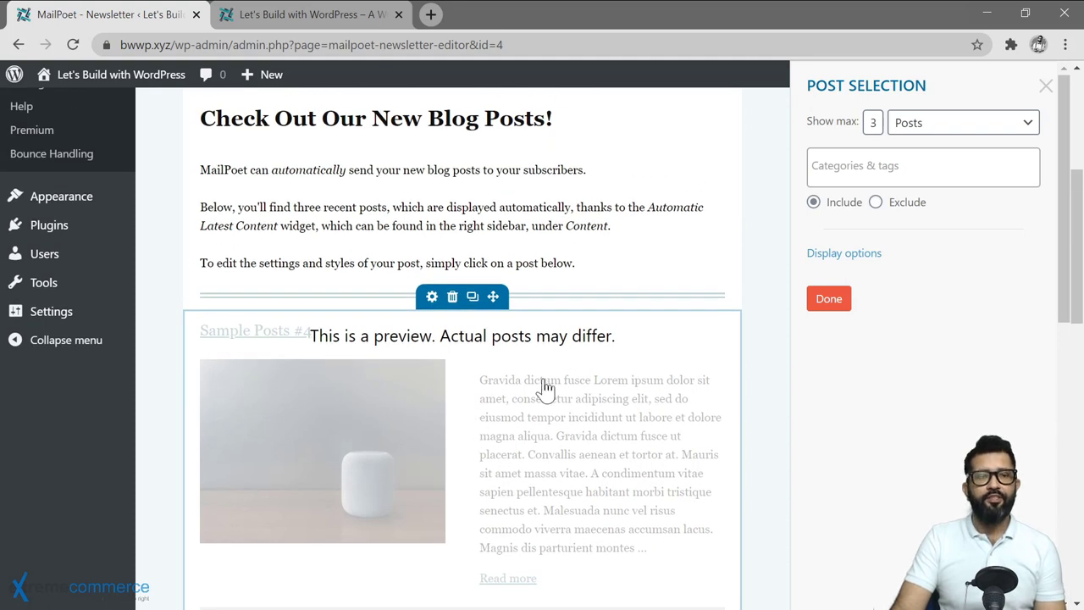
{"action": "scroll", "coordinate": [628, 431], "scroll_direction": "up", "scroll_amount": 1}
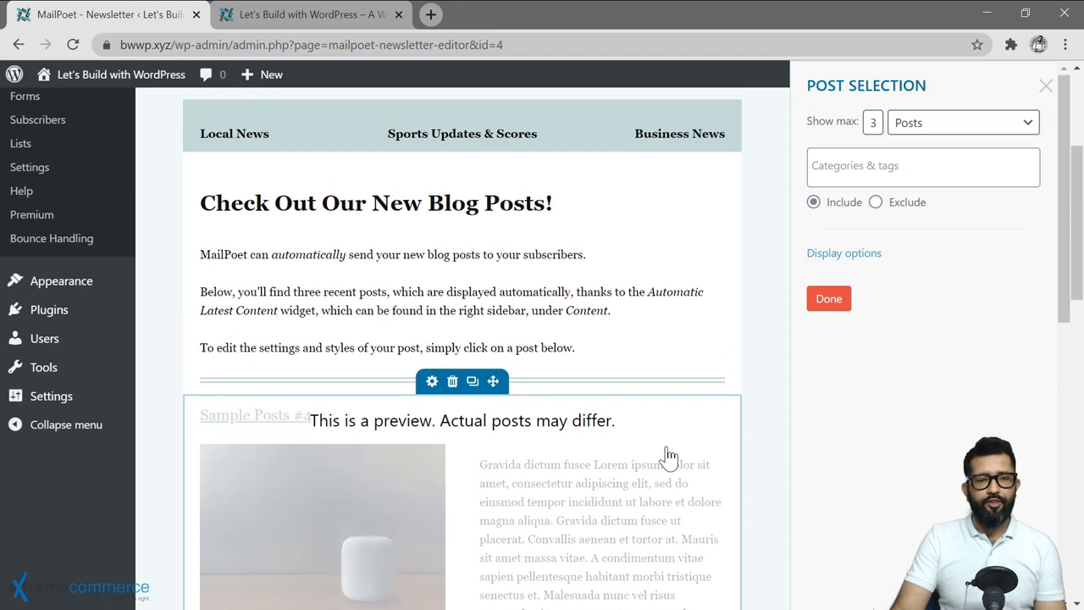
{"action": "scroll", "coordinate": [515, 511], "scroll_direction": "down", "scroll_amount": 3}
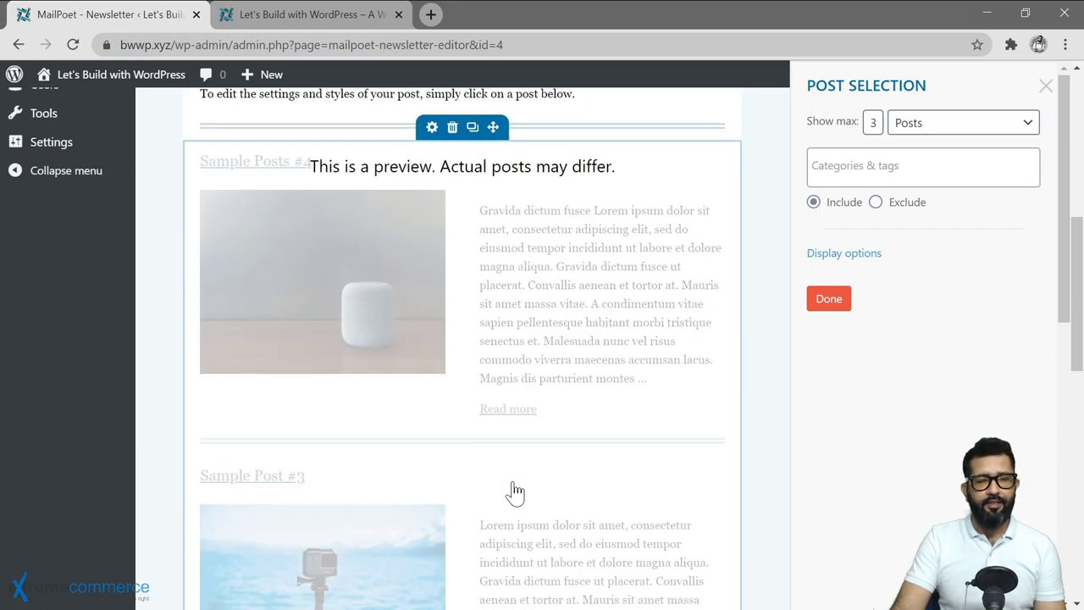
{"action": "scroll", "coordinate": [552, 443], "scroll_direction": "up", "scroll_amount": 3}
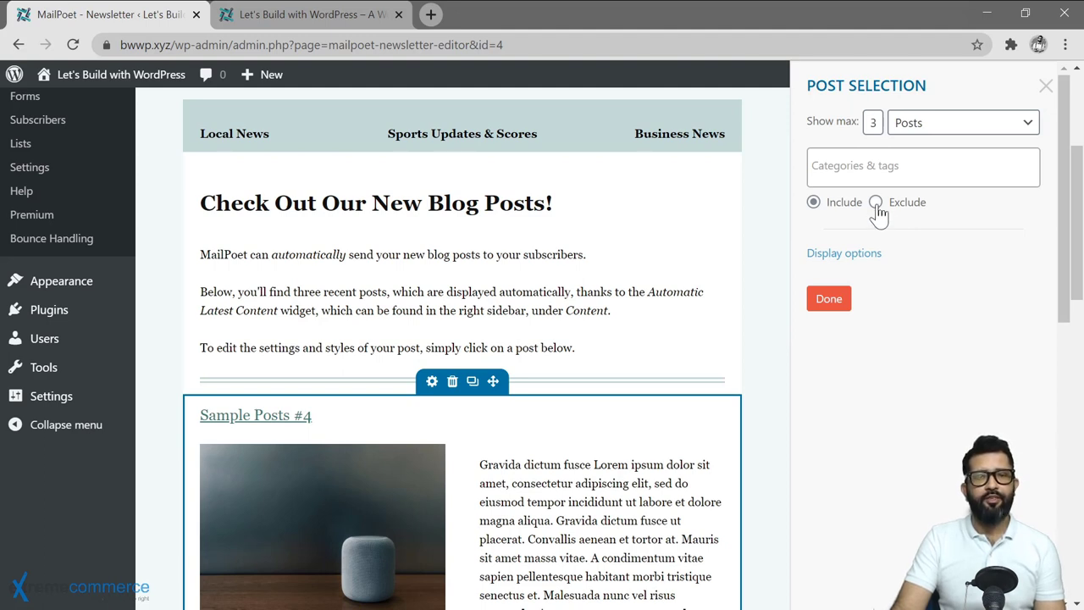
Review the posts block's display options, keeping the default excerpt and newest-first settings, then close them.
{"action": "scroll", "coordinate": [858, 267], "scroll_direction": "down", "scroll_amount": 2}
{"action": "left_click", "coordinate": [845, 253]}
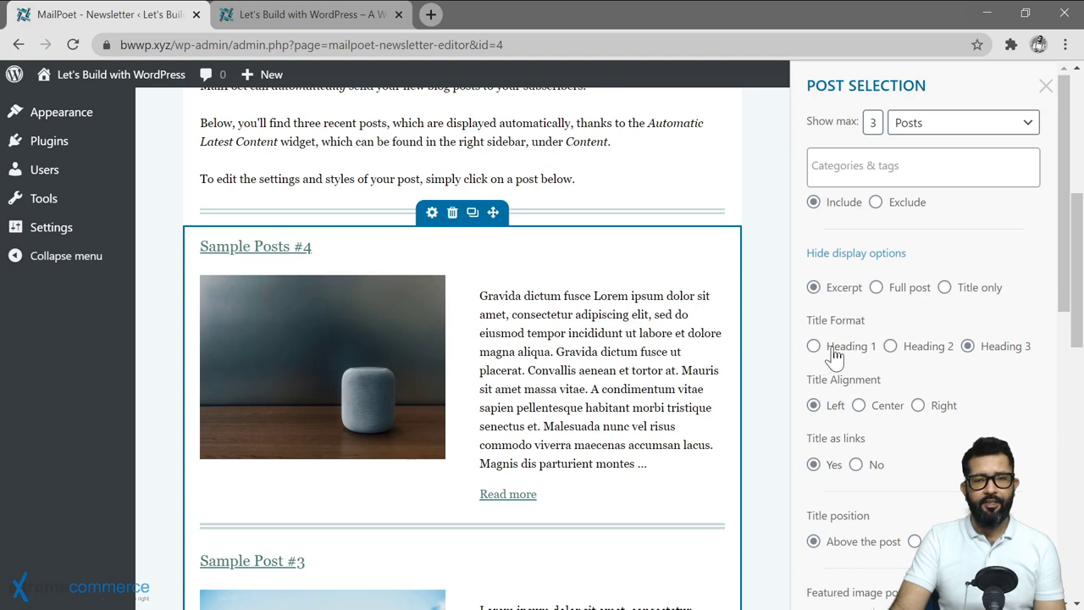
{"action": "scroll", "coordinate": [956, 375], "scroll_direction": "down", "scroll_amount": 1}
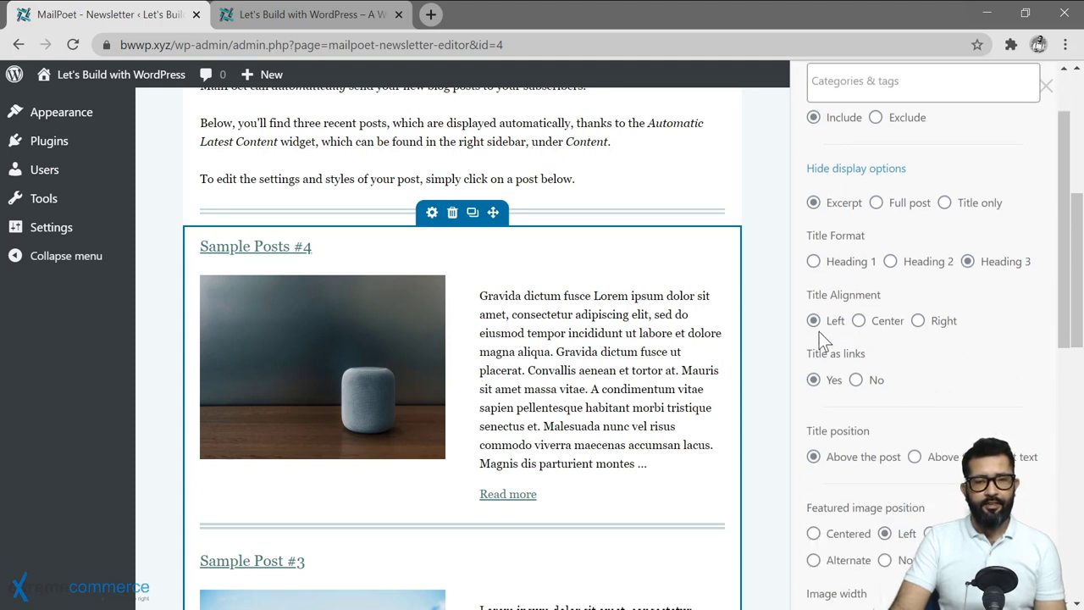
{"action": "scroll", "coordinate": [916, 338], "scroll_direction": "down", "scroll_amount": 1}
{"action": "scroll", "coordinate": [912, 363], "scroll_direction": "down", "scroll_amount": 4}
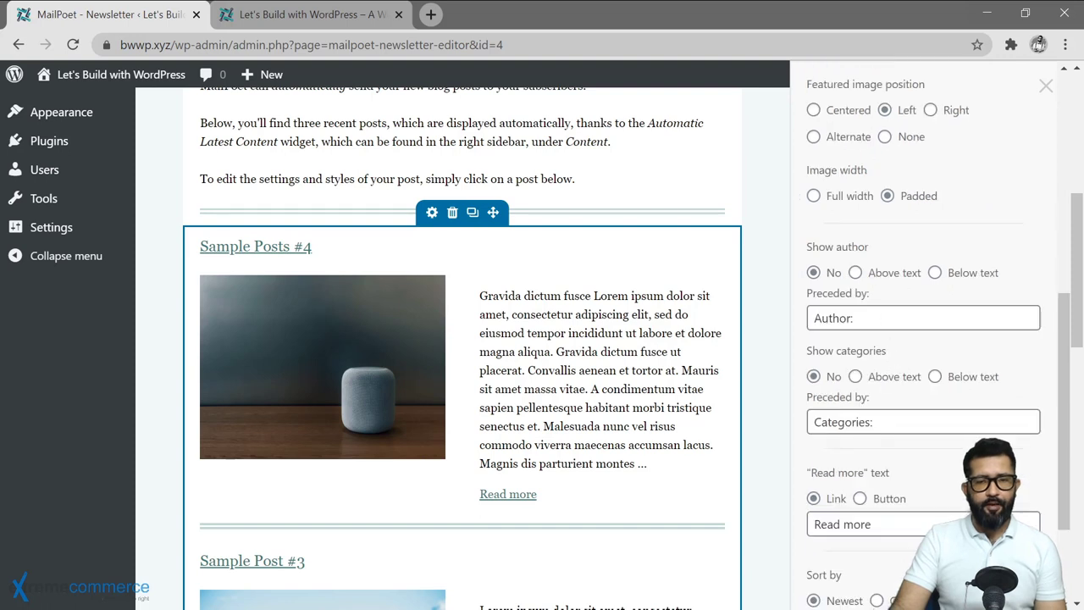
{"action": "scroll", "coordinate": [881, 465], "scroll_direction": "down", "scroll_amount": 3}
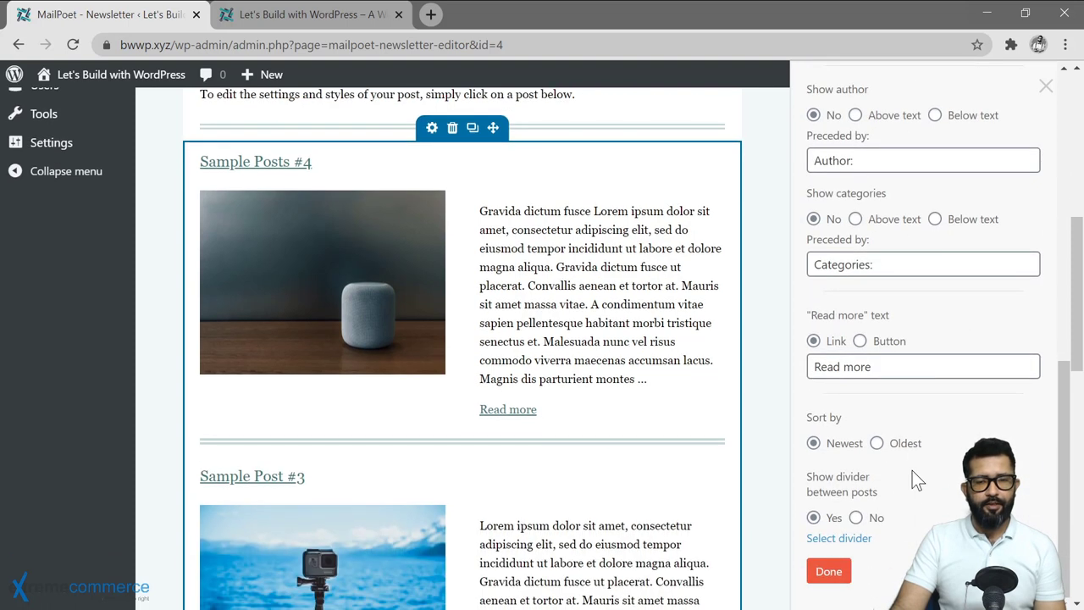
{"action": "left_click", "coordinate": [834, 573]}
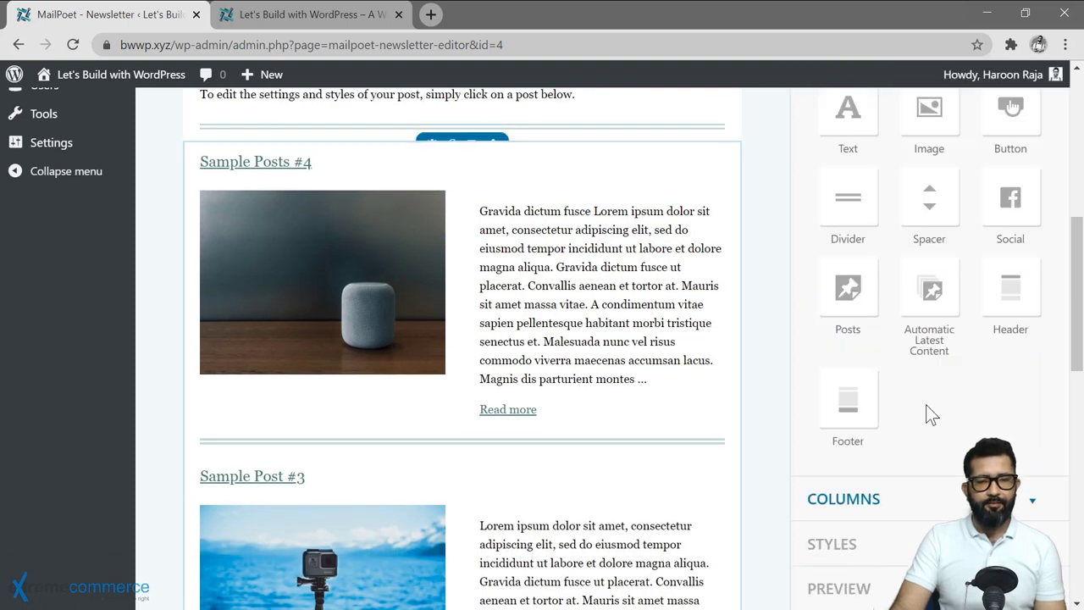
{"action": "scroll", "coordinate": [942, 321], "scroll_direction": "up", "scroll_amount": 5}
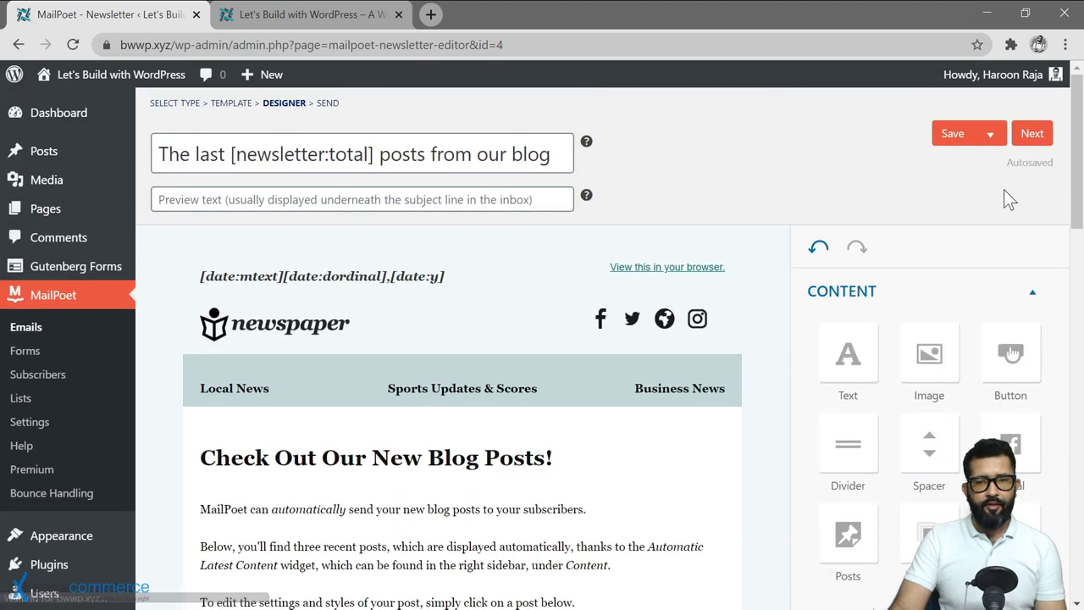
Go to Last Details and try activating the weekly notification, which flags the empty Lists field.
{"action": "left_click", "coordinate": [1031, 135]}
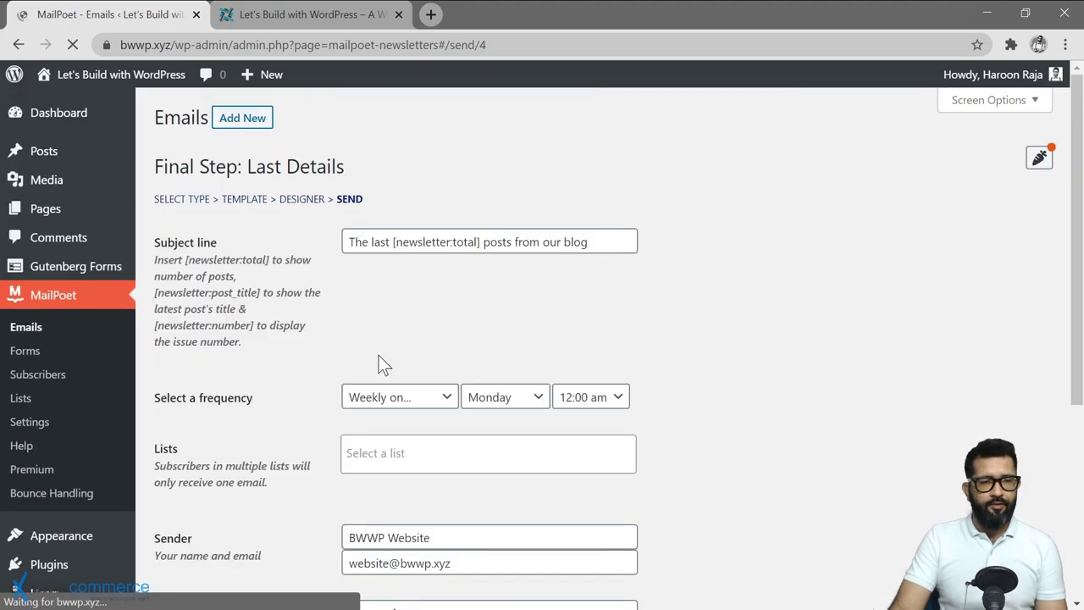
{"action": "scroll", "coordinate": [309, 307], "scroll_direction": "down", "scroll_amount": 2}
{"action": "scroll", "coordinate": [310, 260], "scroll_direction": "down", "scroll_amount": 2}
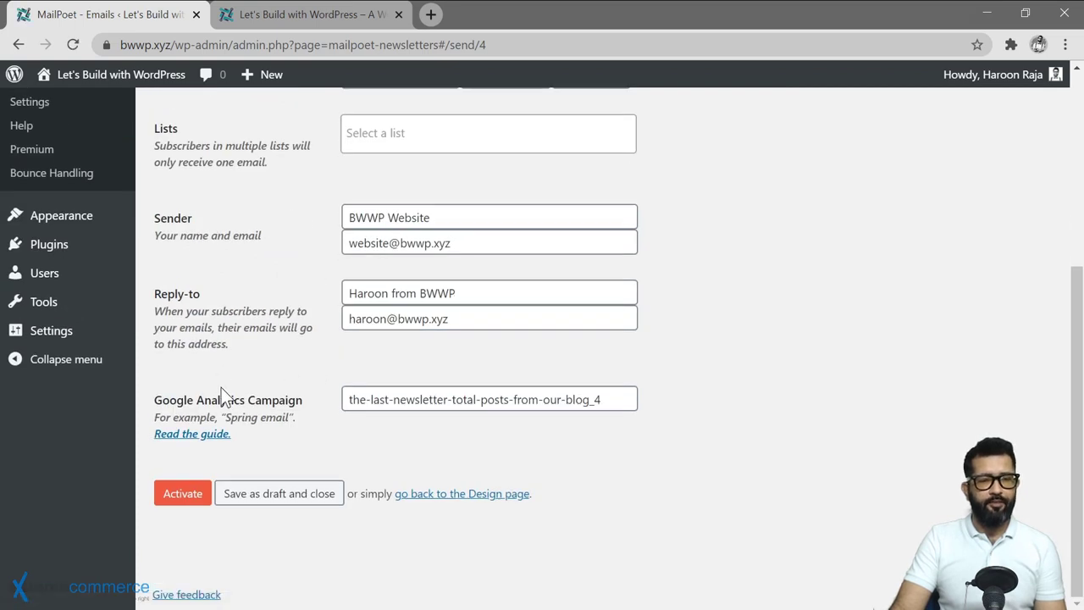
{"action": "left_click", "coordinate": [183, 490]}
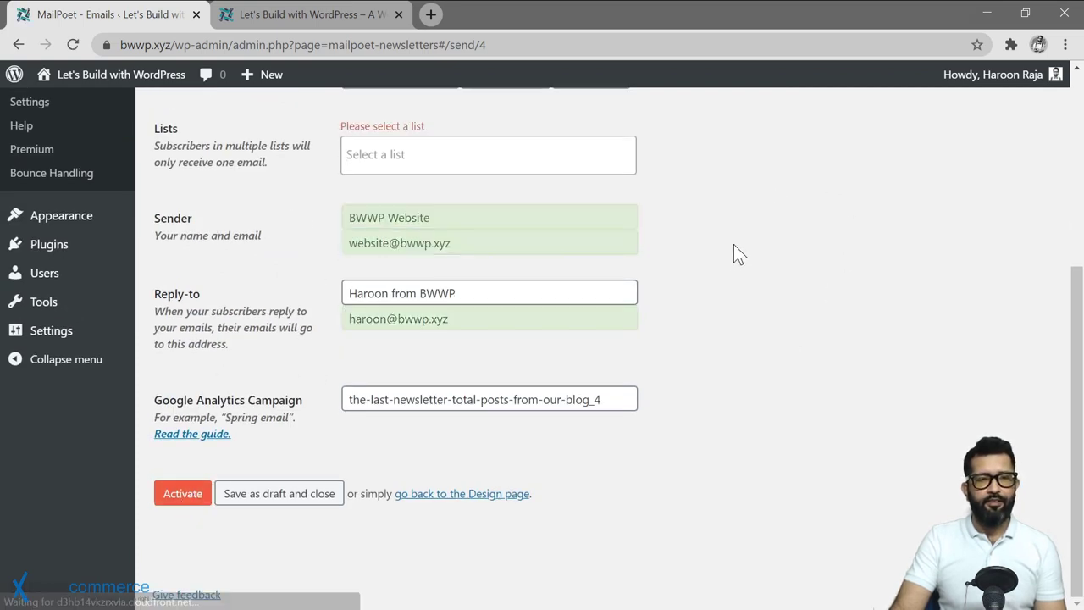